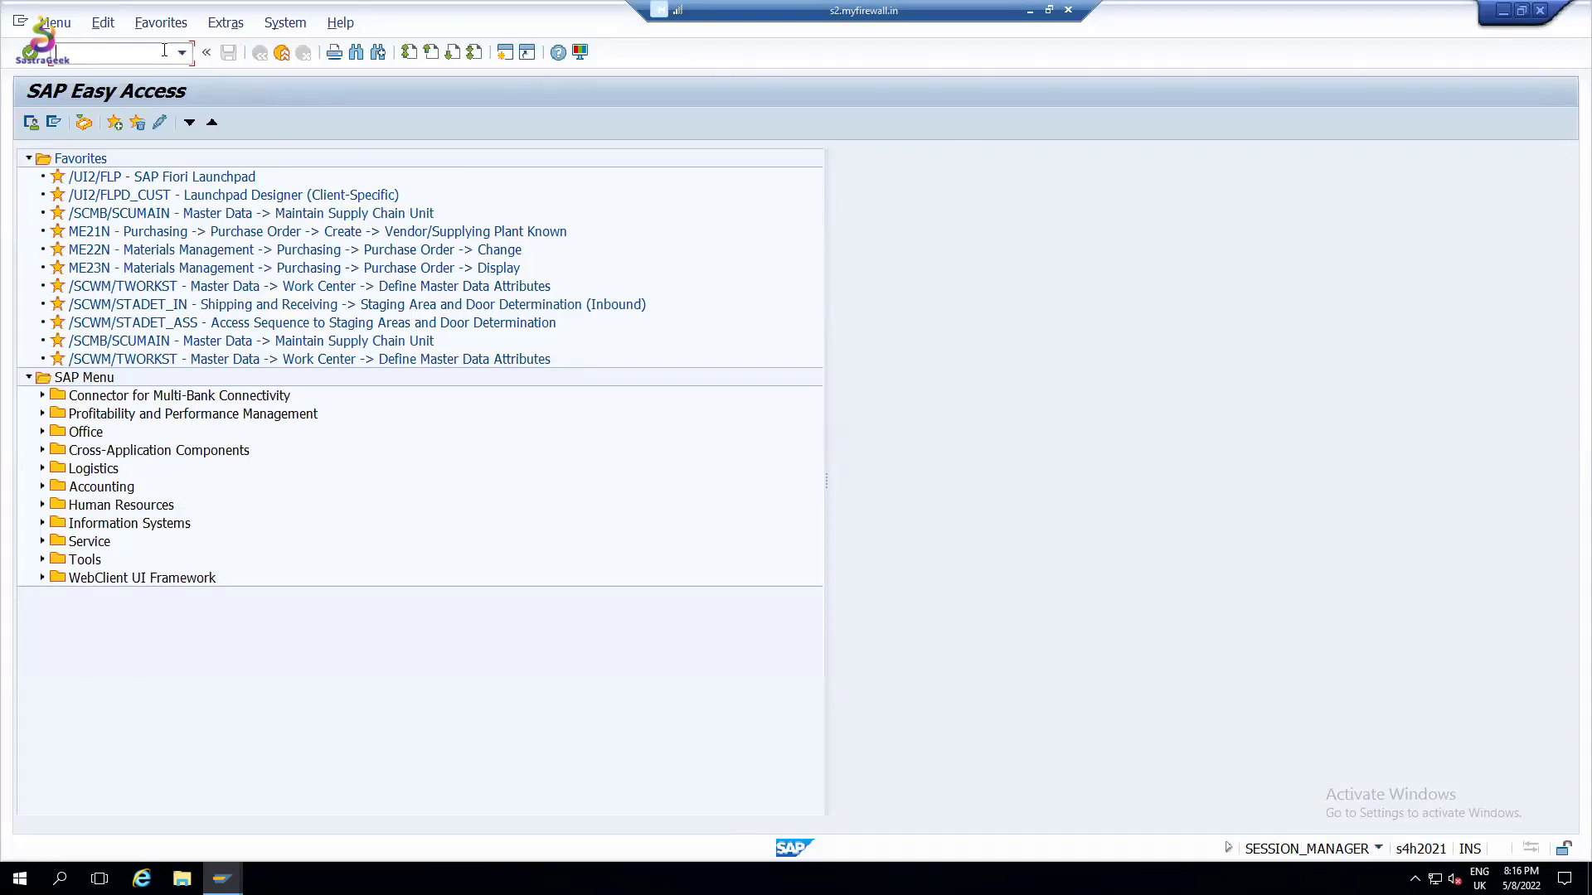
Open the inbound delivery maintenance transaction with /n/scwm/prdi
{"action": "type", "text": "/n/scwm/prdi"}
{"action": "key", "text": "Return"}
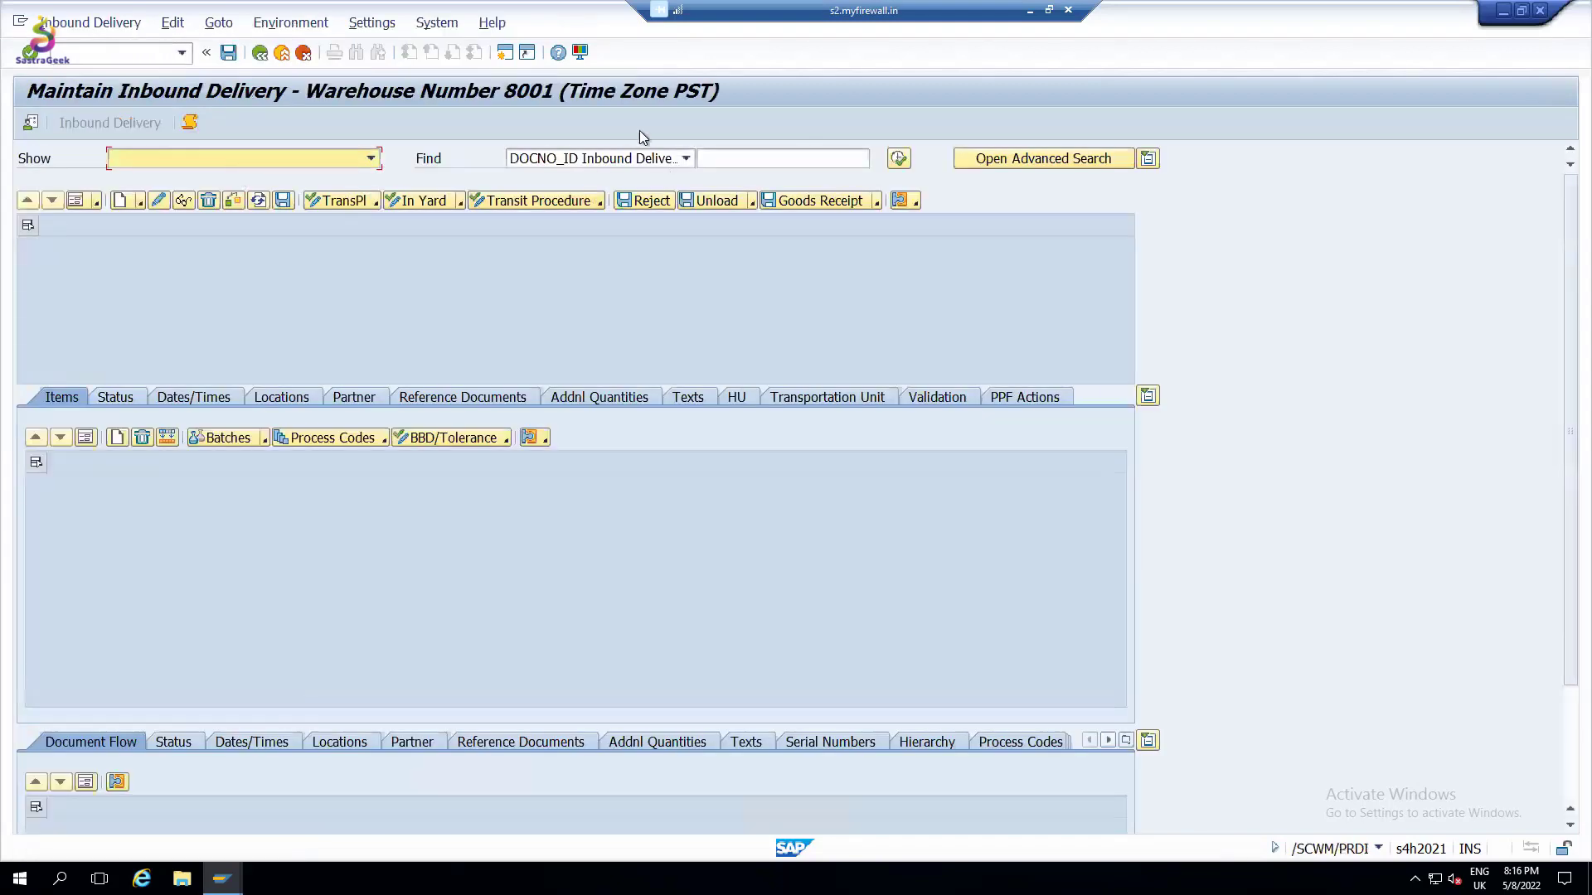
Open a second session and start the warehouse monitor transaction /N/SCWM/mon in it
{"action": "left_click", "coordinate": [504, 52]}
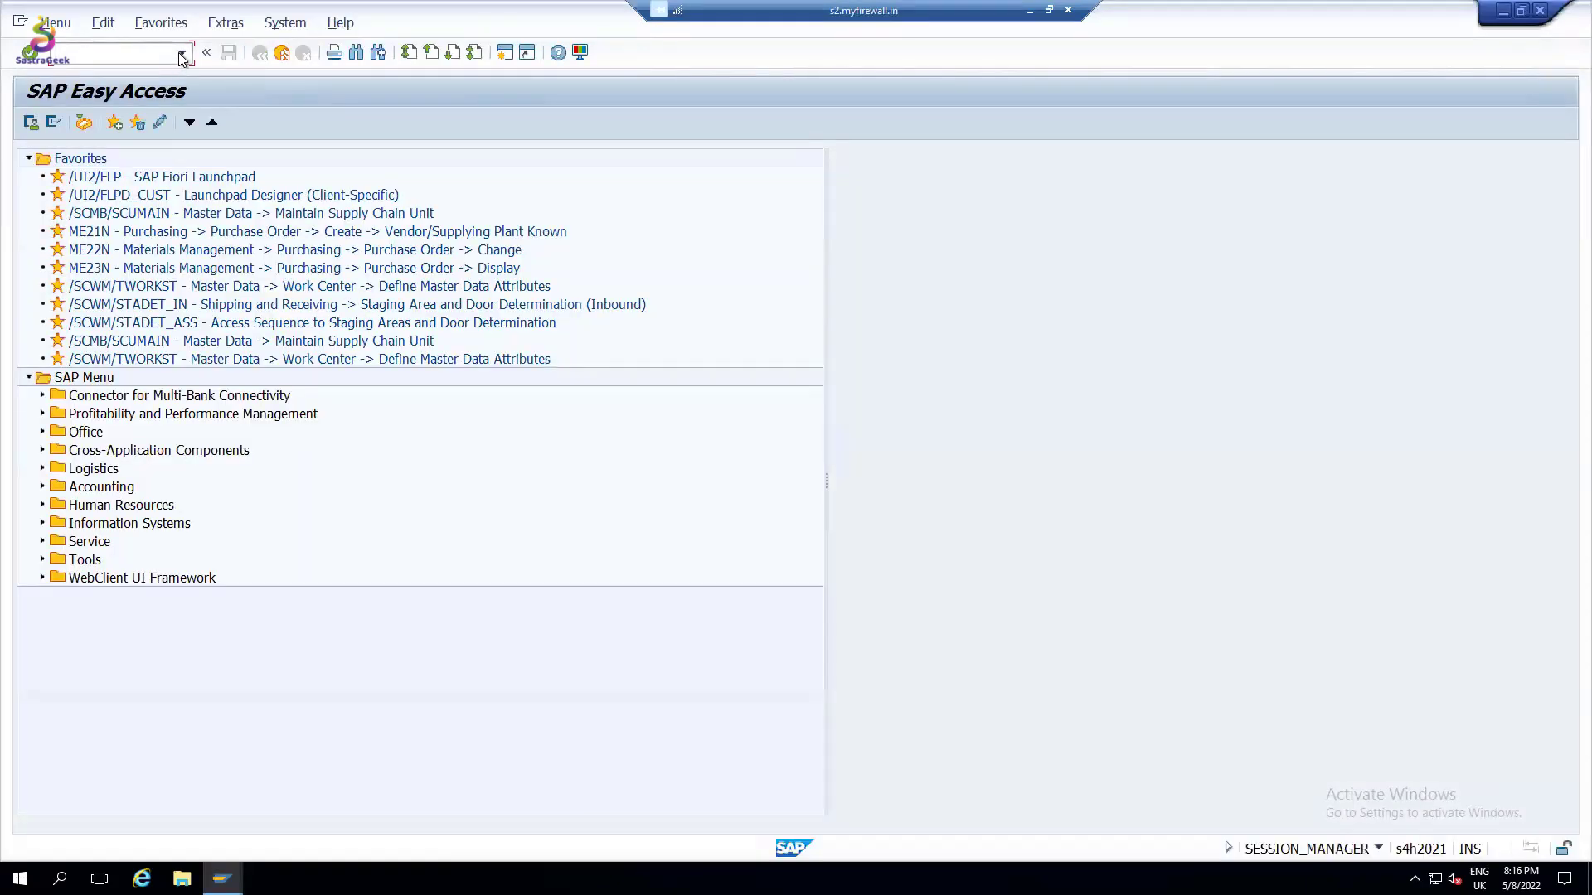
{"action": "left_click", "coordinate": [182, 52]}
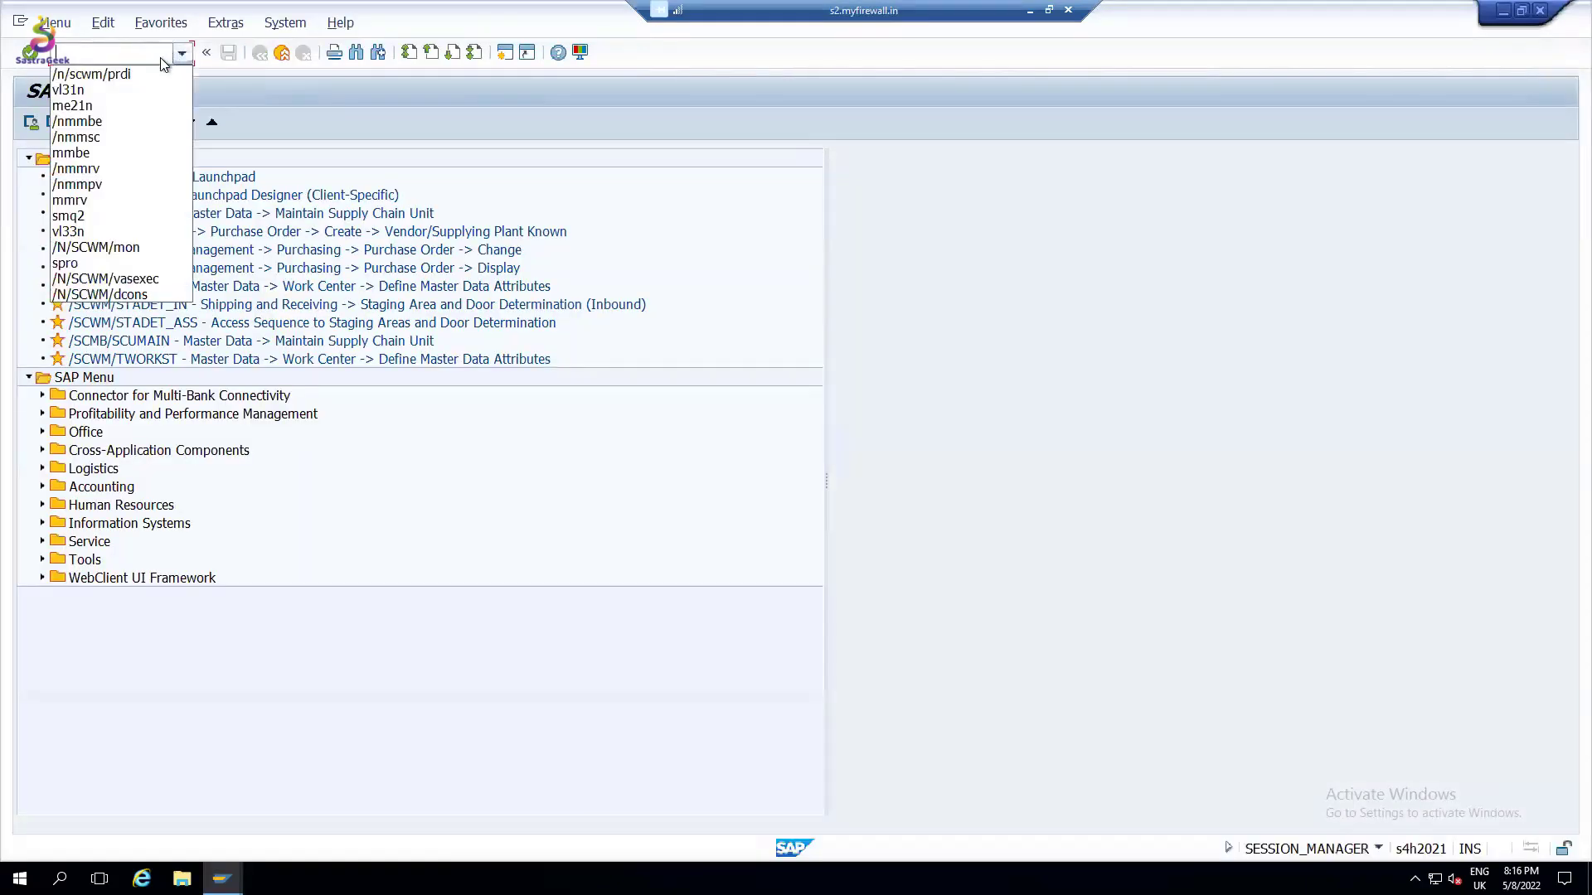
{"action": "left_click", "coordinate": [121, 247]}
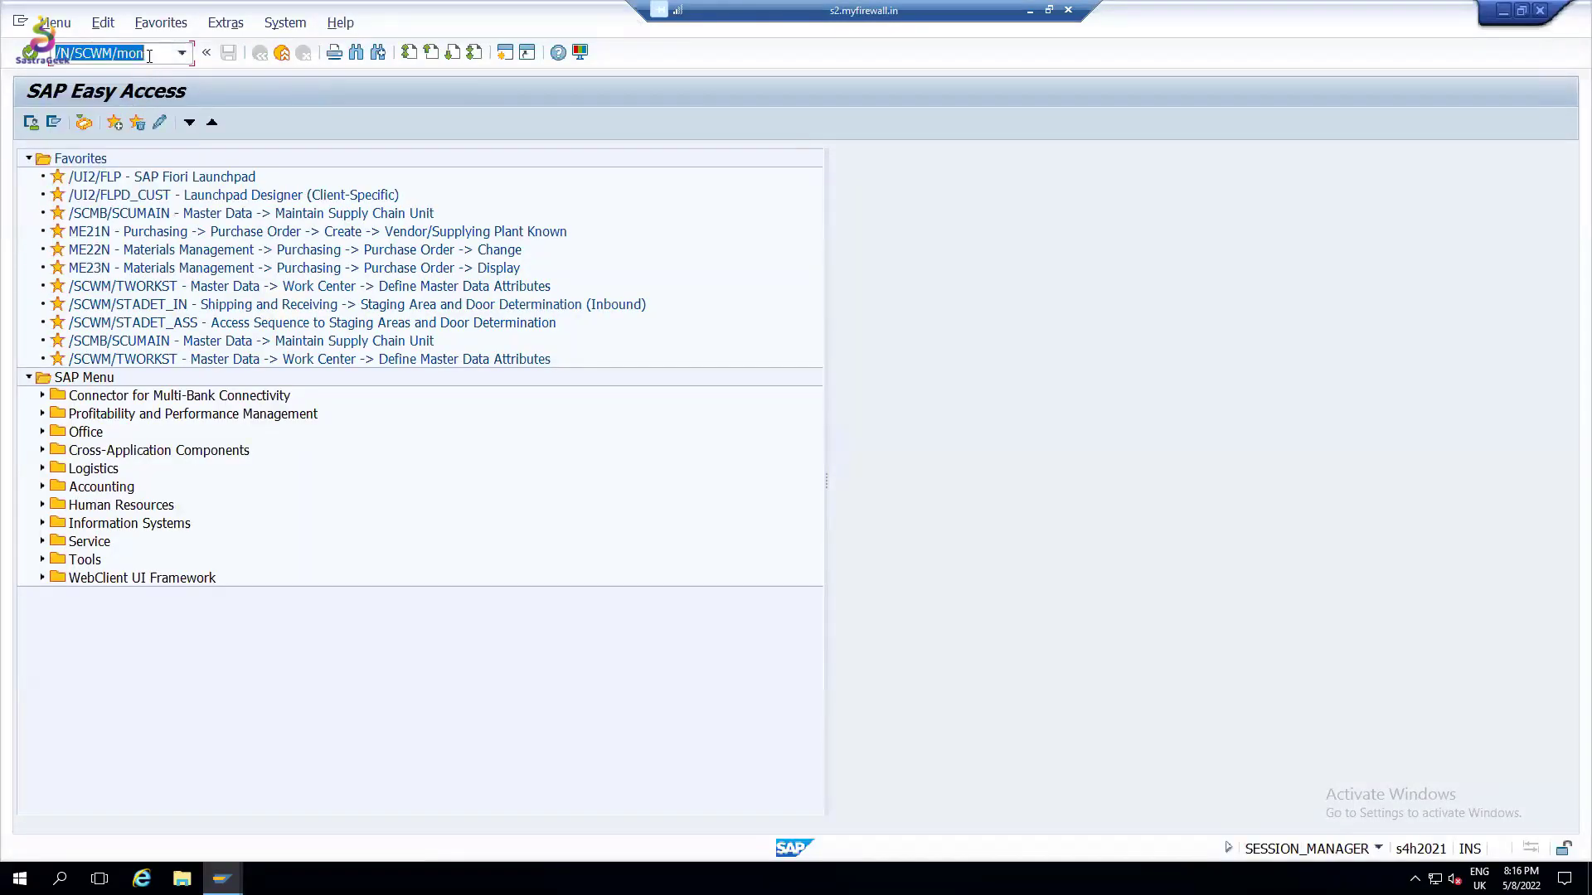
{"action": "left_click", "coordinate": [149, 55]}
{"action": "key", "text": "Return"}
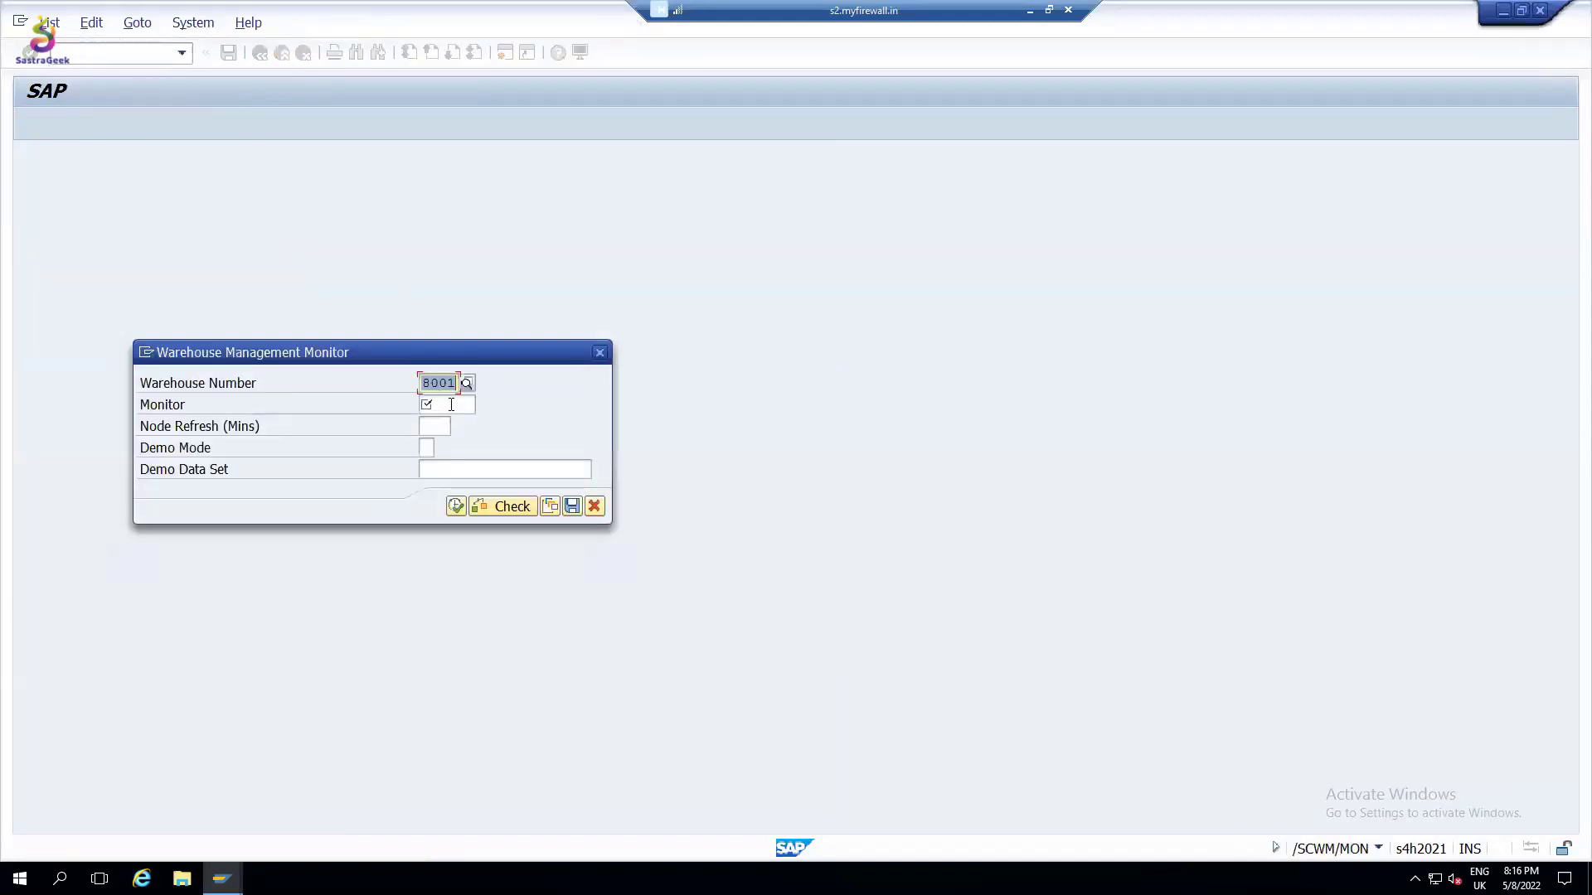
Launch the SAP standard monitor for warehouse number 8001
{"action": "left_click", "coordinate": [454, 405]}
{"action": "type", "text": "s"}
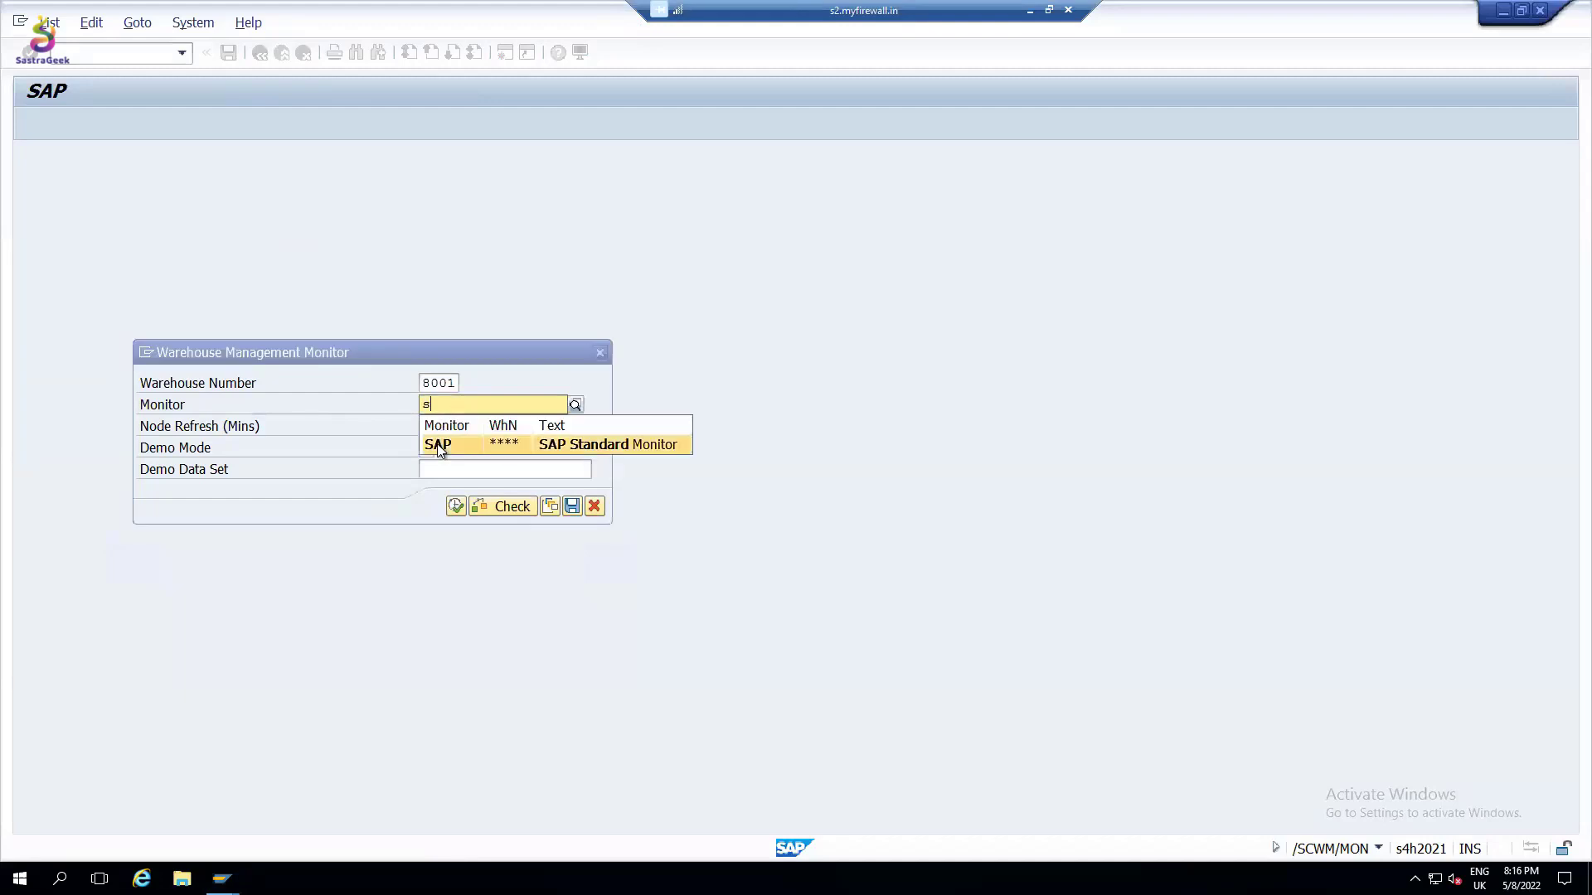
{"action": "left_click", "coordinate": [438, 444]}
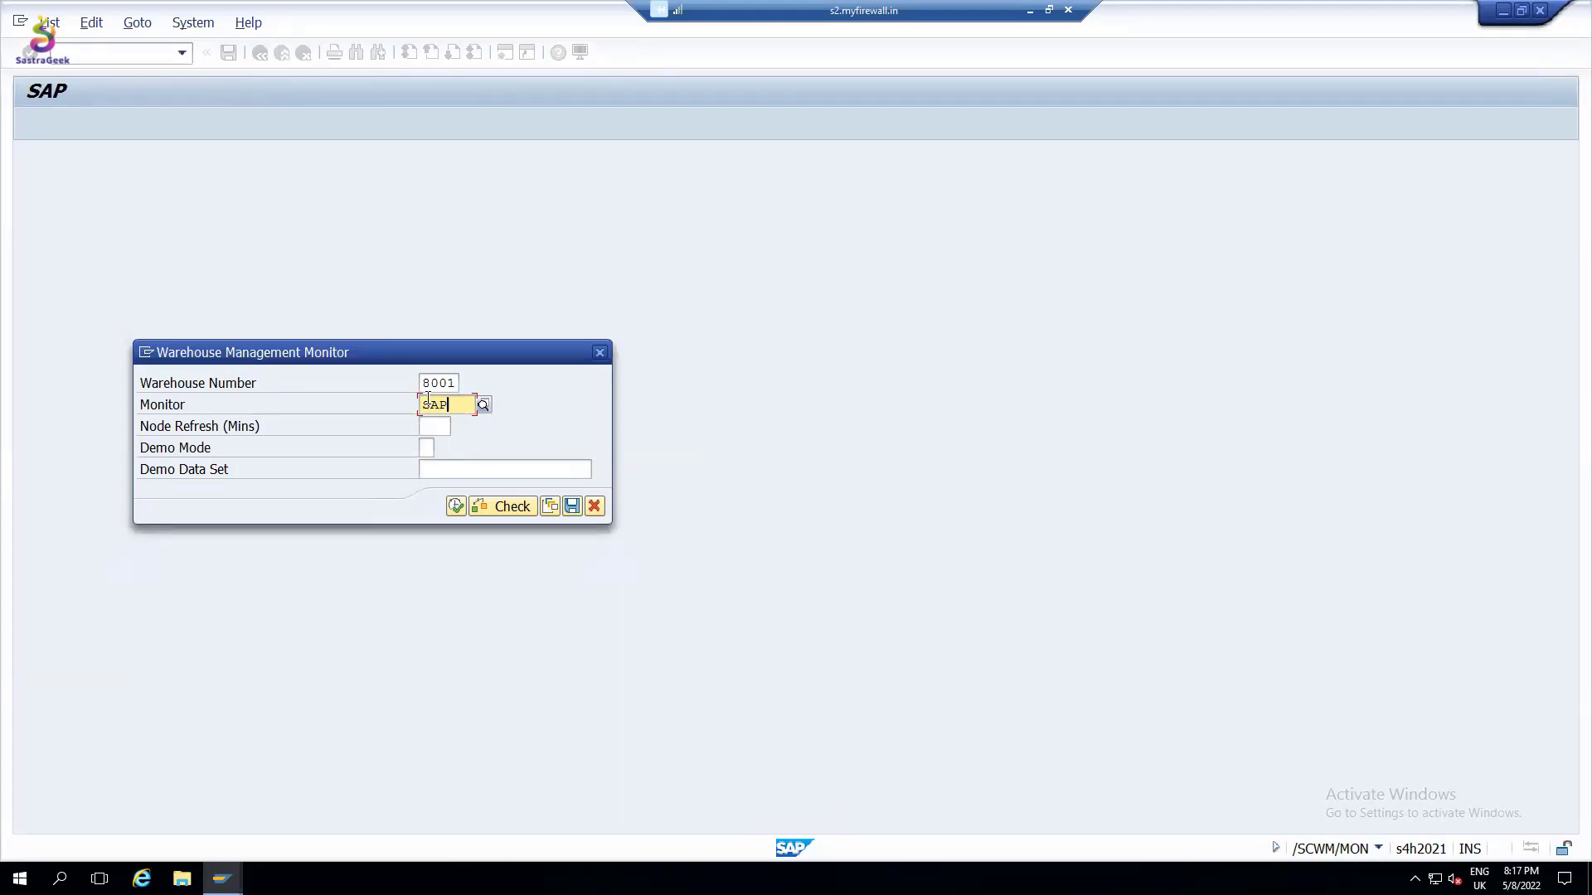
{"action": "left_click", "coordinate": [457, 507]}
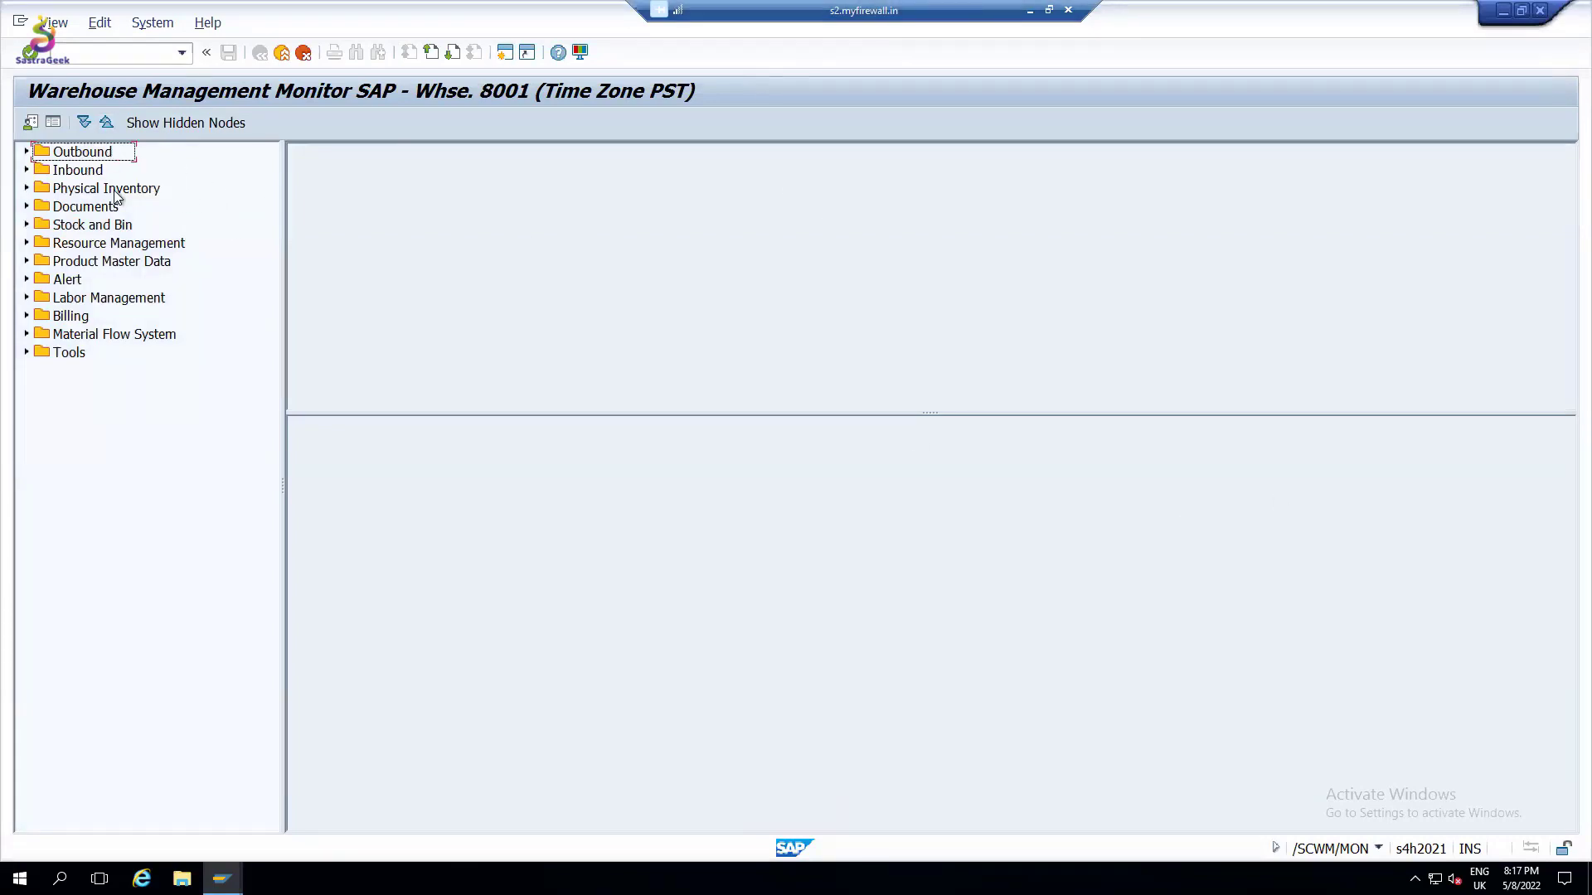
{"action": "left_click", "coordinate": [114, 228]}
{"action": "left_click", "coordinate": [121, 244]}
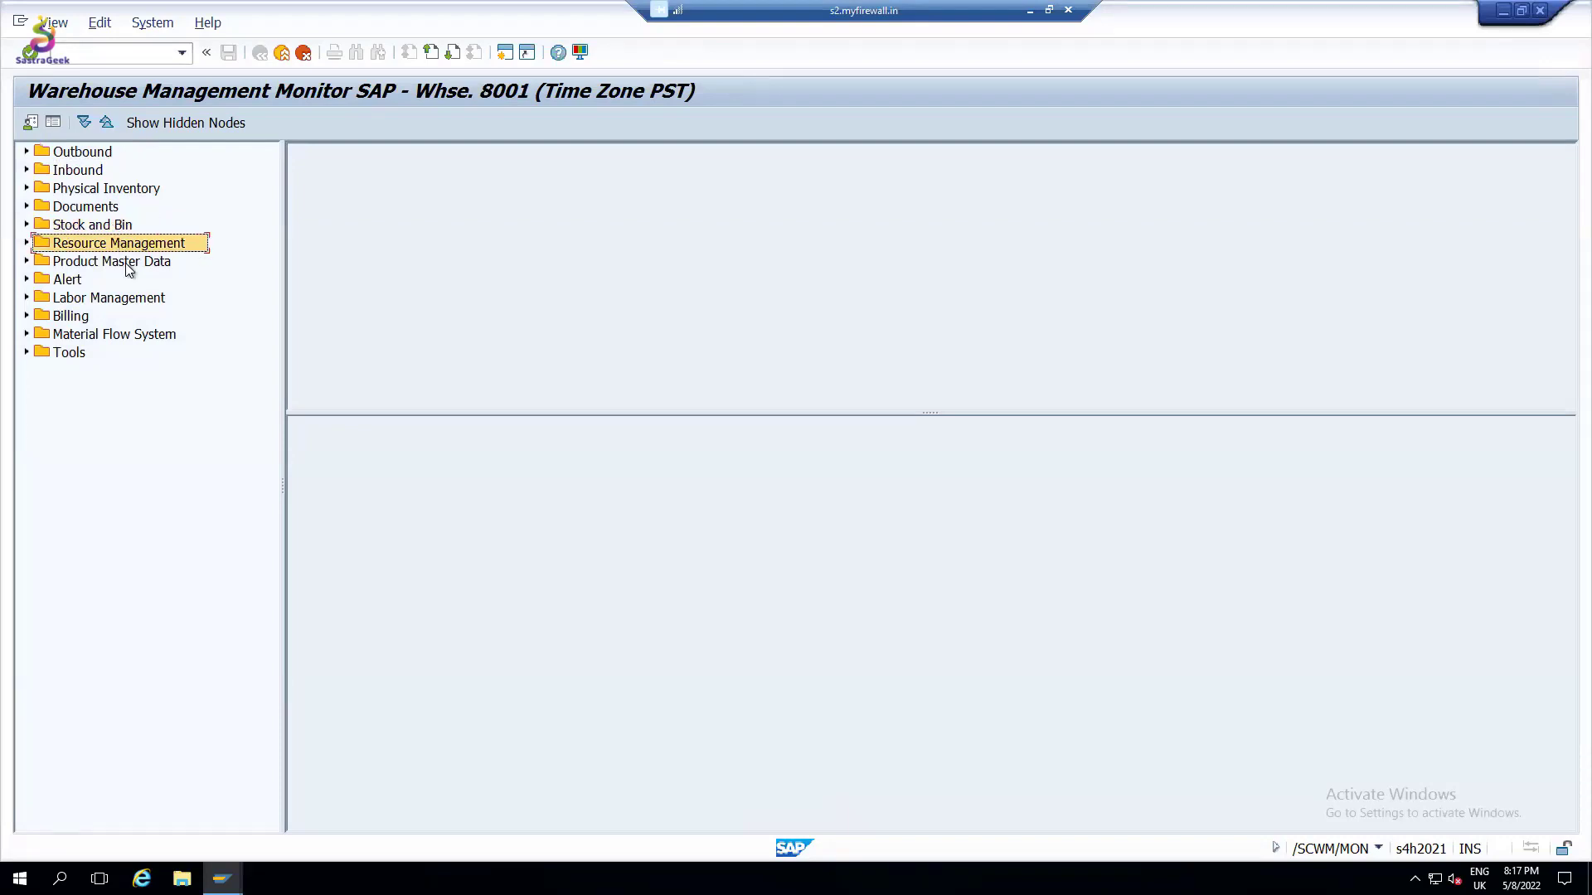
{"action": "left_click", "coordinate": [127, 262]}
{"action": "left_click", "coordinate": [120, 300]}
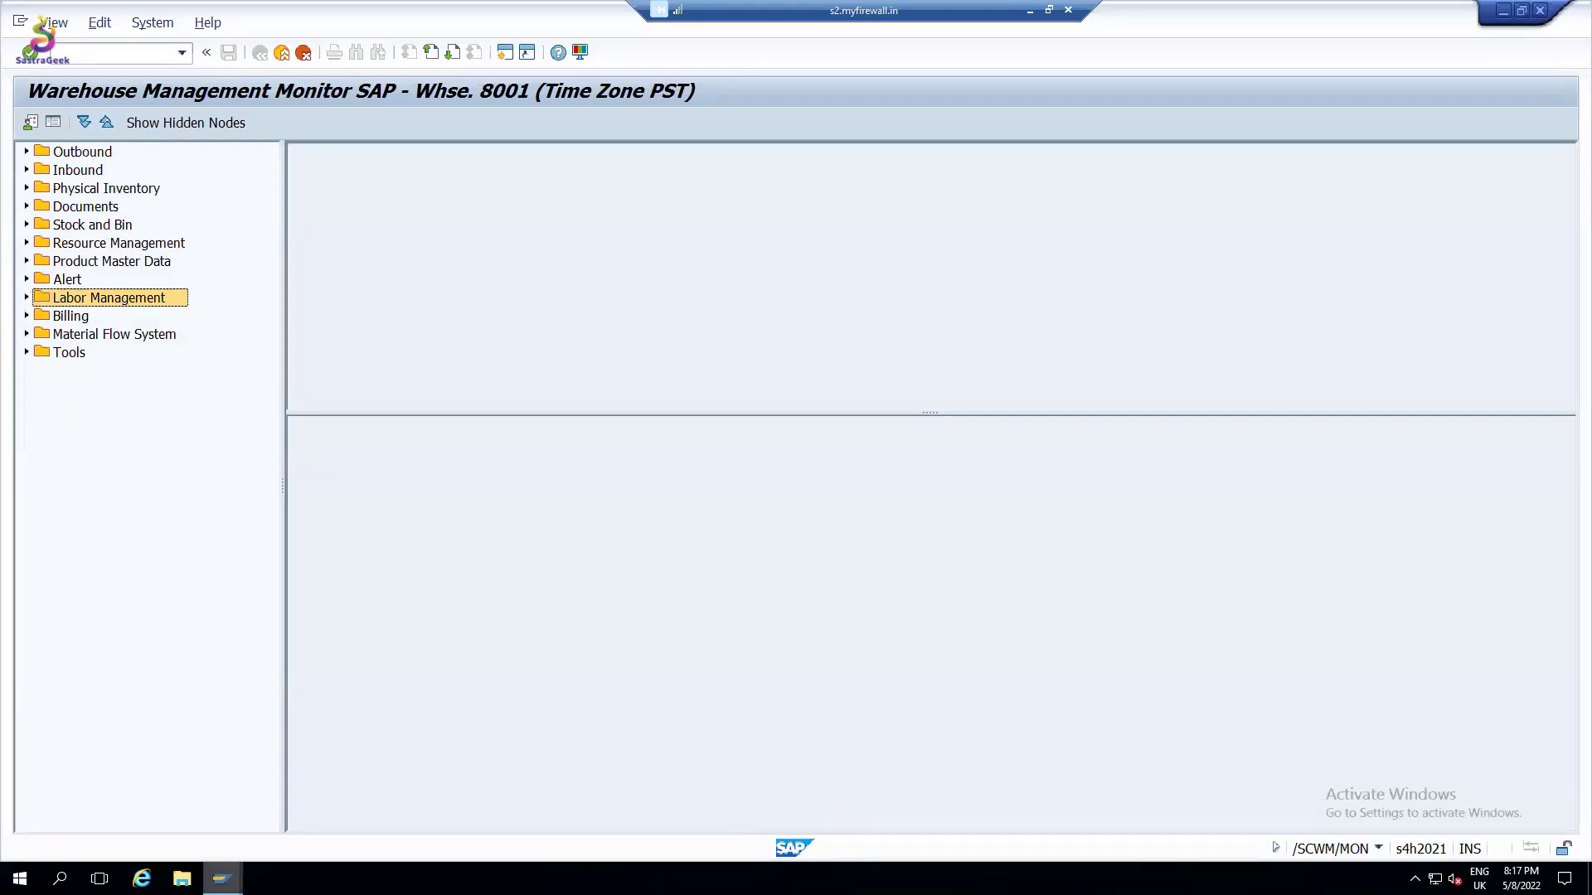
Return to the inbound delivery session and find the delivery by Advanced Shipping Notification TU-COMX-INB-DEMO-1
{"action": "left_click", "coordinate": [595, 814]}
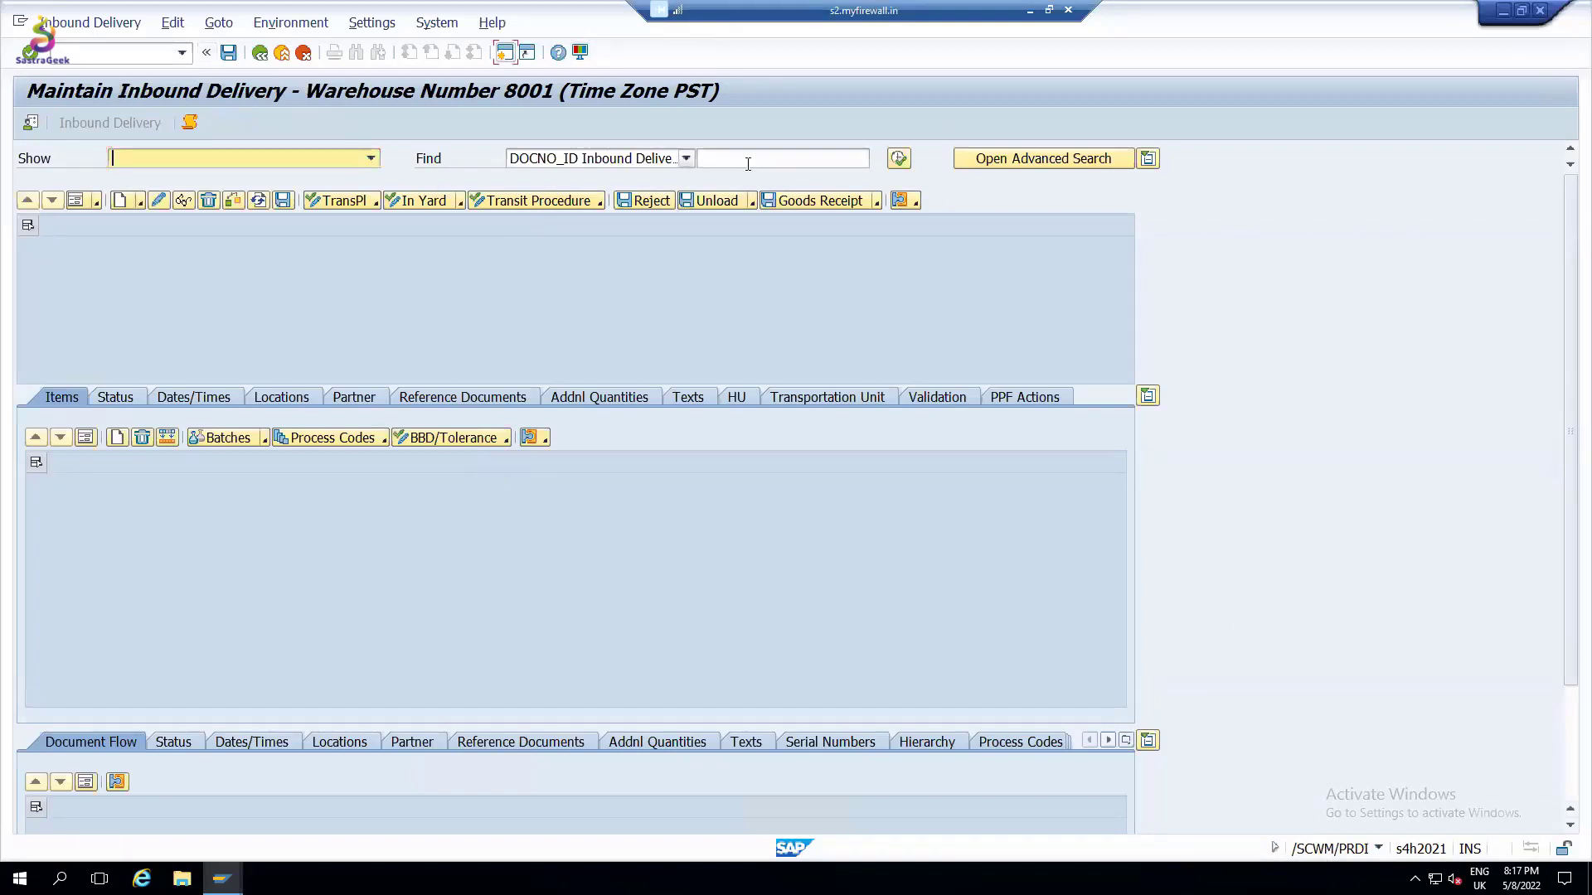
{"action": "left_click", "coordinate": [687, 159]}
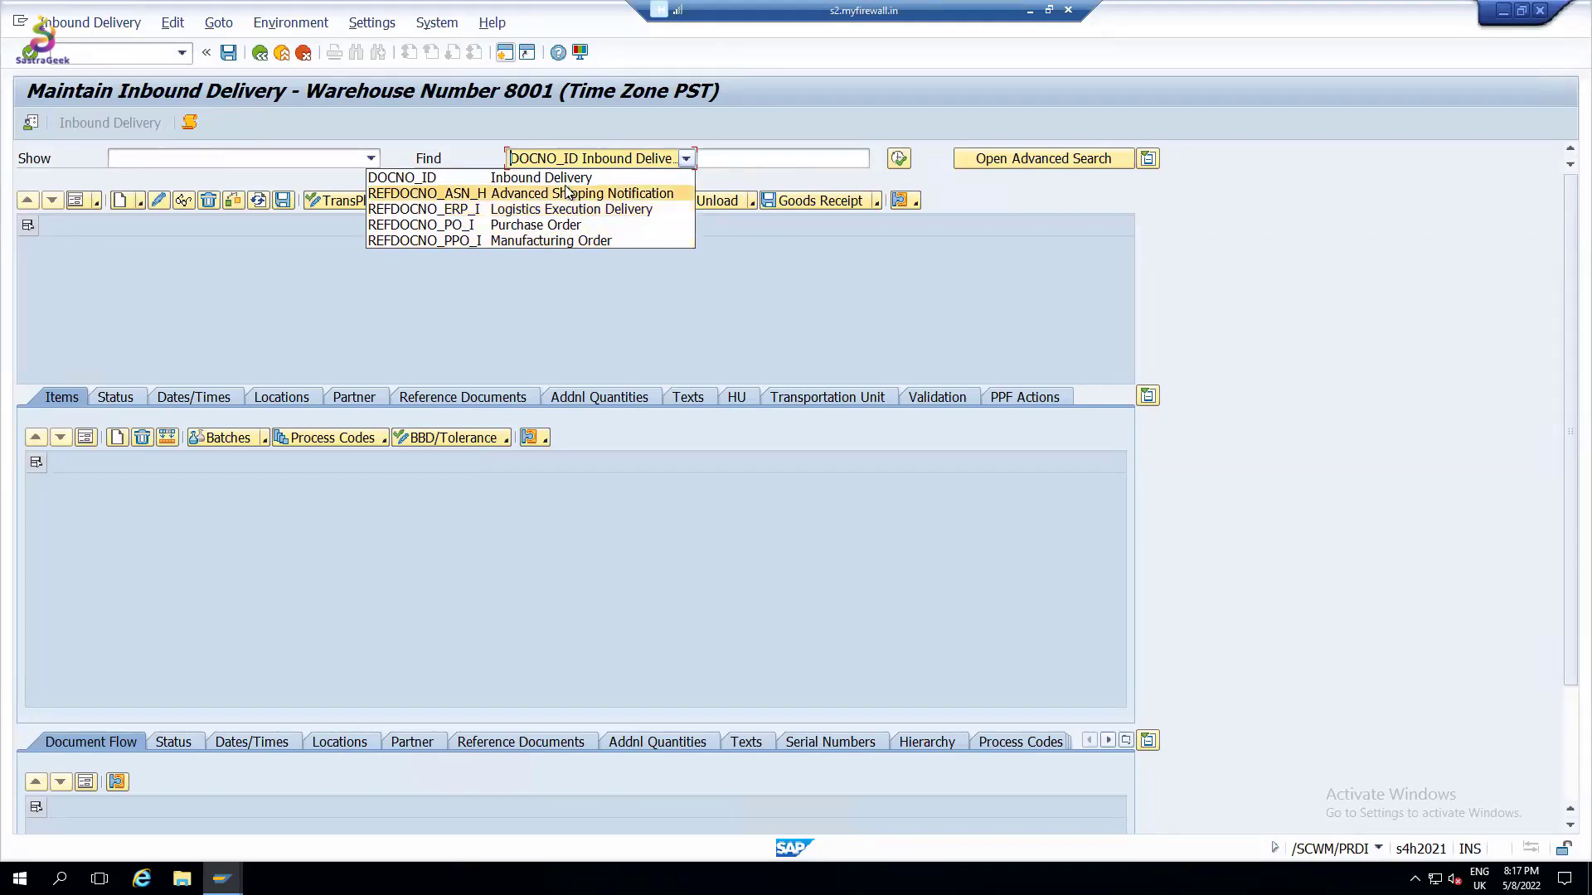
{"action": "left_click", "coordinate": [714, 165]}
{"action": "left_click", "coordinate": [686, 159]}
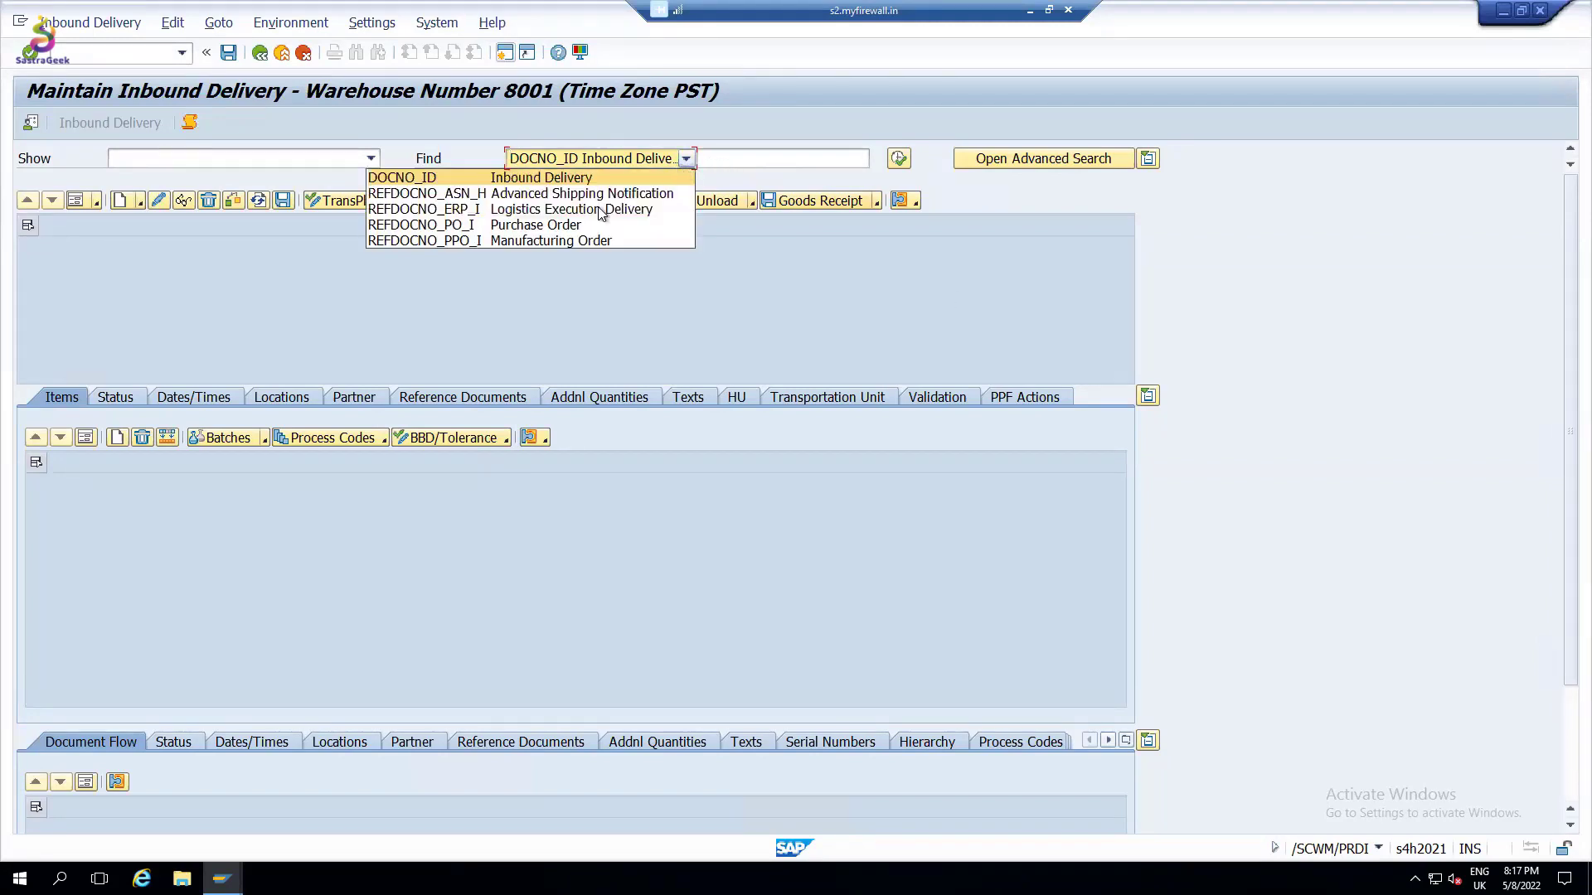
{"action": "left_click", "coordinate": [595, 196]}
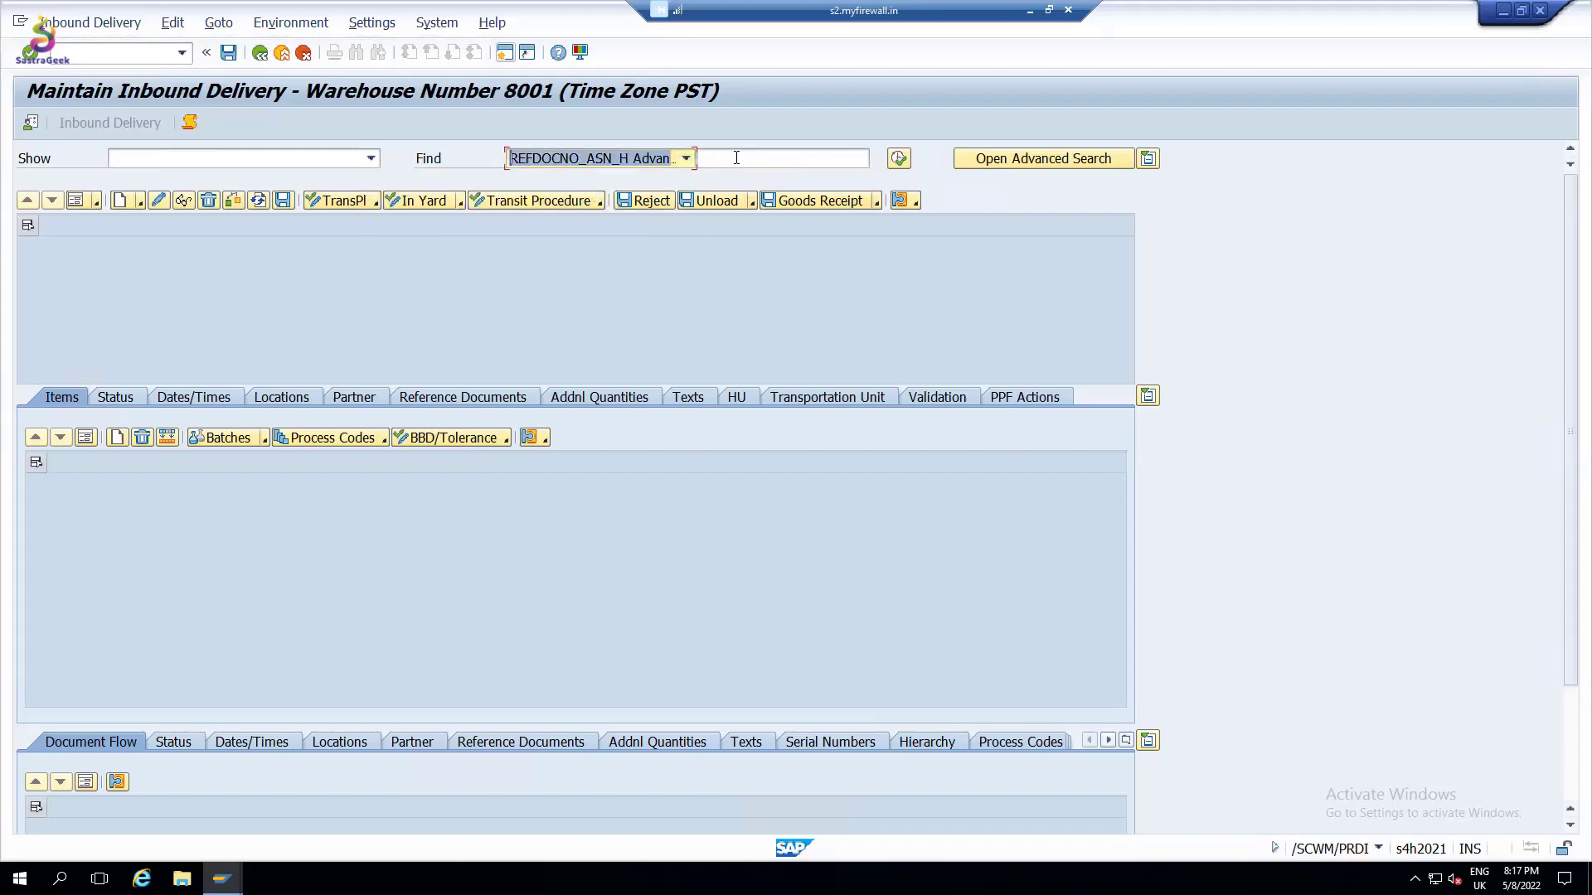
{"action": "left_click", "coordinate": [736, 158]}
{"action": "type", "text": "TU-COMX-INB-DEMO-1"}
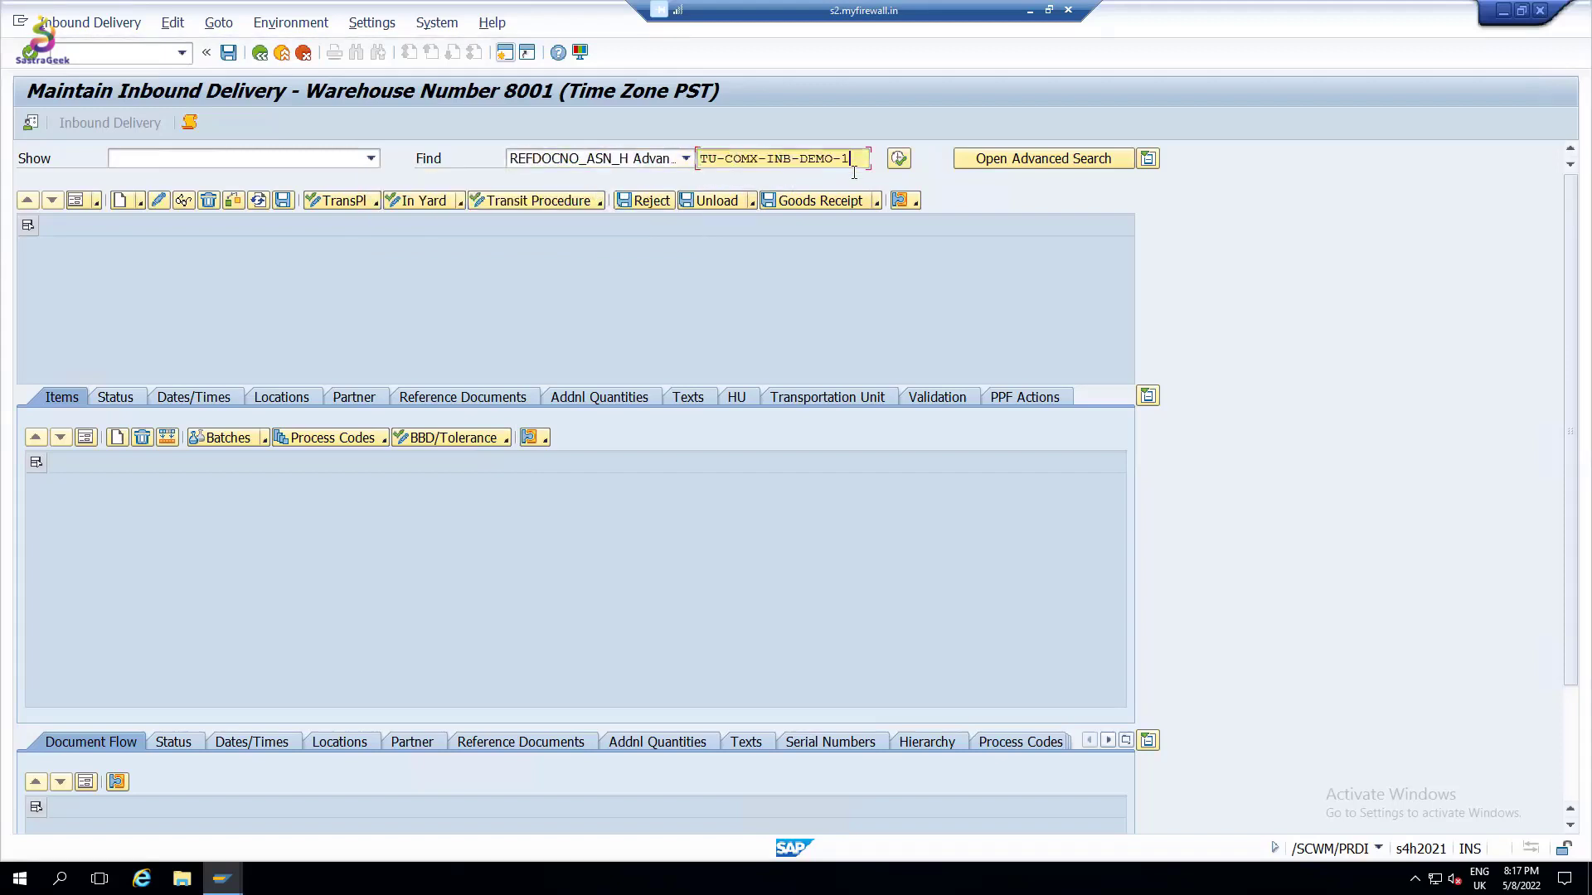
{"action": "left_click", "coordinate": [899, 158]}
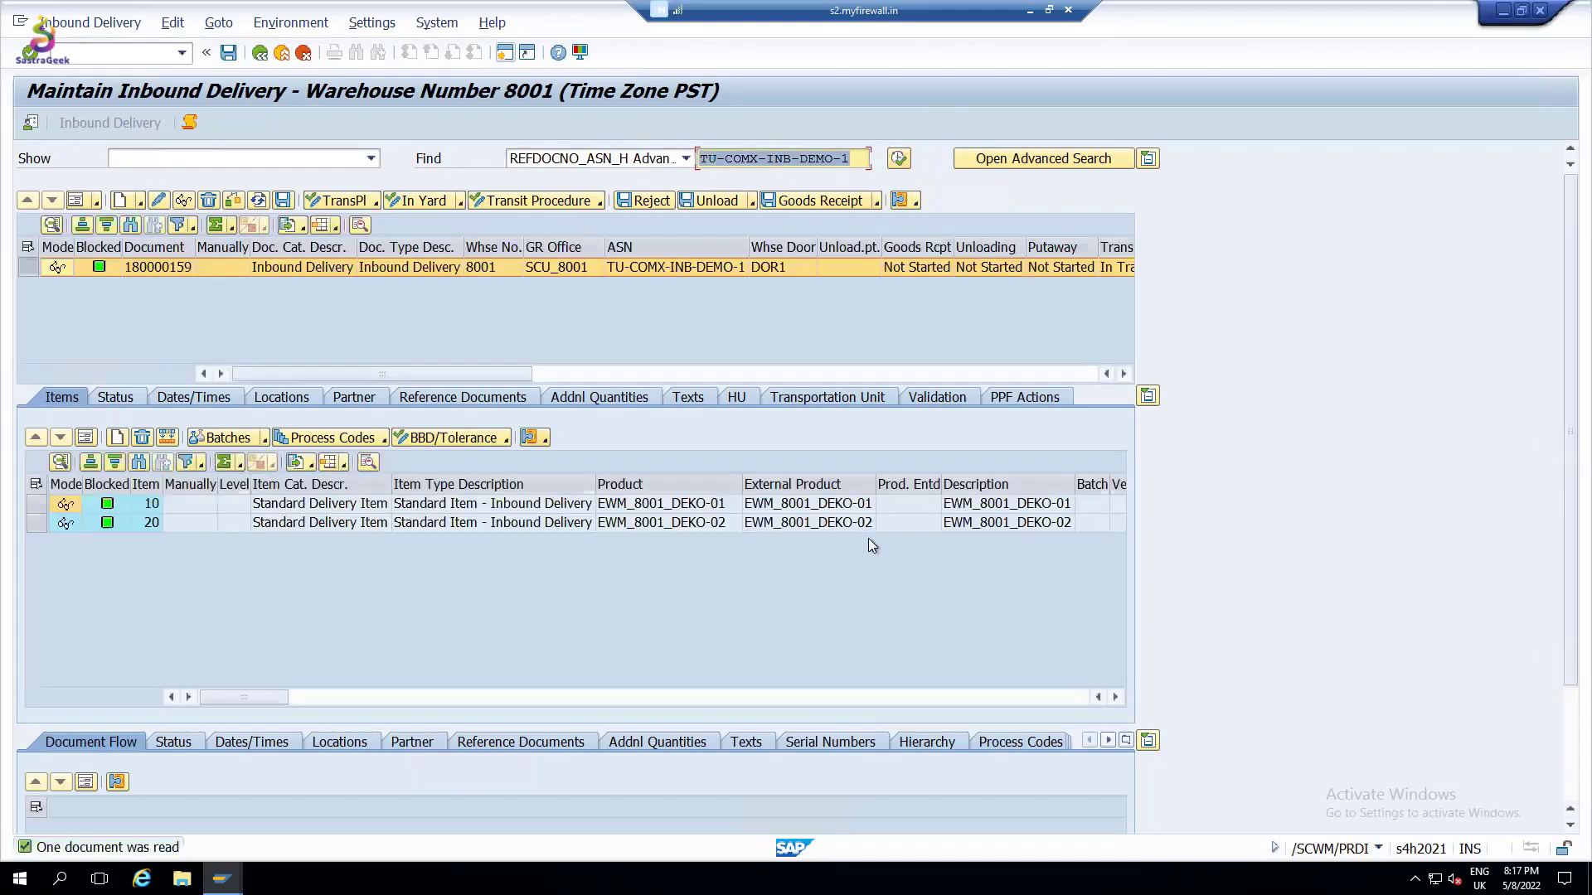
Examine the delivery's item columns from the product data across to the stock type, owner and priority fields
{"action": "left_click", "coordinate": [832, 507]}
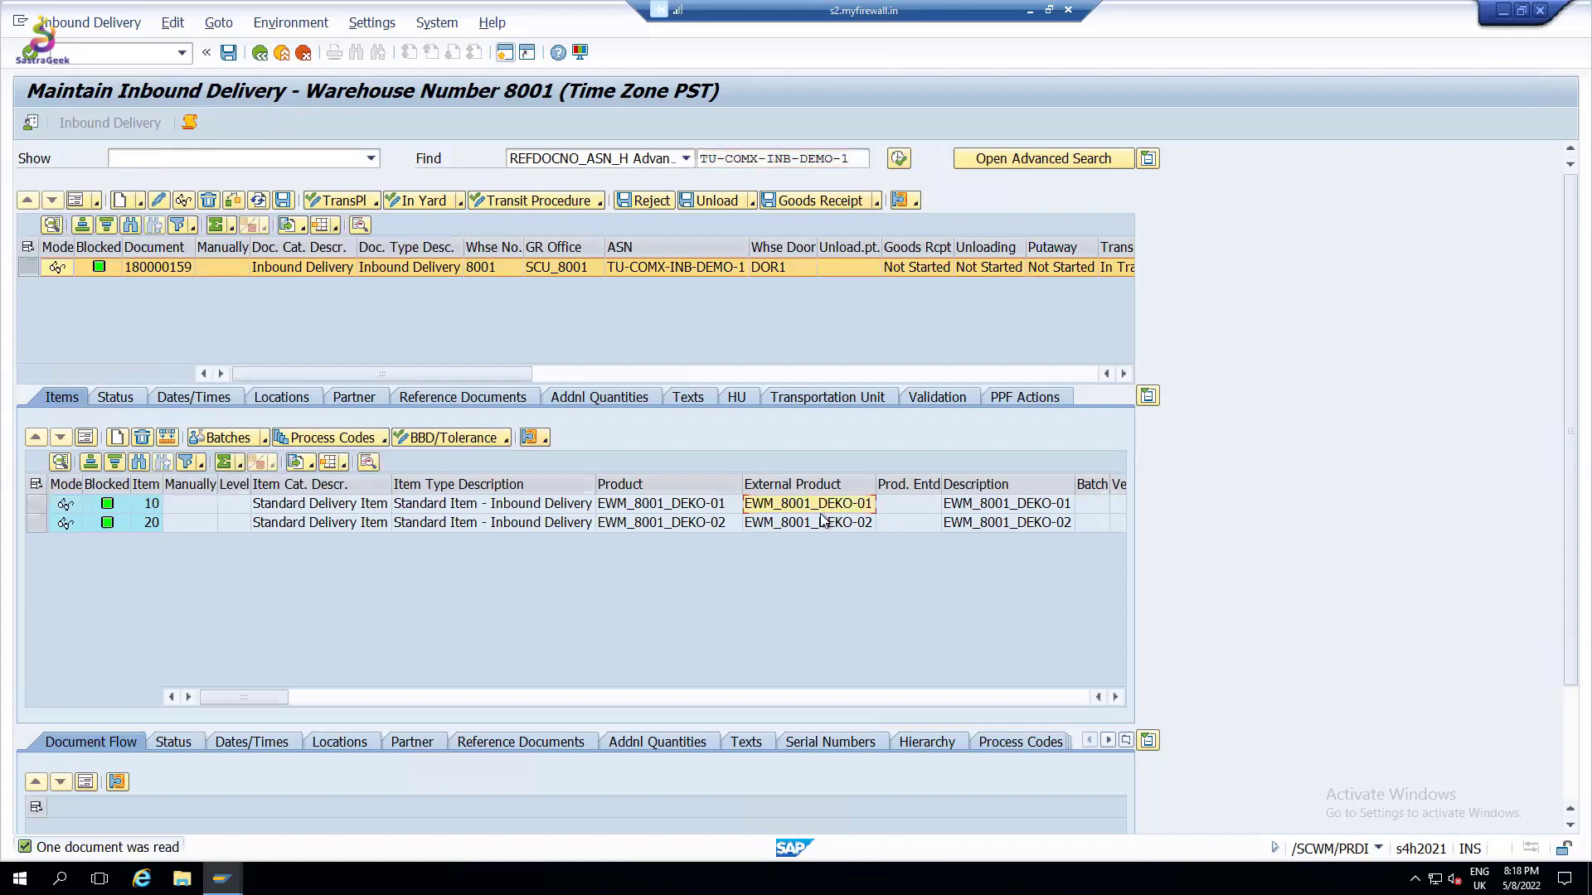
{"action": "left_click", "coordinate": [1012, 697]}
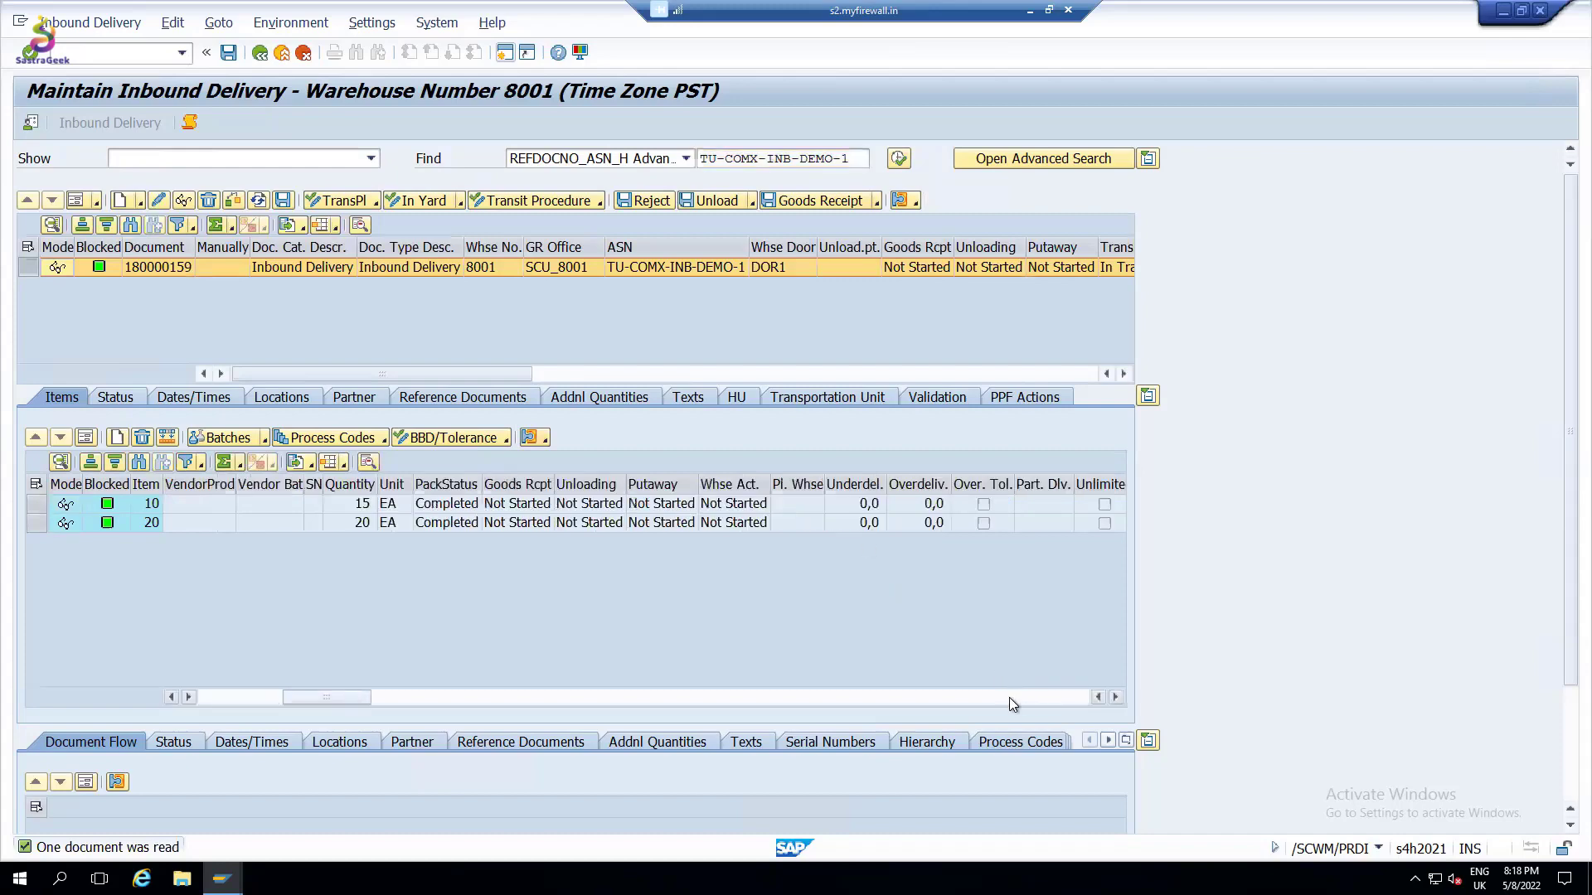
{"action": "left_click", "coordinate": [490, 699]}
{"action": "left_click", "coordinate": [908, 700]}
{"action": "left_click", "coordinate": [909, 700]}
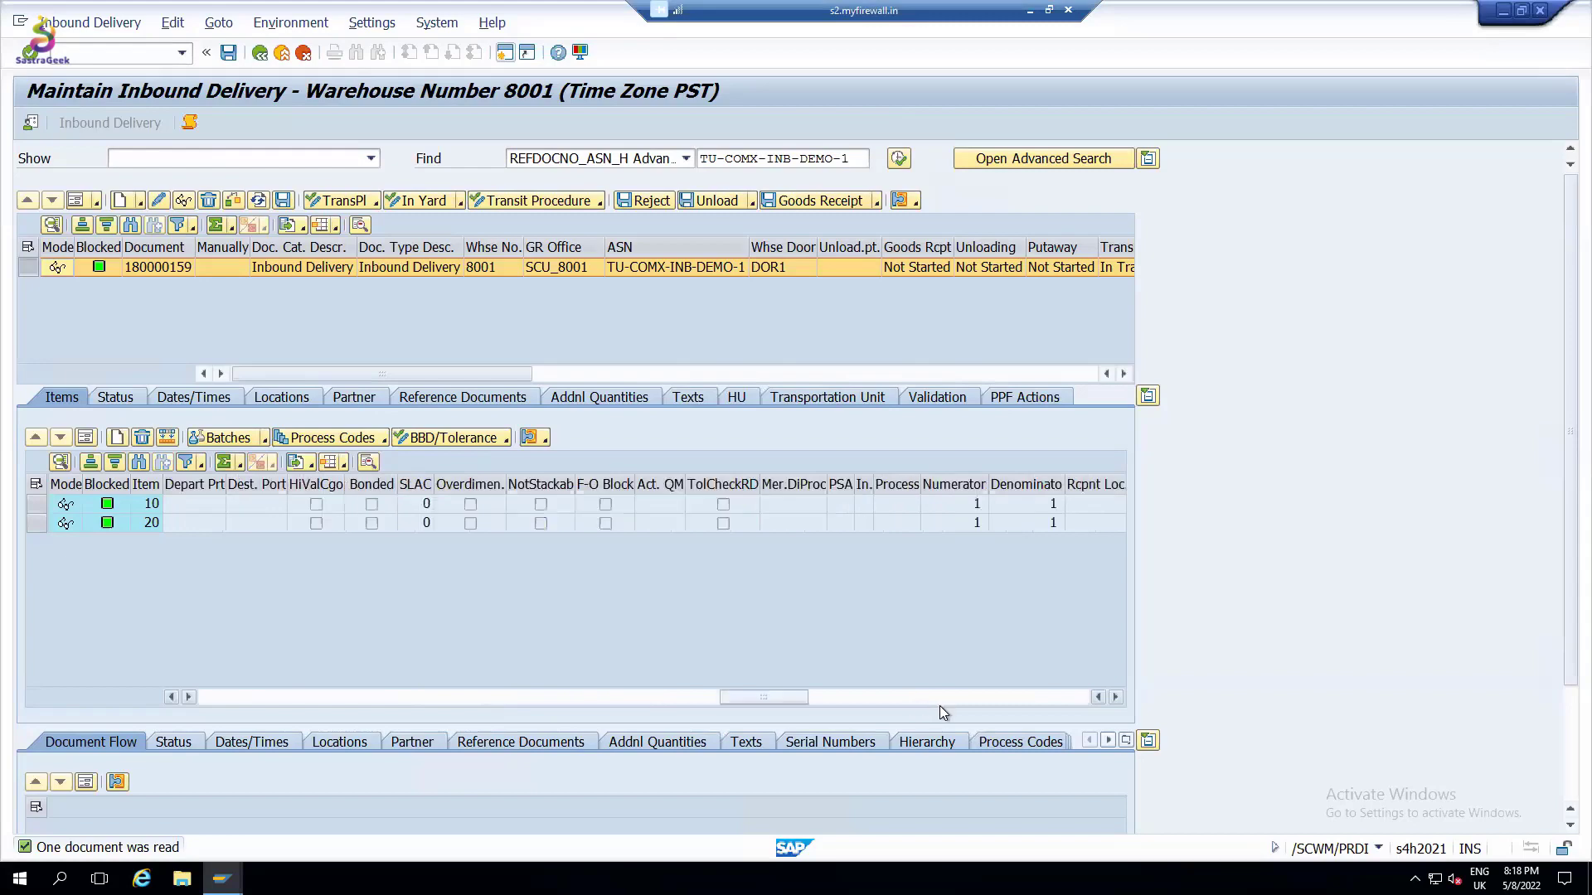
{"action": "left_click", "coordinate": [1028, 694]}
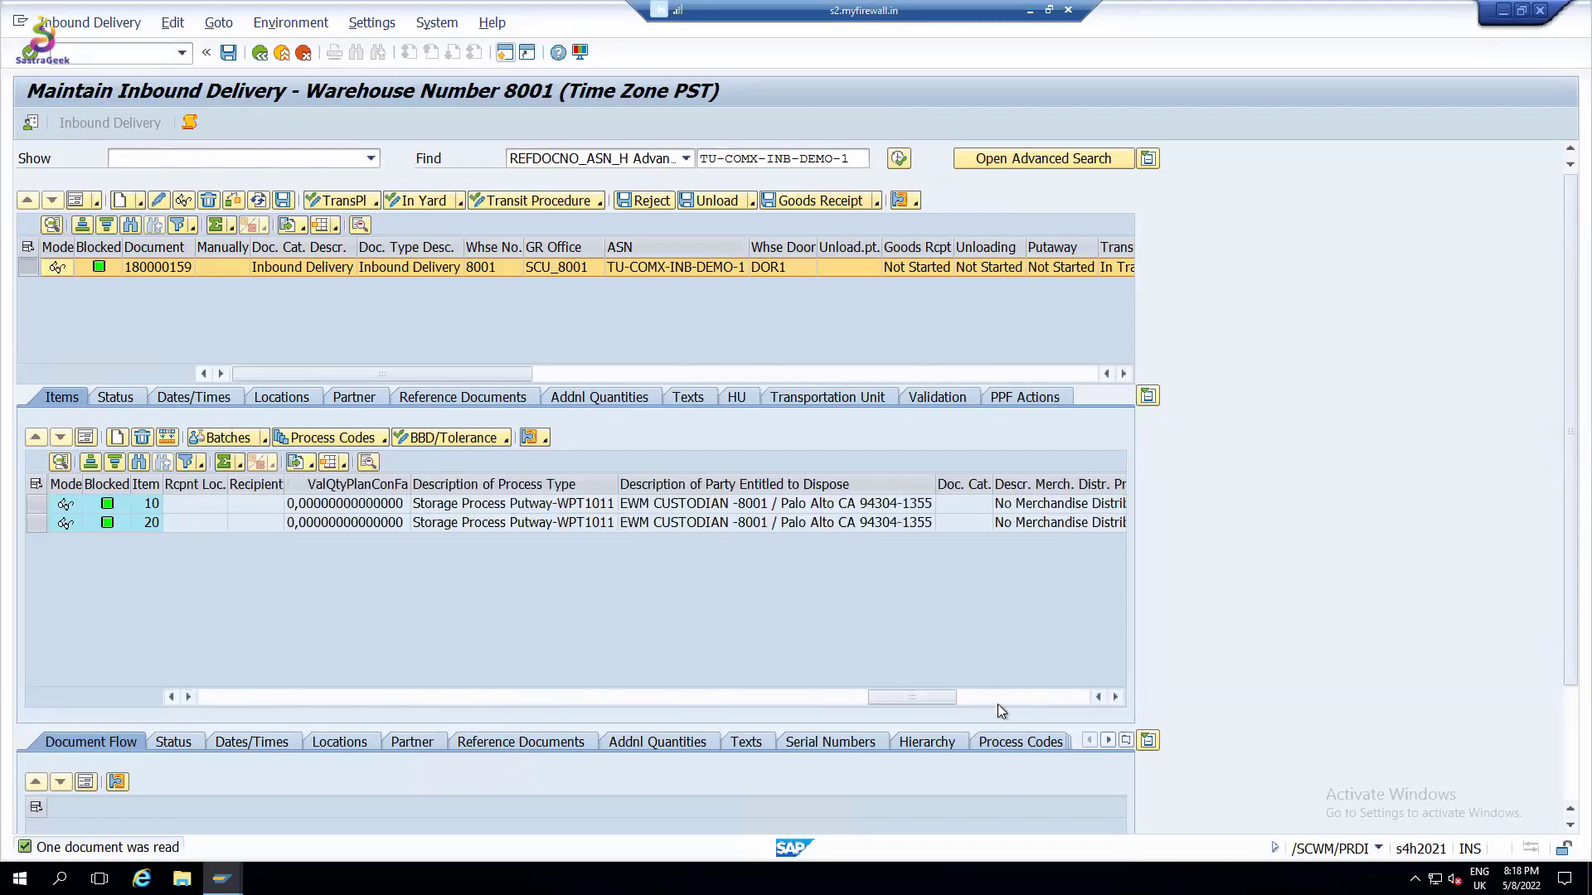
{"action": "left_click", "coordinate": [1034, 699]}
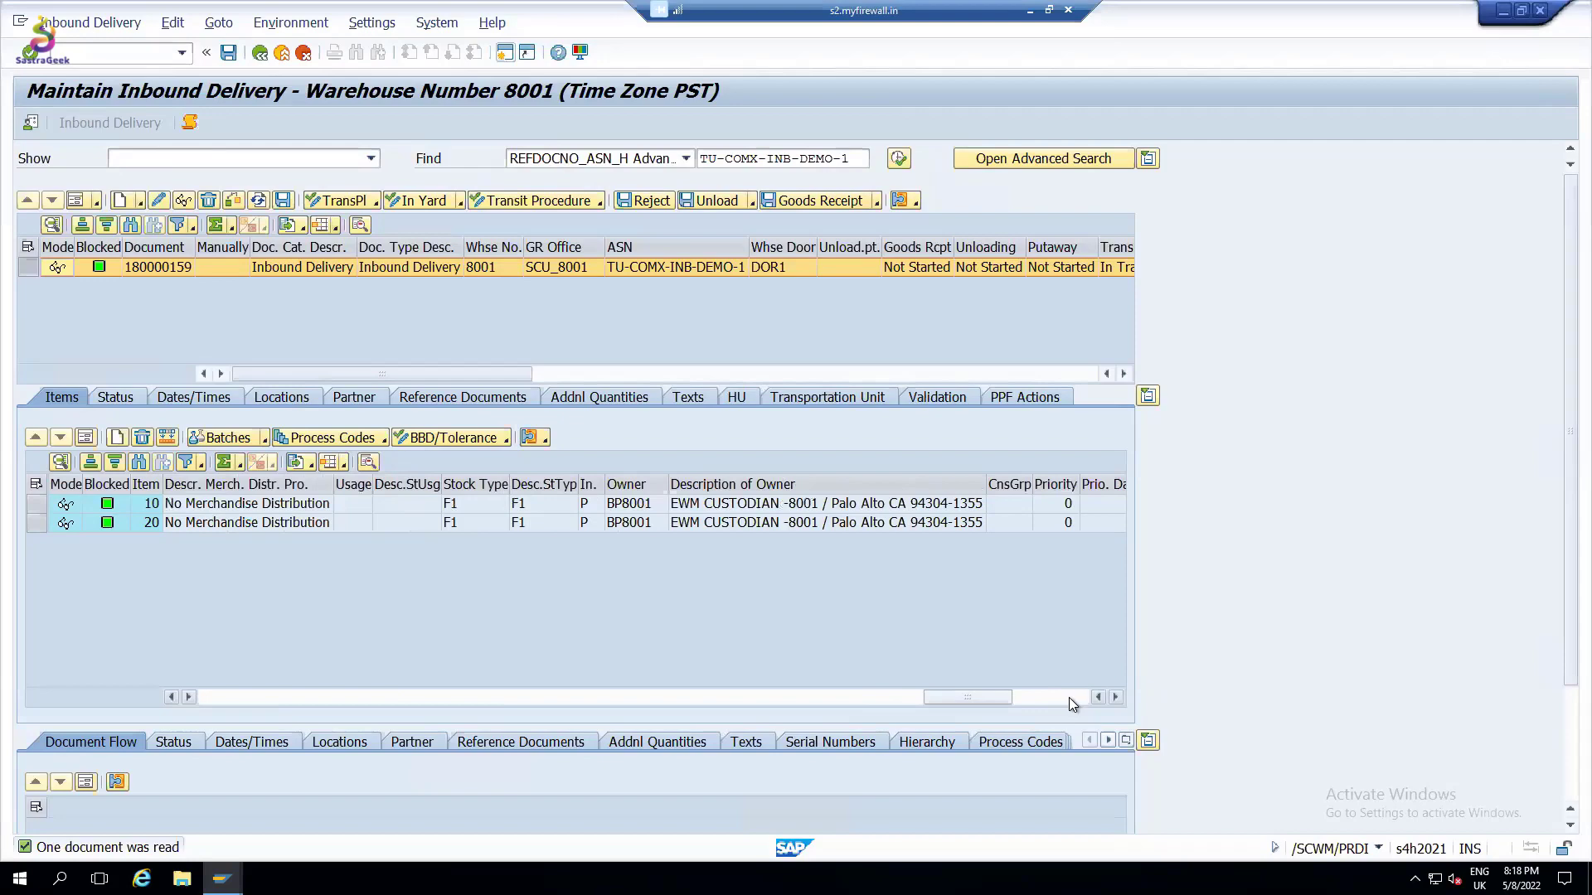
{"action": "left_click", "coordinate": [1068, 698]}
{"action": "left_click", "coordinate": [211, 703]}
{"action": "left_click", "coordinate": [210, 703]}
{"action": "left_click", "coordinate": [211, 703]}
{"action": "left_click", "coordinate": [210, 703]}
{"action": "left_click", "coordinate": [211, 703]}
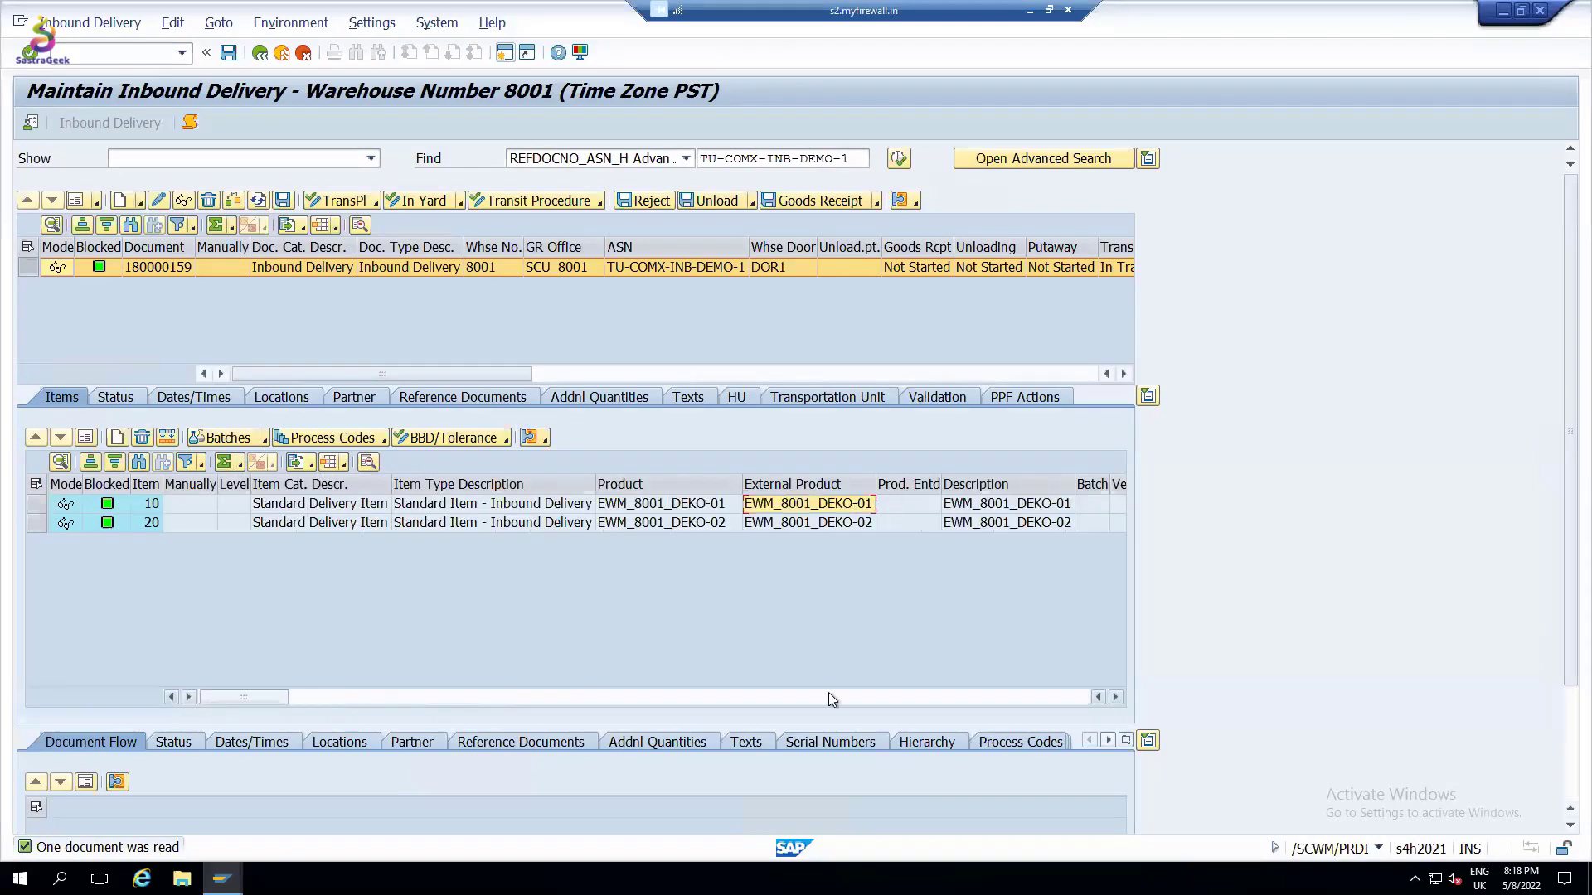
Examine the quantity, packing status, goods receipt, unloading and putaway columns of the delivery items
{"action": "left_click", "coordinate": [1115, 699]}
{"action": "left_click", "coordinate": [1116, 698]}
{"action": "left_click", "coordinate": [1115, 699]}
{"action": "left_click", "coordinate": [1115, 699]}
{"action": "left_click", "coordinate": [876, 483]}
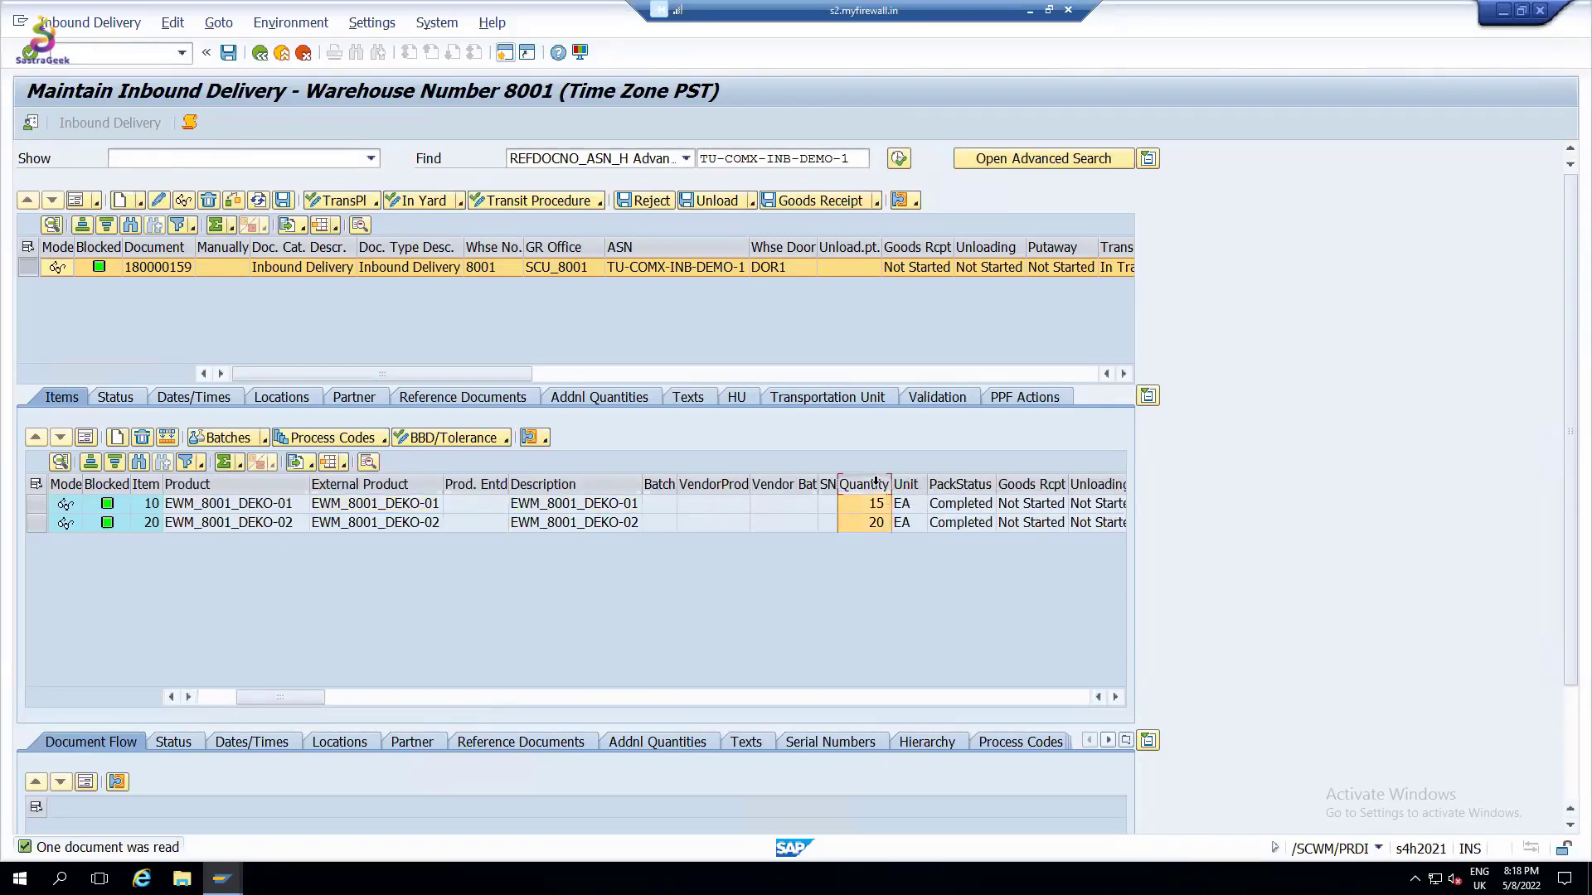
{"action": "left_click", "coordinate": [1116, 697]}
{"action": "left_click", "coordinate": [1115, 697]}
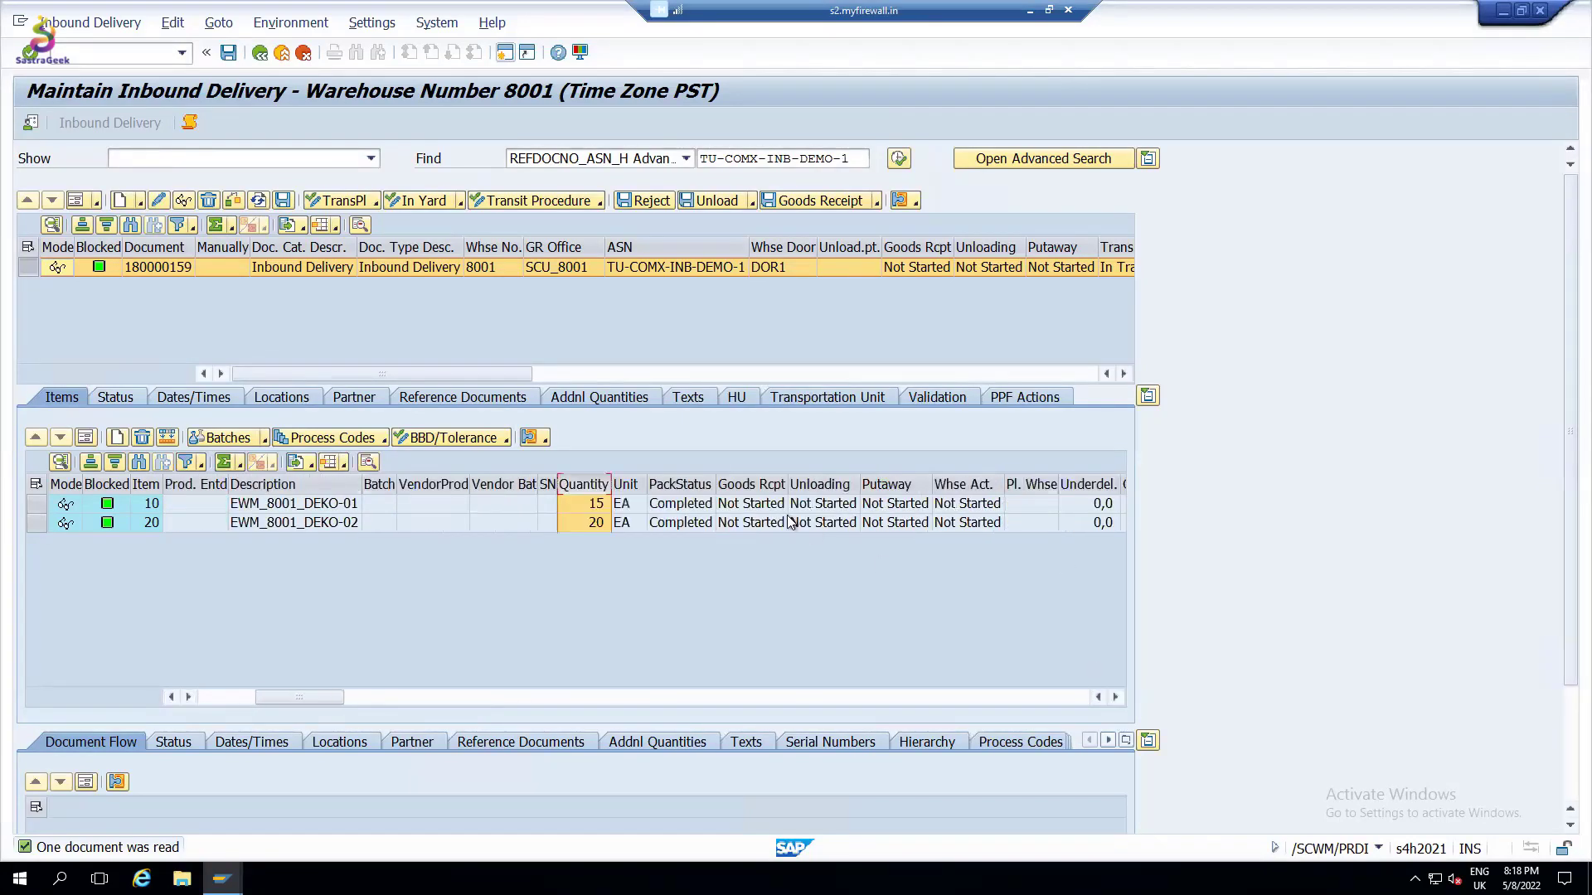
{"action": "left_click", "coordinate": [681, 485]}
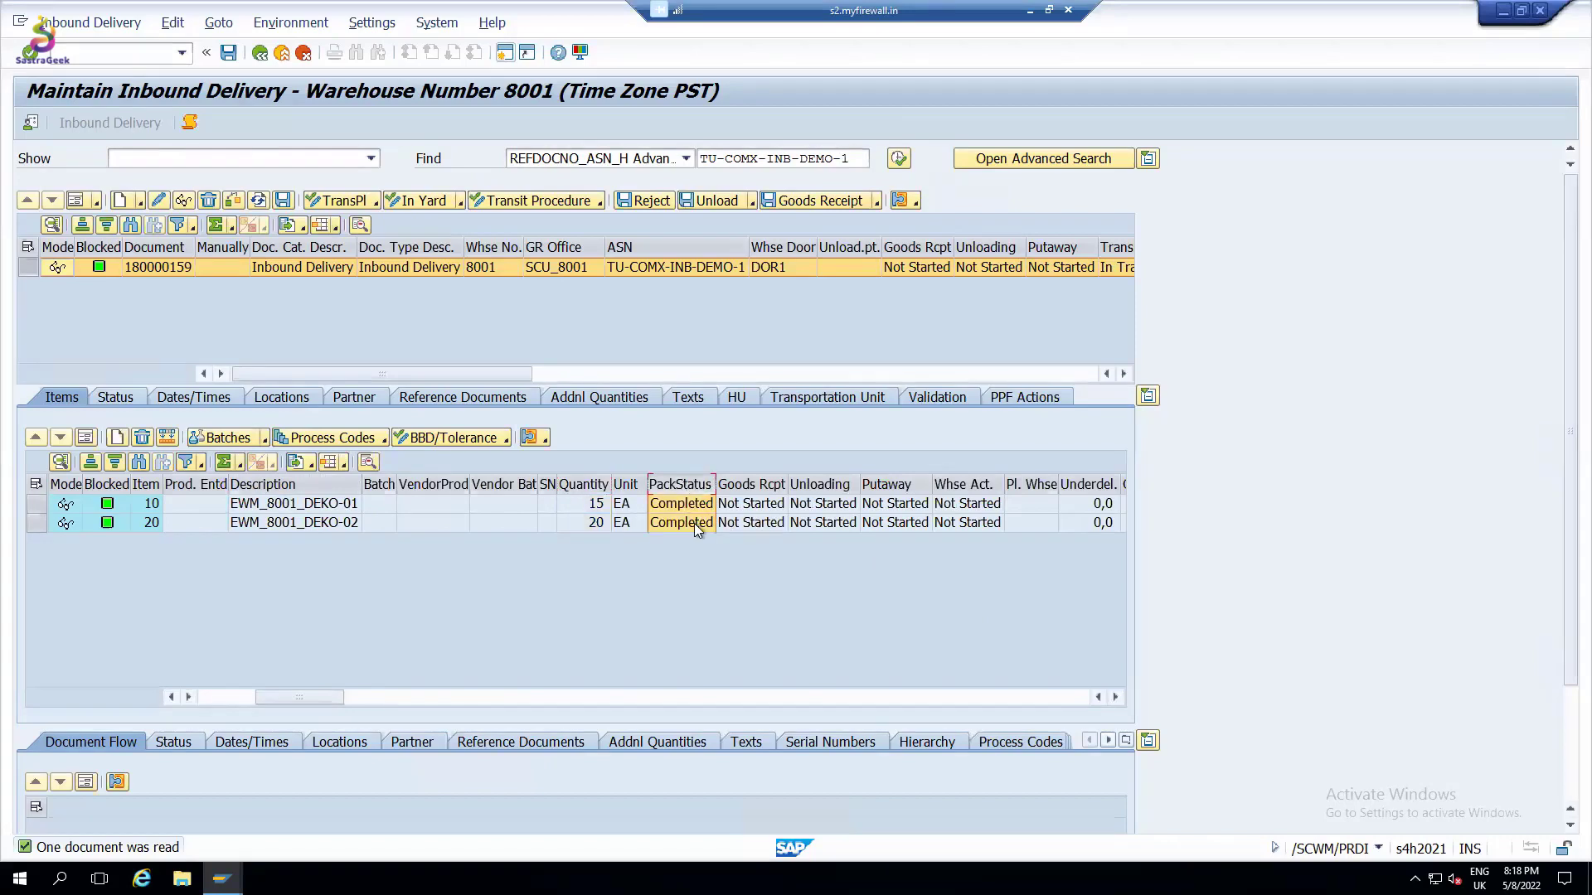
{"action": "left_click", "coordinate": [771, 485]}
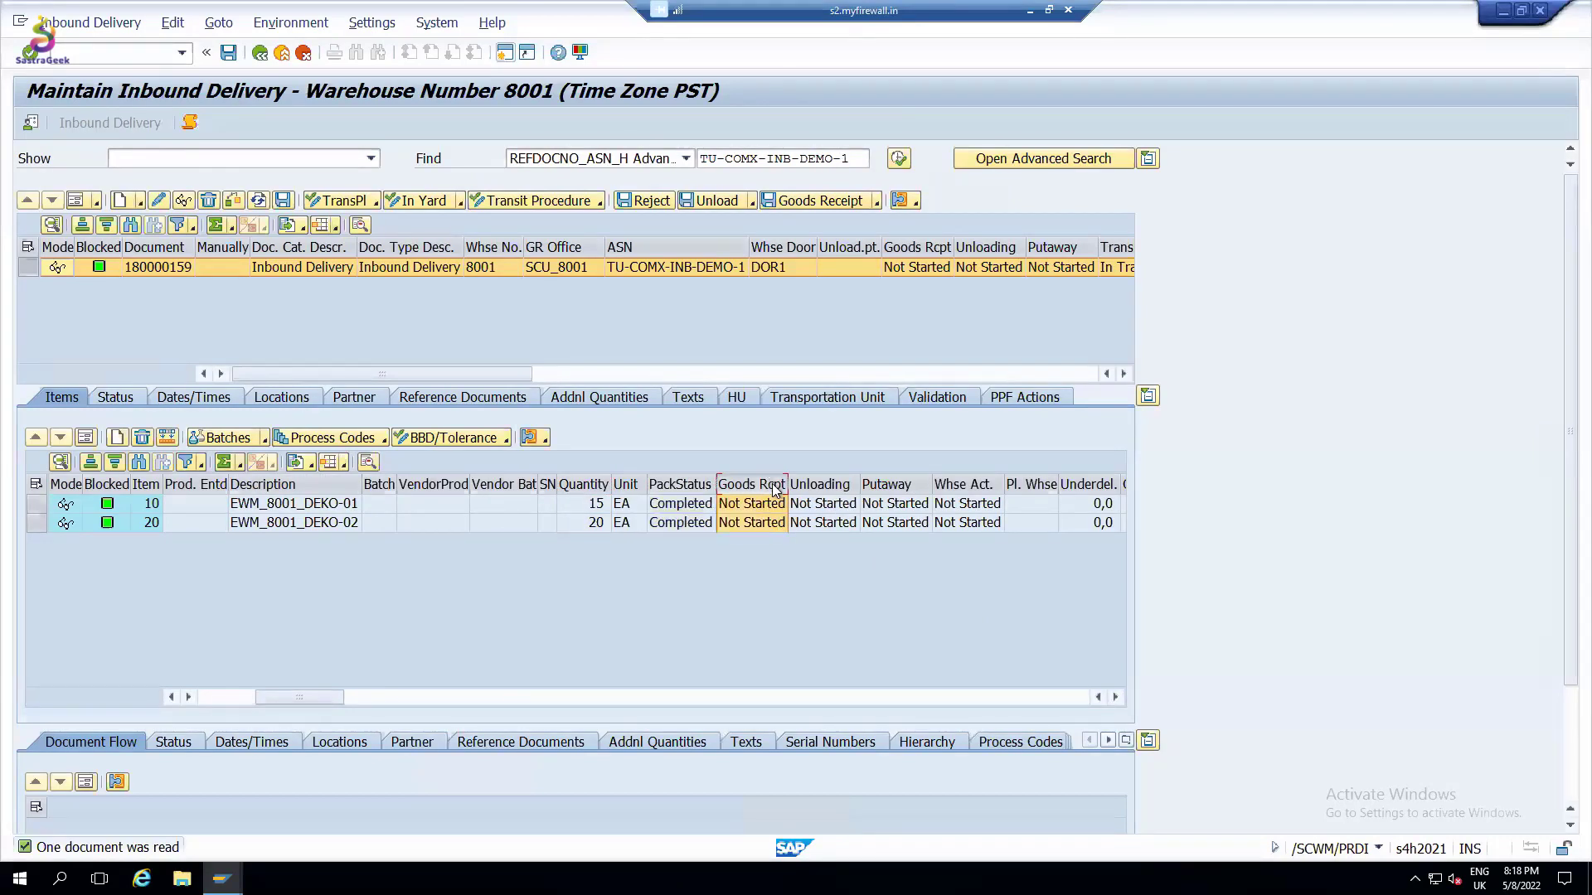
{"action": "left_click", "coordinate": [817, 483]}
{"action": "left_click", "coordinate": [881, 485]}
{"action": "left_click", "coordinate": [772, 484], "text": "shift"}
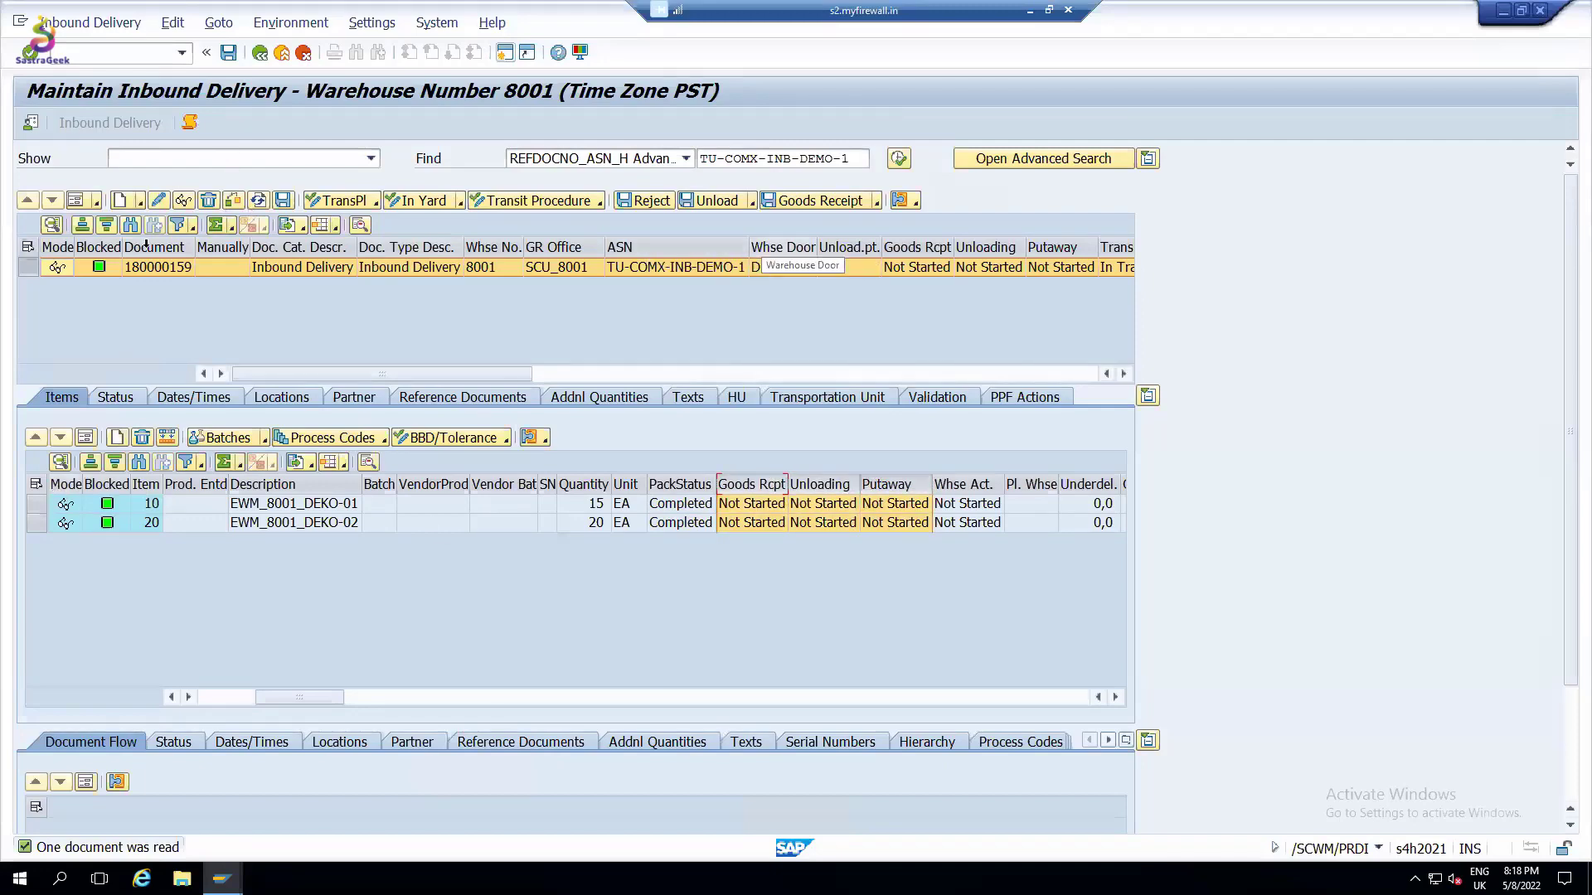
View the delivery's header data in form view, check the ASN field, and return to the list view
{"action": "left_click", "coordinate": [81, 203]}
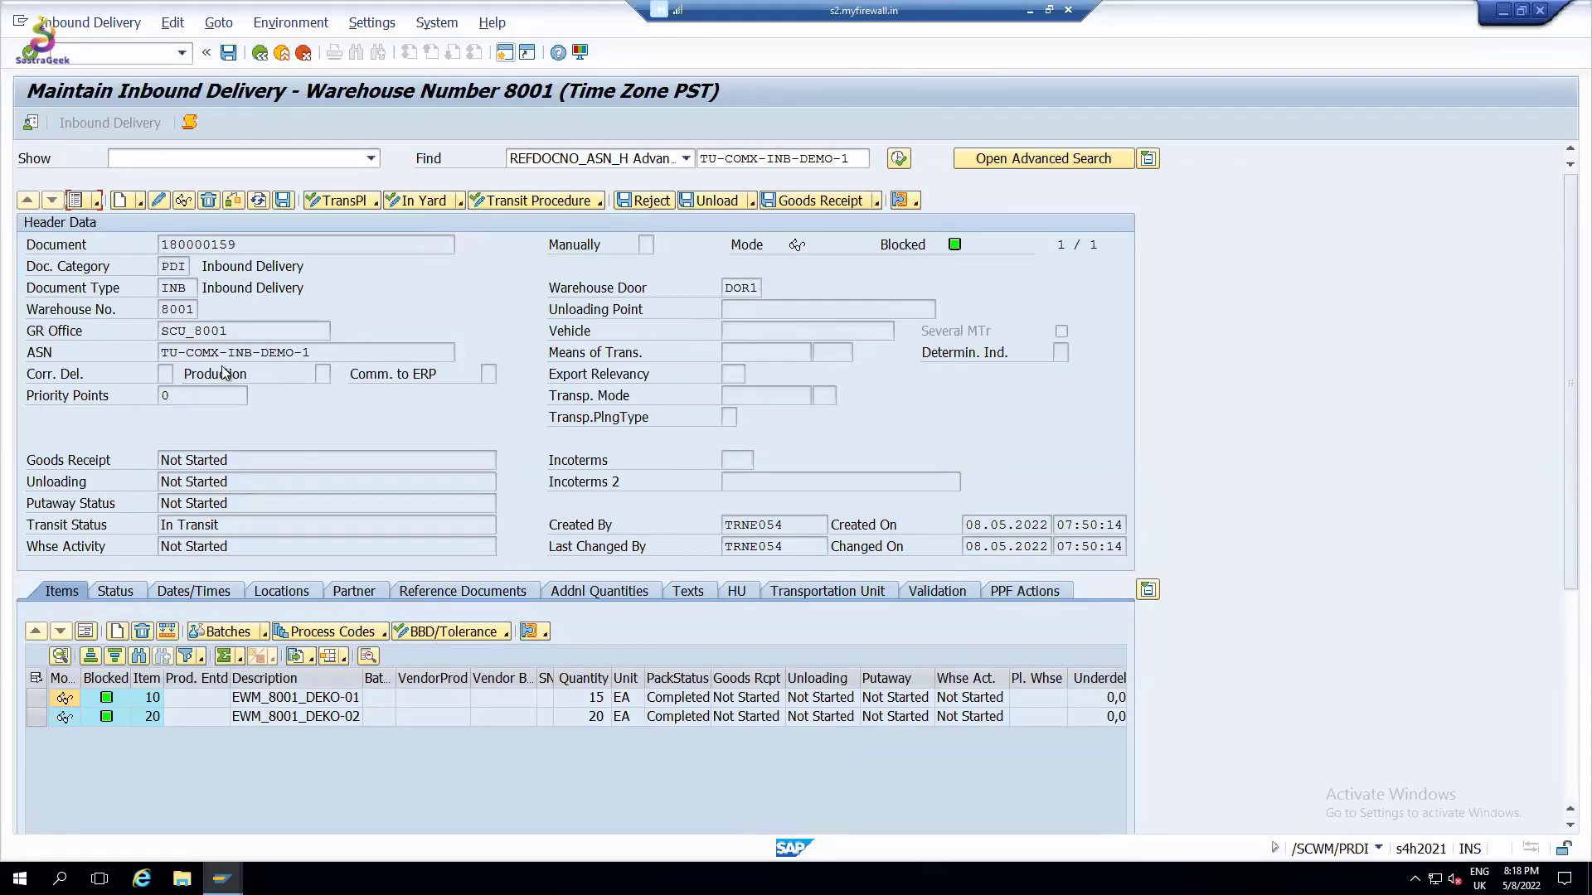
{"action": "left_click_drag", "start_coordinate": [278, 353], "coordinate": [209, 353]}
{"action": "left_click", "coordinate": [76, 200]}
Open item 10 in form view and examine its product, movement, status and shipping condition data
{"action": "left_click", "coordinate": [34, 509]}
{"action": "left_click", "coordinate": [86, 437]}
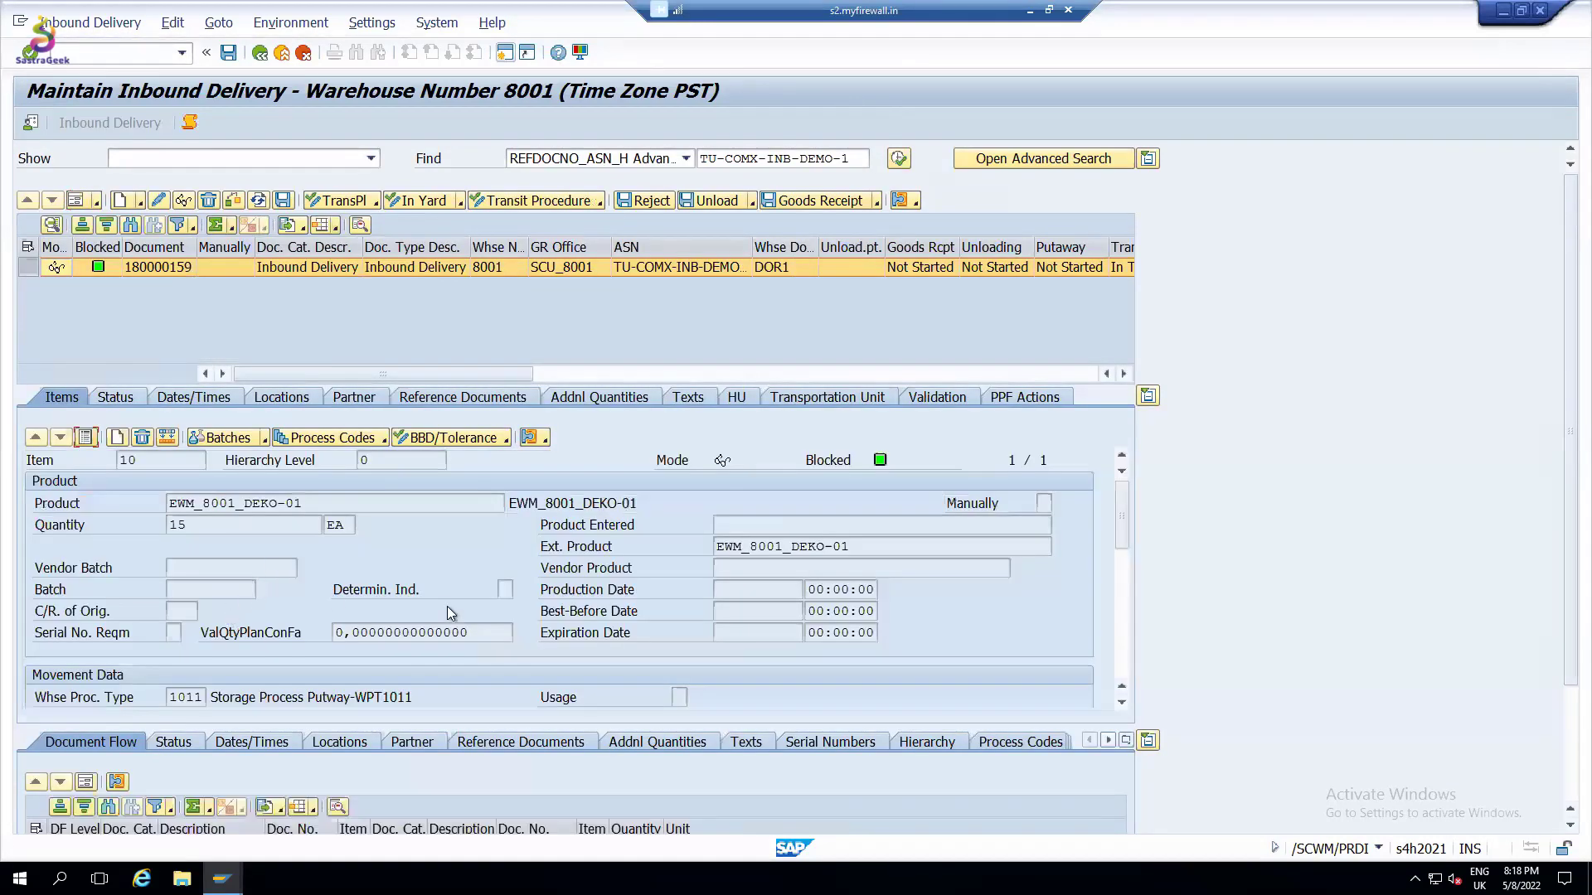
{"action": "scroll", "coordinate": [444, 605], "scroll_direction": "down", "scroll_amount": 1}
{"action": "left_click_drag", "start_coordinate": [1121, 514], "coordinate": [1120, 579]}
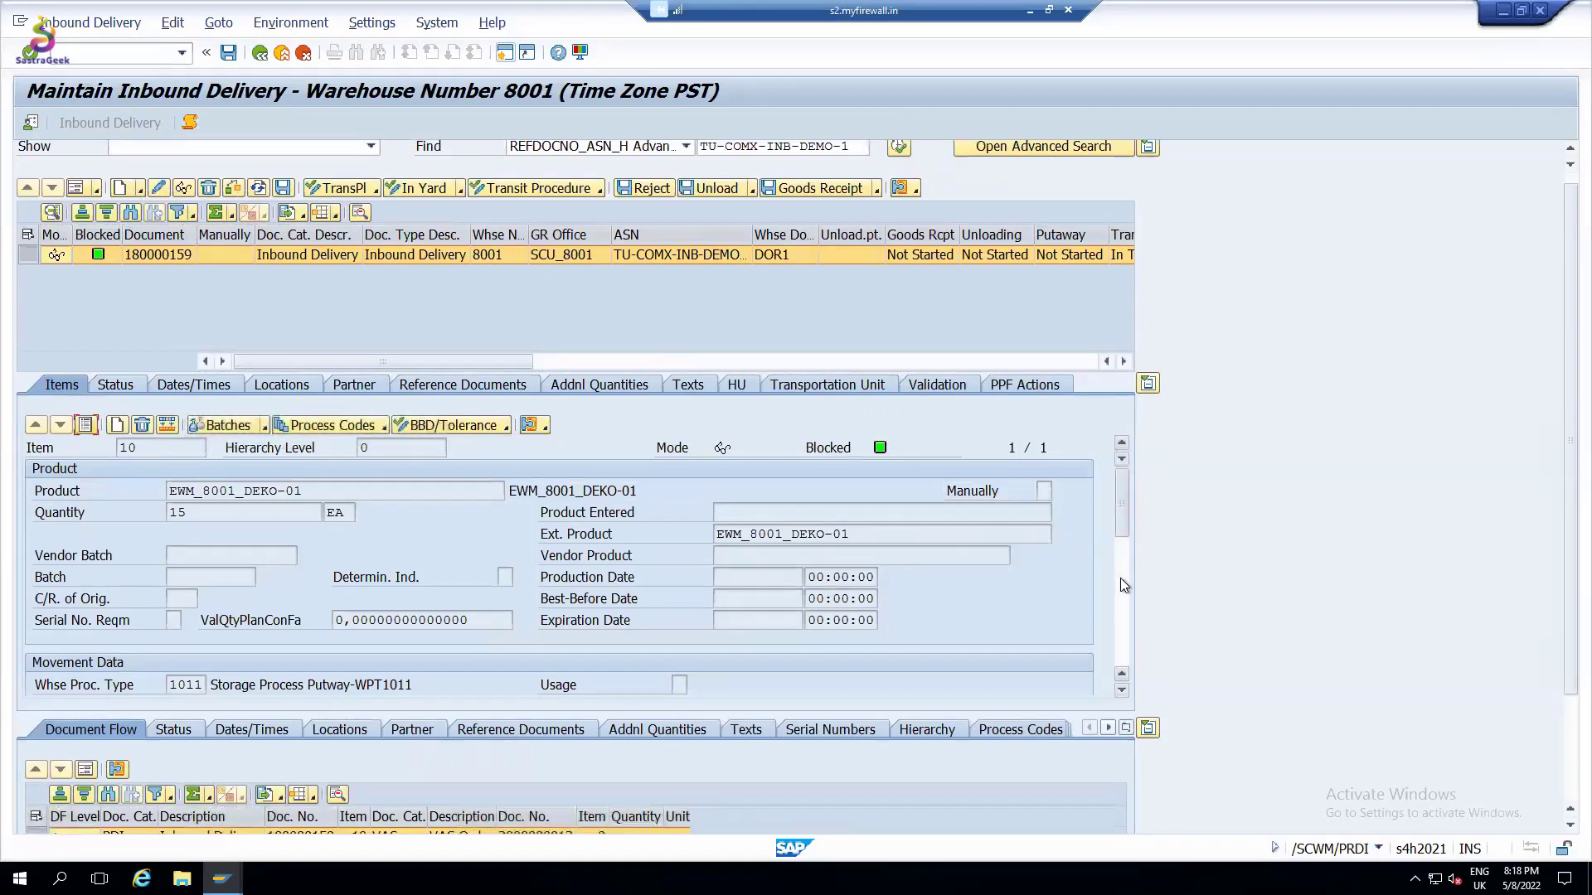
{"action": "scroll", "coordinate": [194, 492], "scroll_direction": "up", "scroll_amount": 1}
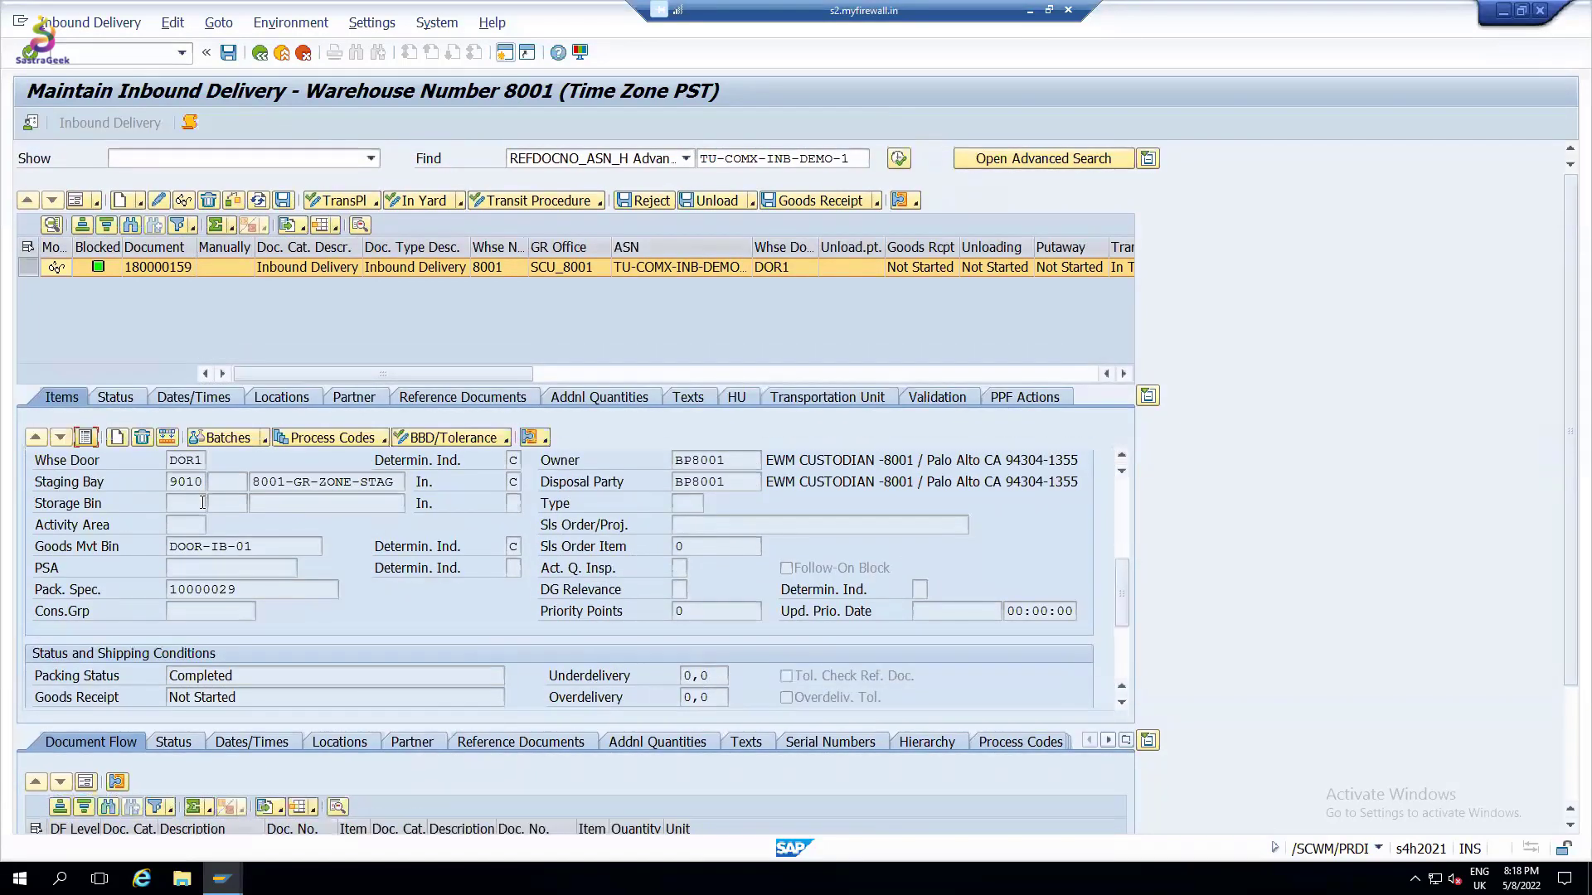
{"action": "left_click_drag", "start_coordinate": [1123, 577], "coordinate": [1123, 552]}
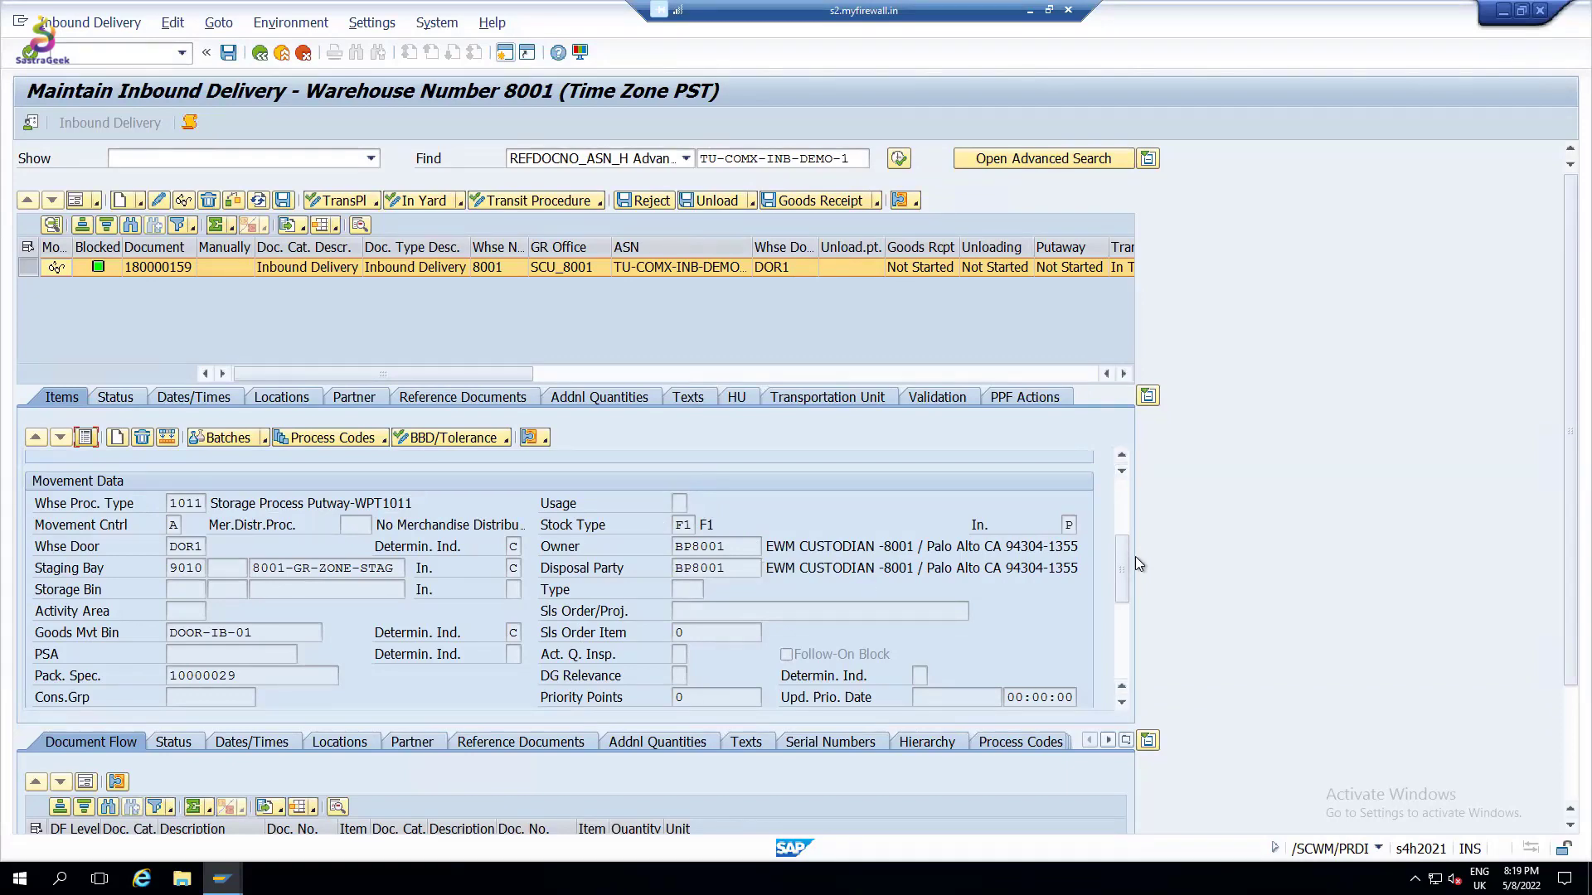
{"action": "scroll", "coordinate": [1121, 589], "scroll_direction": "down", "scroll_amount": 3}
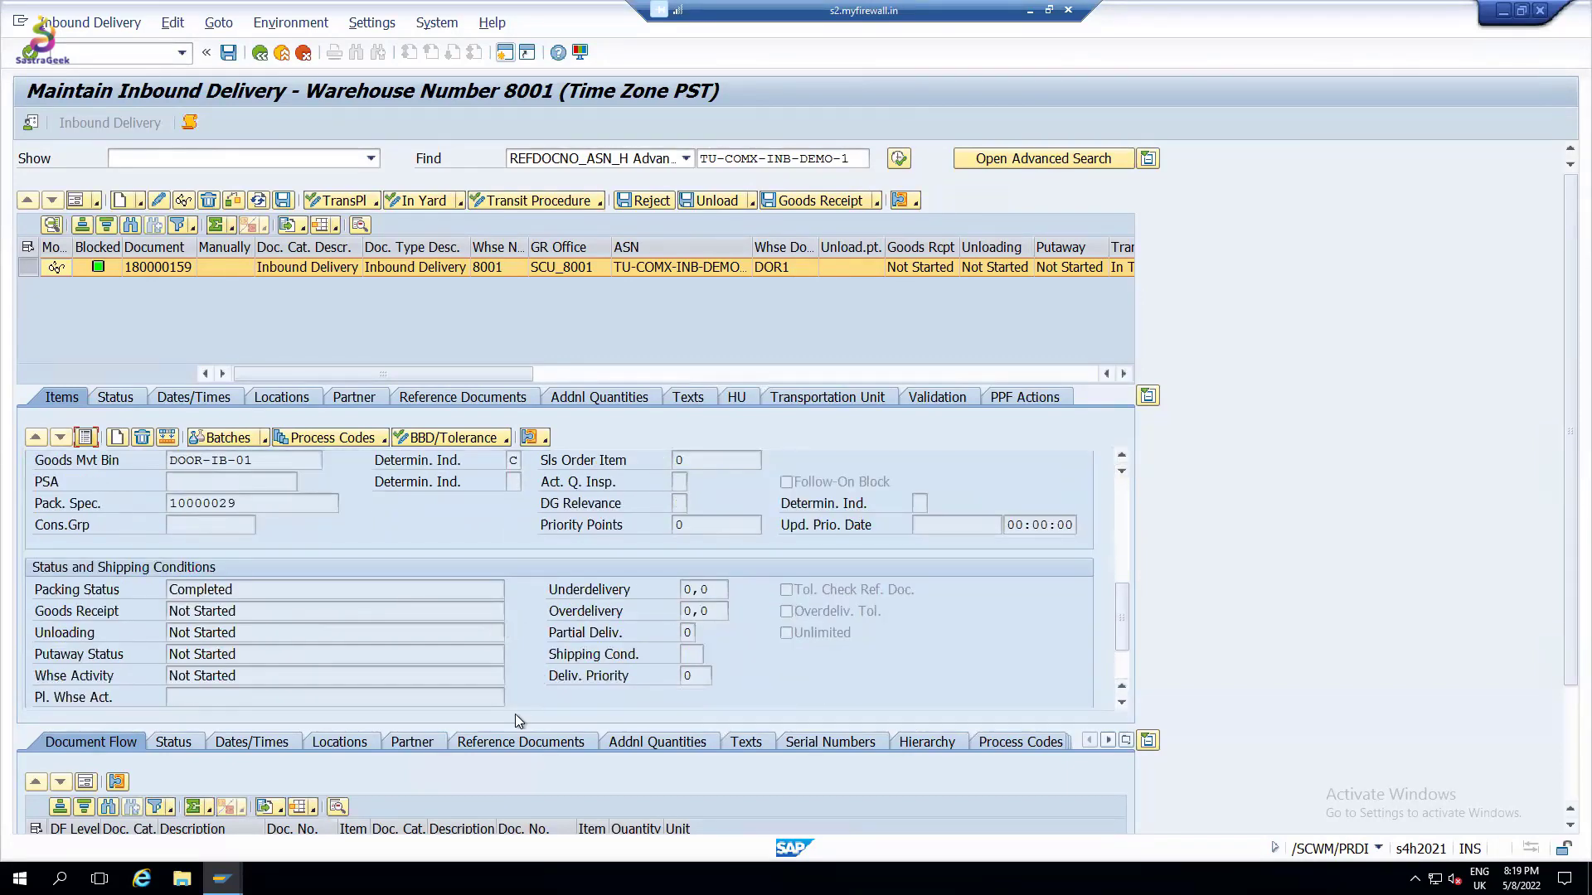
Show the reference documents of item 10 and examine the listed ERP documents
{"action": "left_click", "coordinate": [510, 742]}
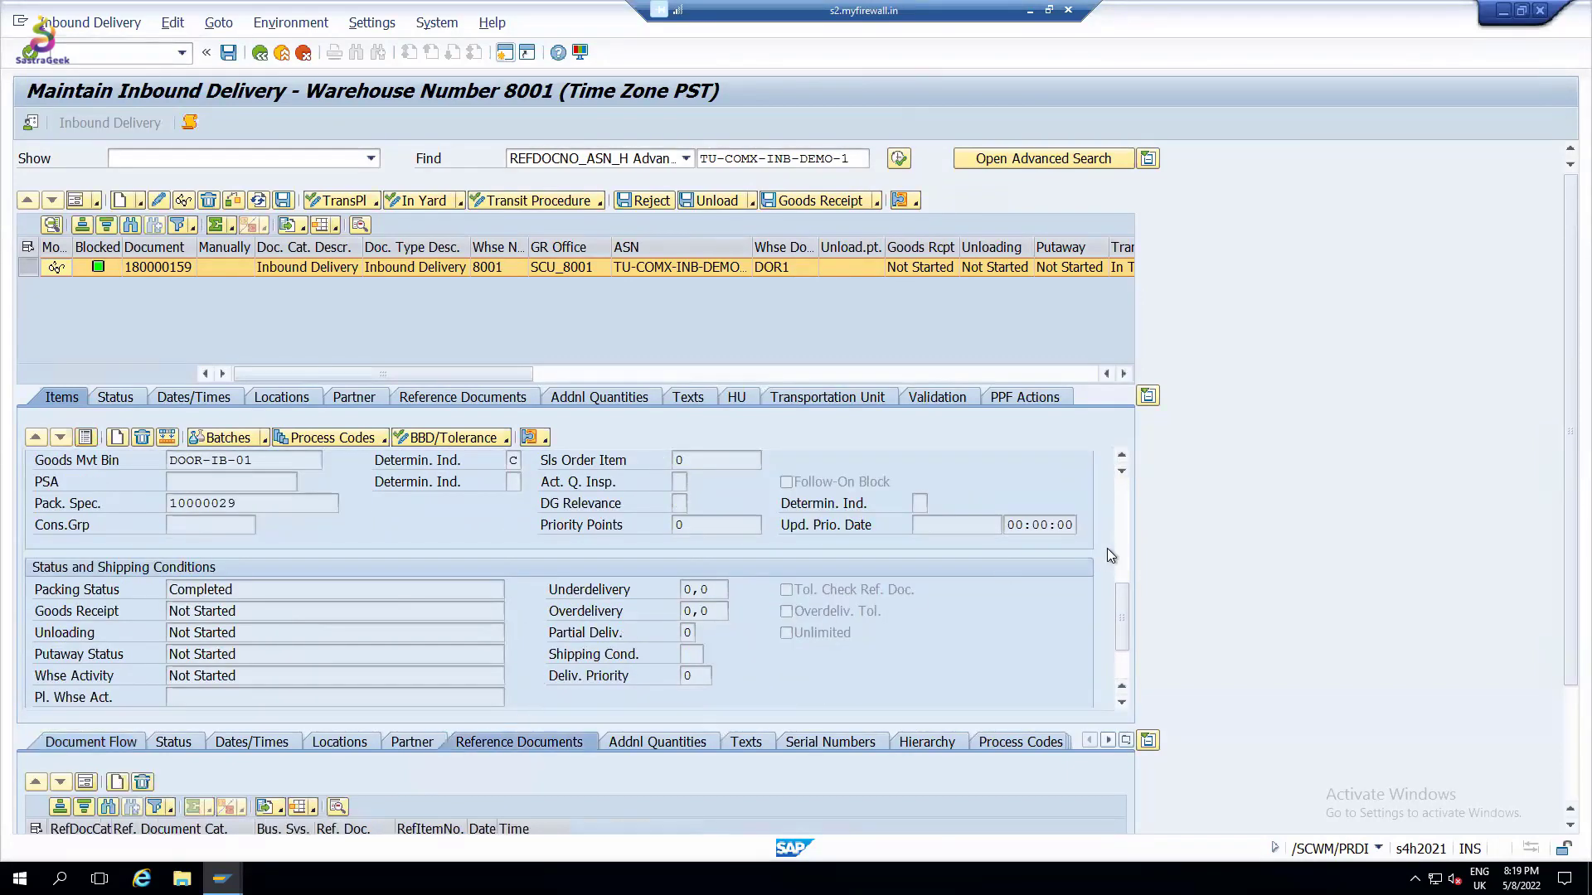
{"action": "scroll", "coordinate": [1121, 625], "scroll_direction": "down", "scroll_amount": 2}
{"action": "scroll", "coordinate": [1237, 603], "scroll_direction": "down", "scroll_amount": 1}
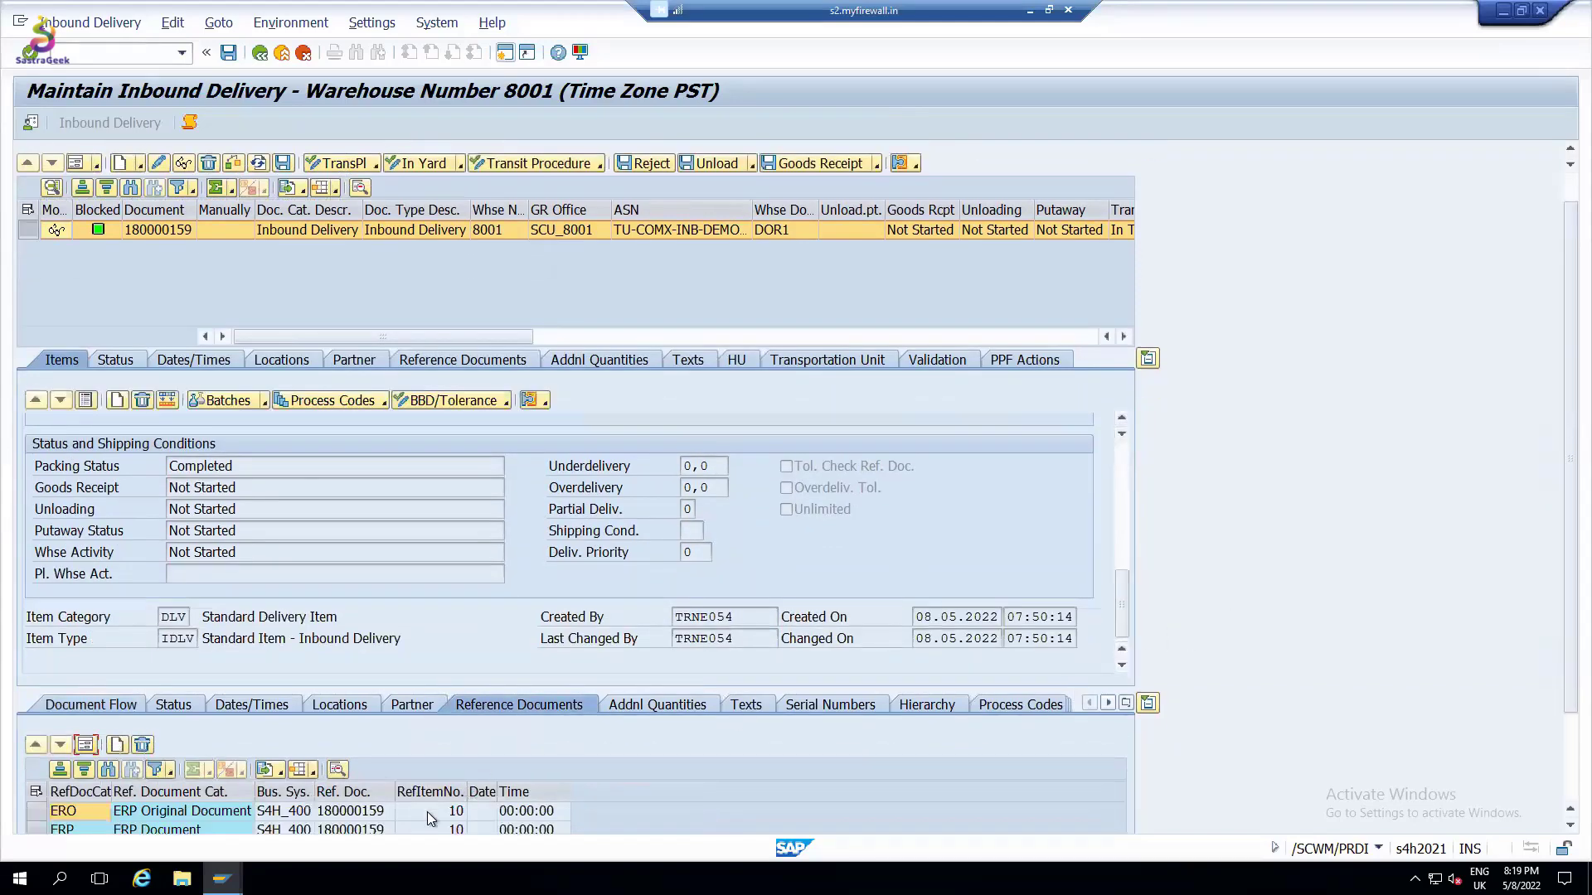
Examine which follow-on functions are available for the inbound delivery without starting any of them
{"action": "scroll", "coordinate": [1439, 639], "scroll_direction": "down", "scroll_amount": 3}
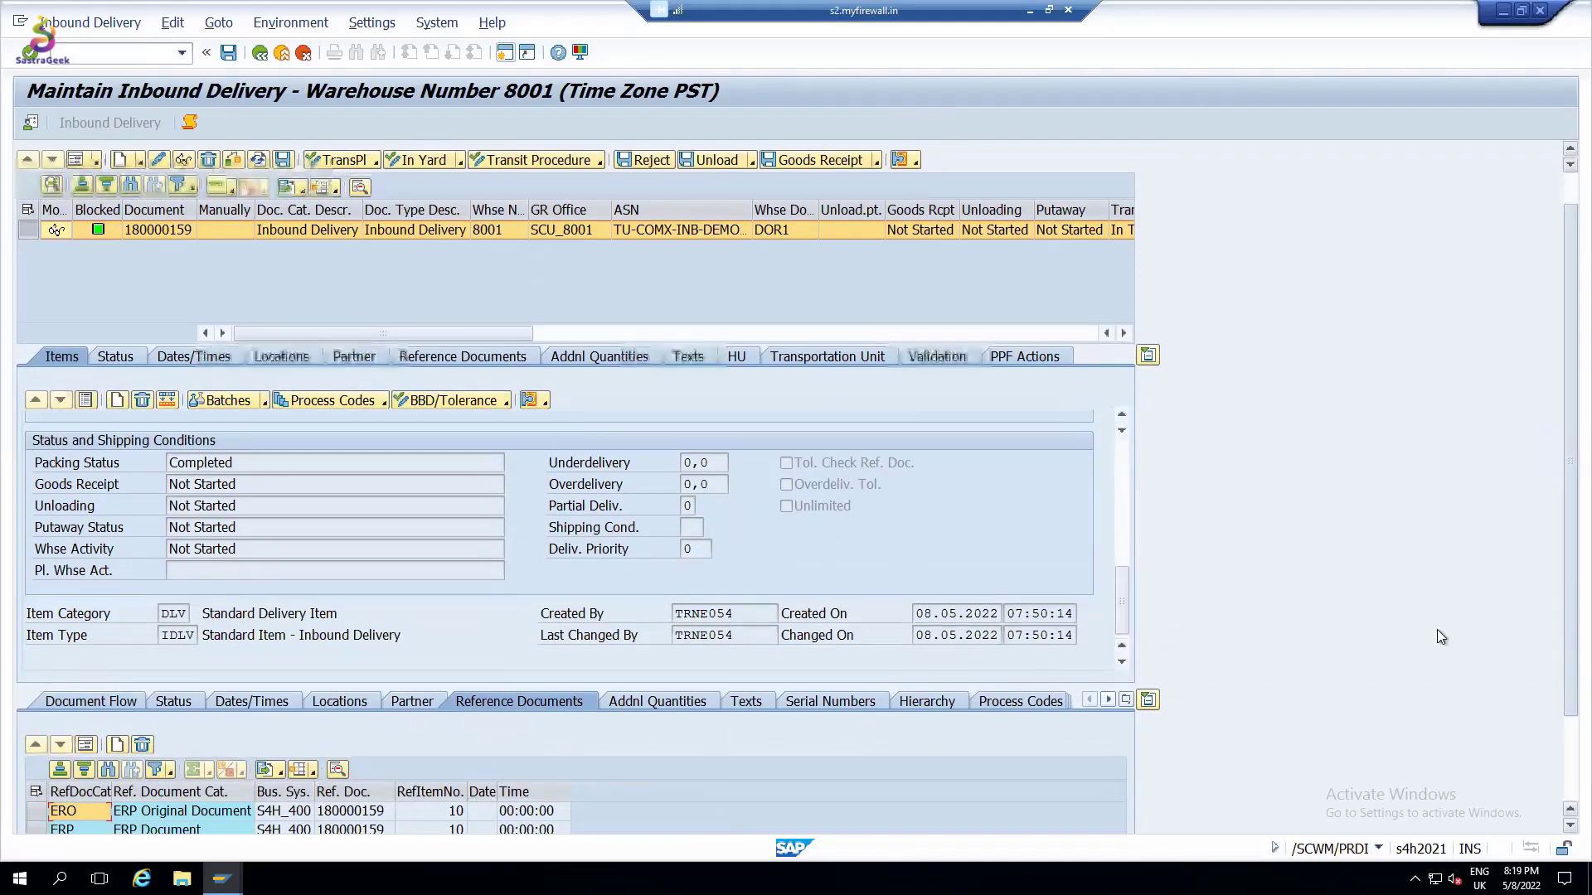
{"action": "left_click", "coordinate": [359, 734]}
{"action": "scroll", "coordinate": [903, 405], "scroll_direction": "up", "scroll_amount": 5}
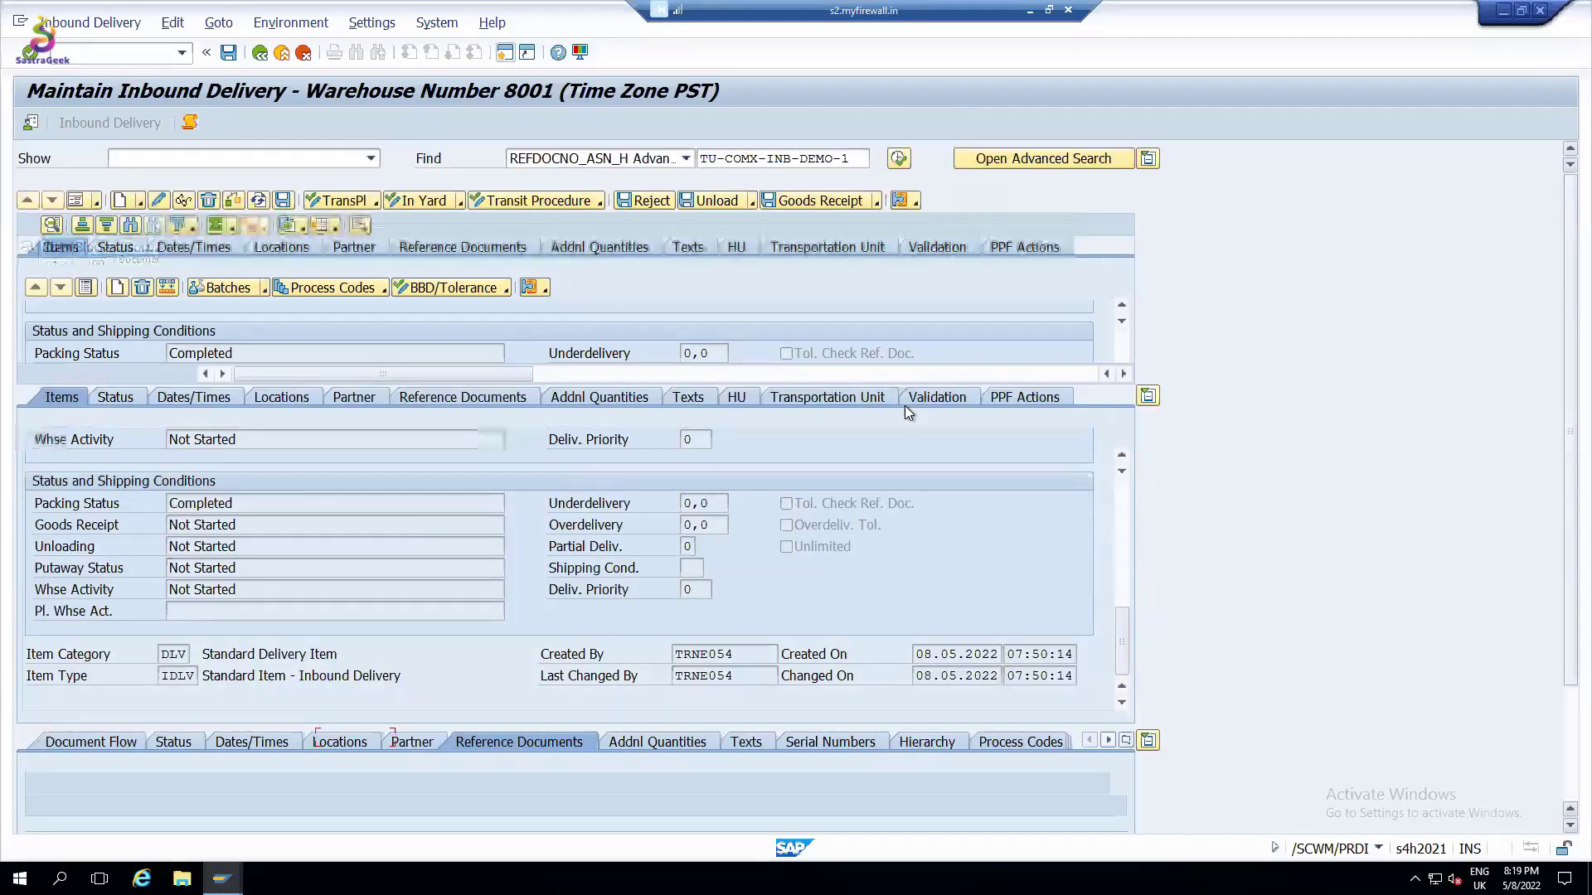
{"action": "left_click", "coordinate": [90, 23]}
{"action": "mouse_move", "coordinate": [202, 64]}
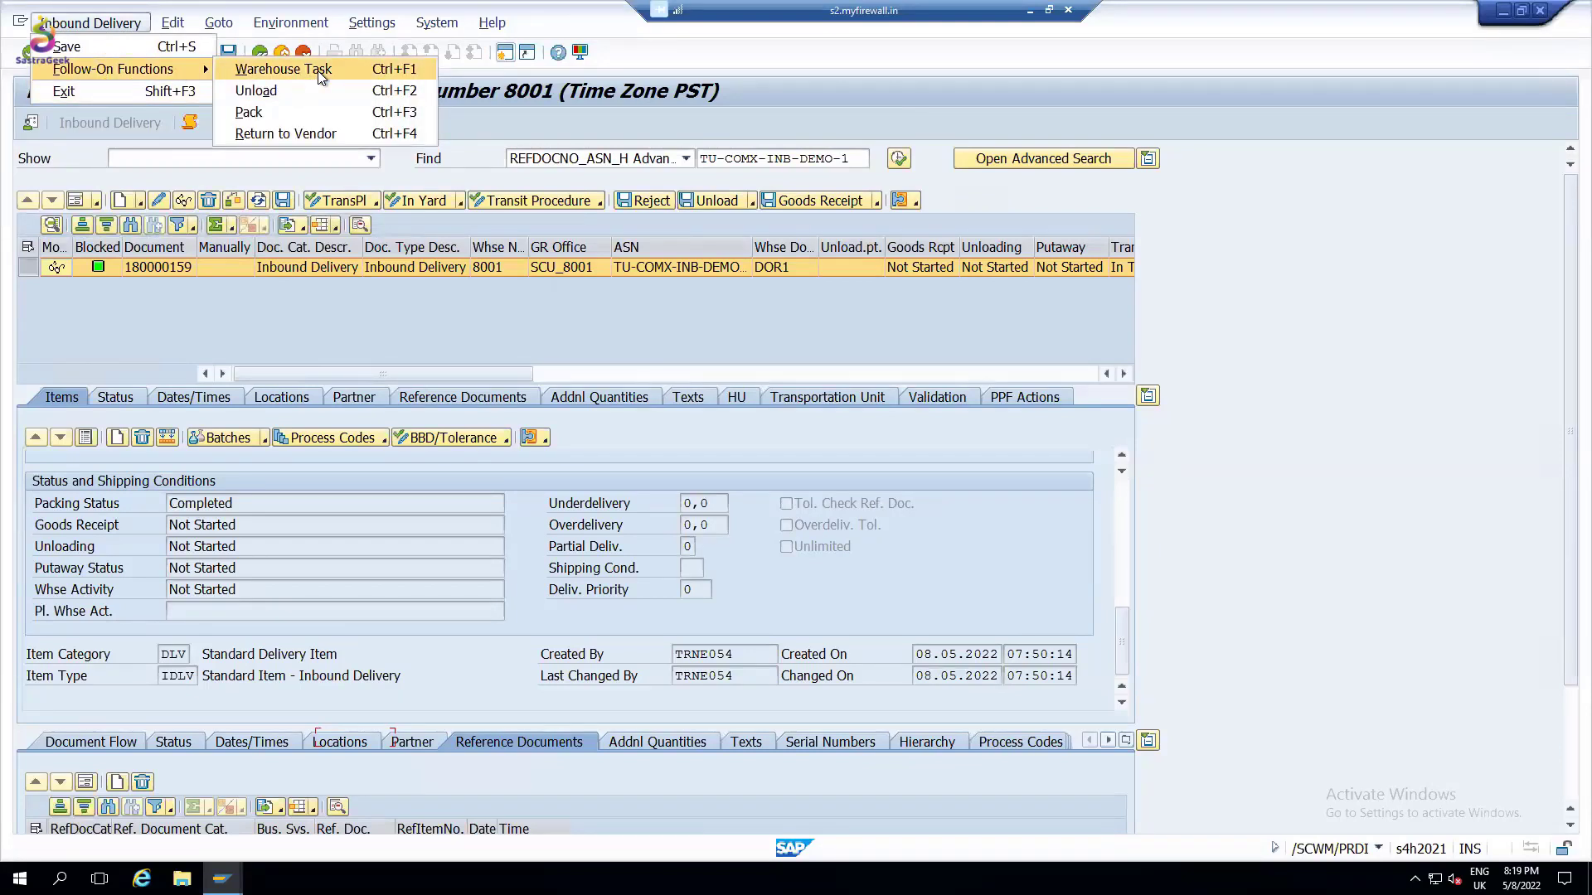
{"action": "left_click", "coordinate": [519, 222]}
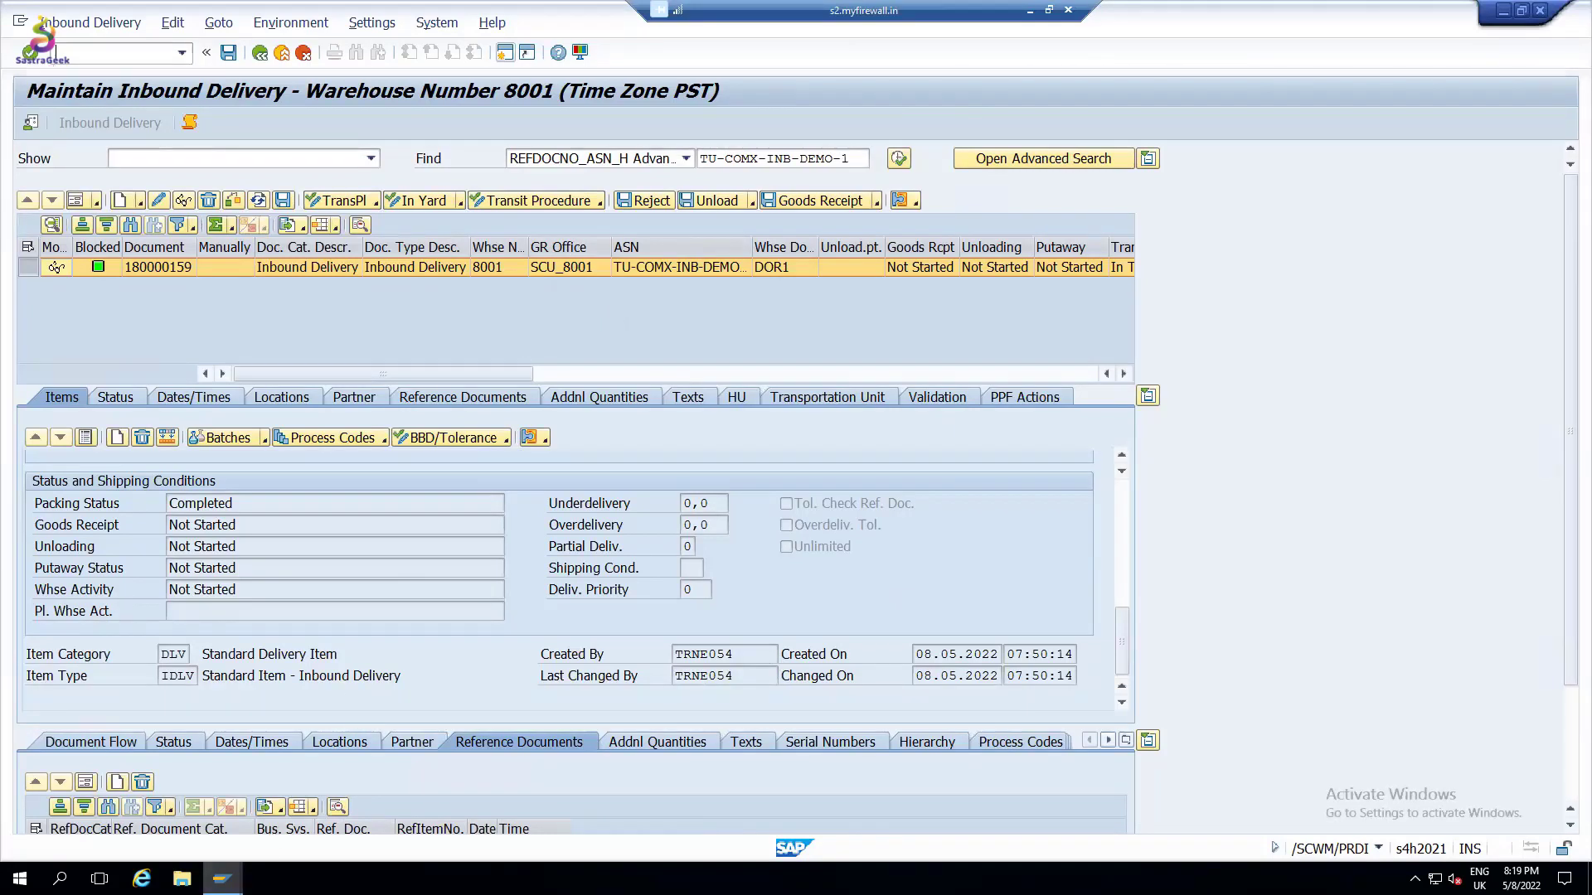
Switch to the warehouse management monitor and open the selection criteria for inbound delivery documents
{"action": "mouse_move", "coordinate": [221, 878]}
{"action": "left_click", "coordinate": [710, 829]}
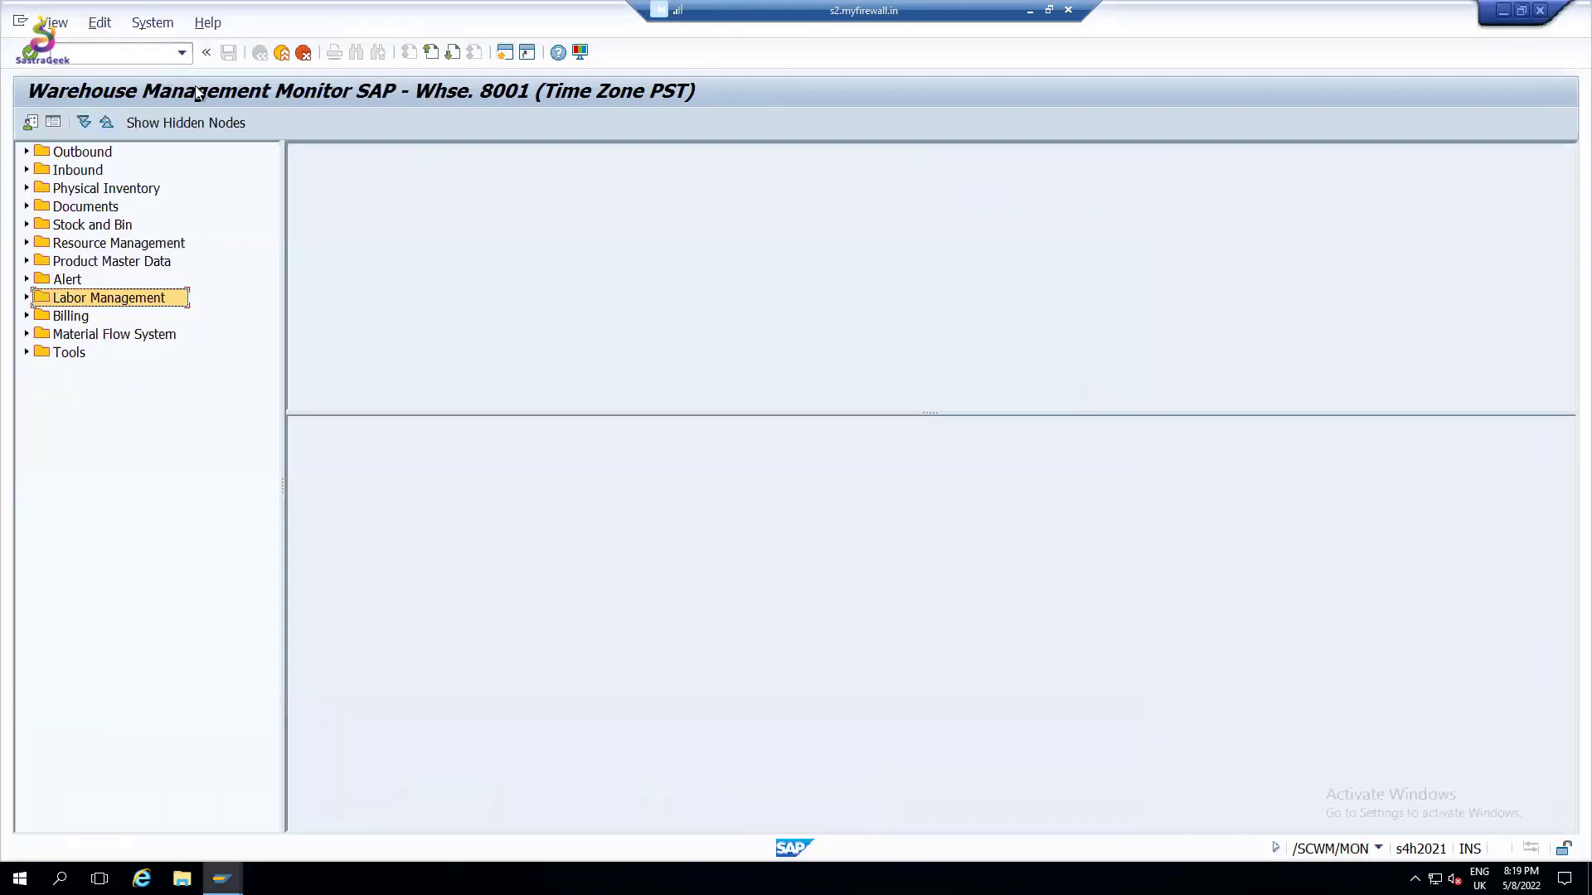
{"action": "left_click", "coordinate": [26, 170]}
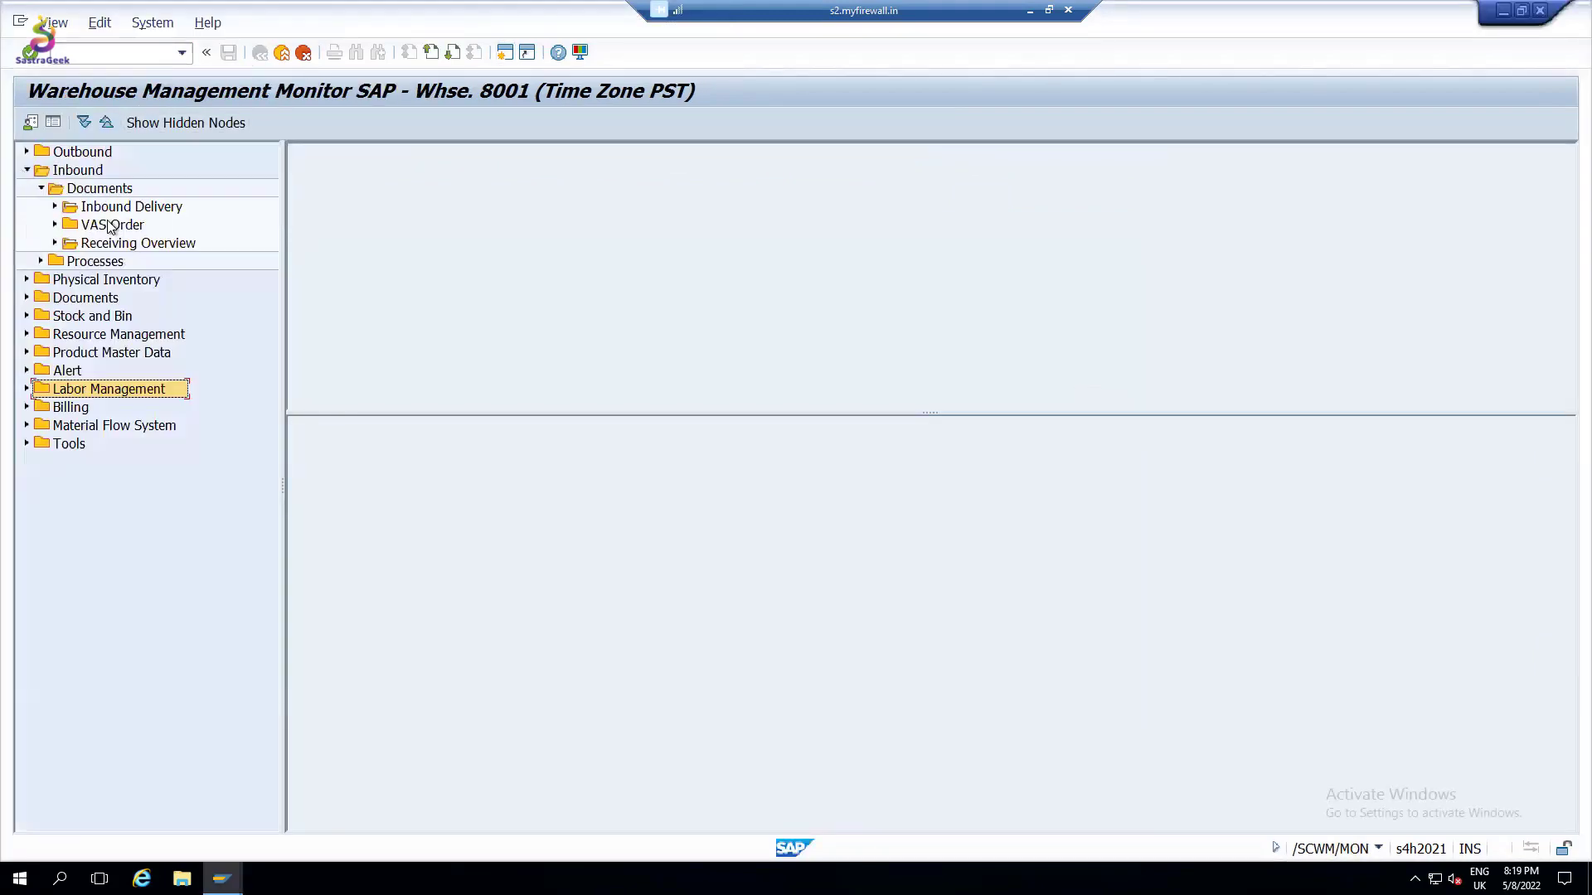
{"action": "double_click", "coordinate": [166, 209]}
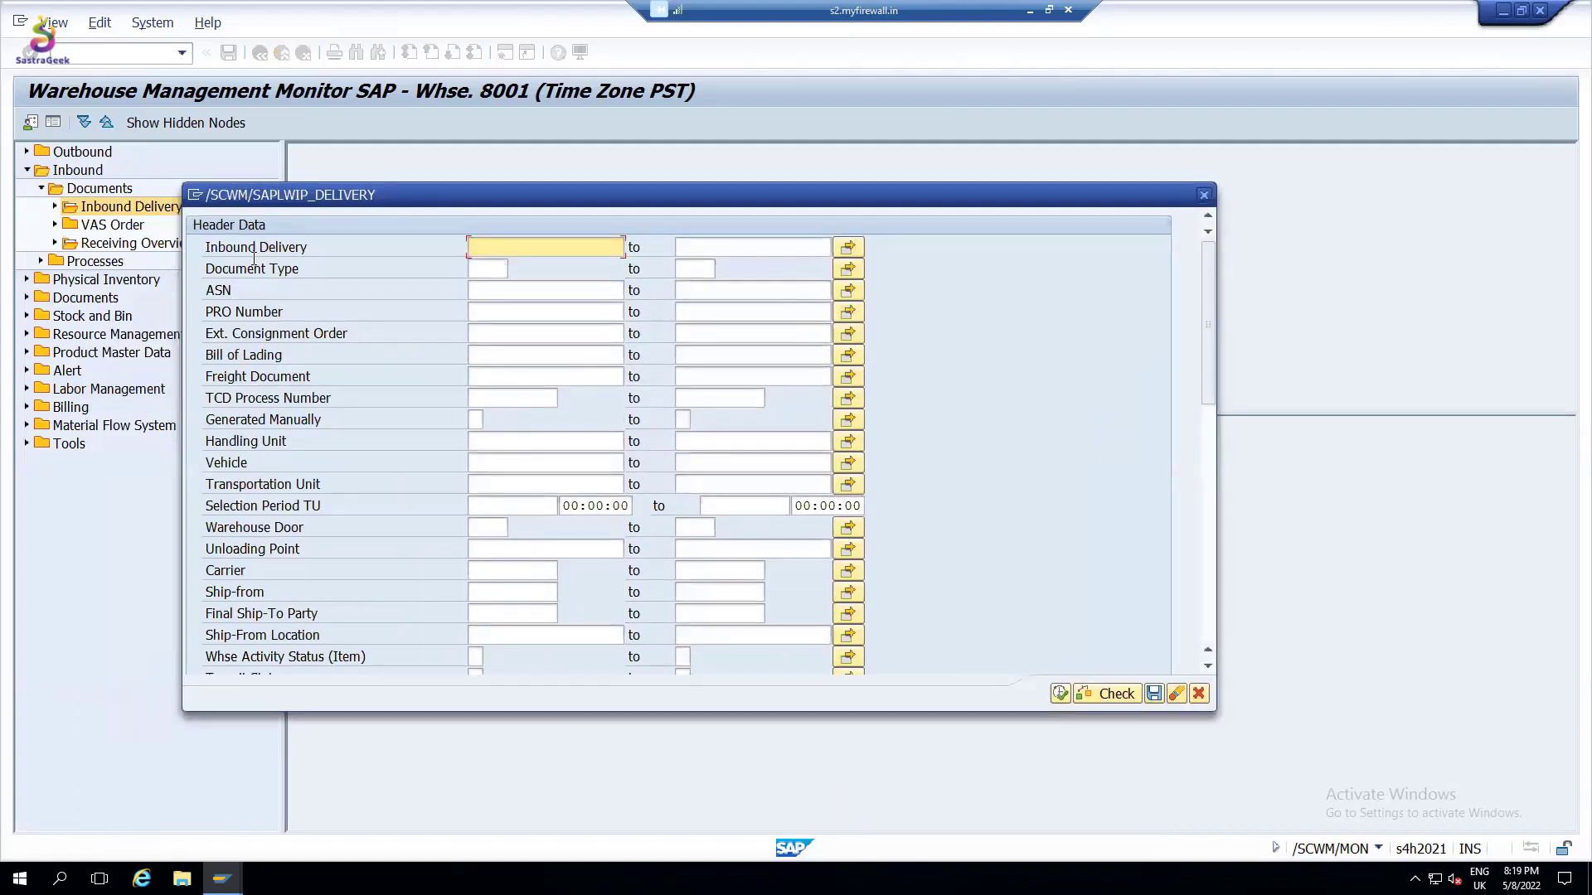
Search the monitor for inbound deliveries with ASN TU-COMX-INB-DEMO-1
{"action": "left_click", "coordinate": [269, 247]}
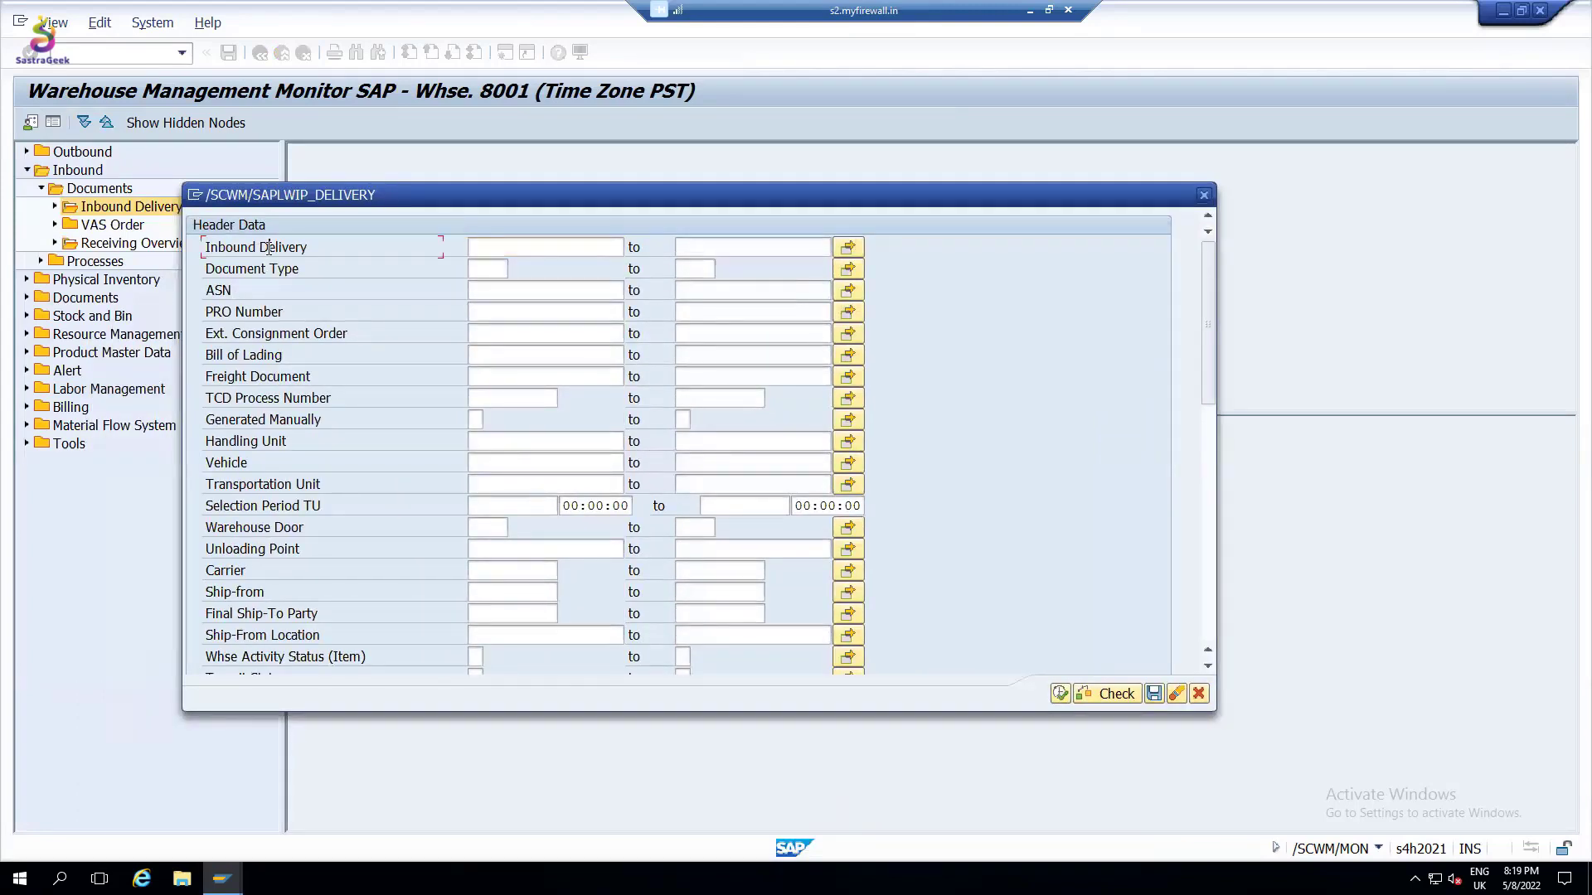
{"action": "left_click", "coordinate": [502, 269]}
{"action": "left_click", "coordinate": [529, 285]}
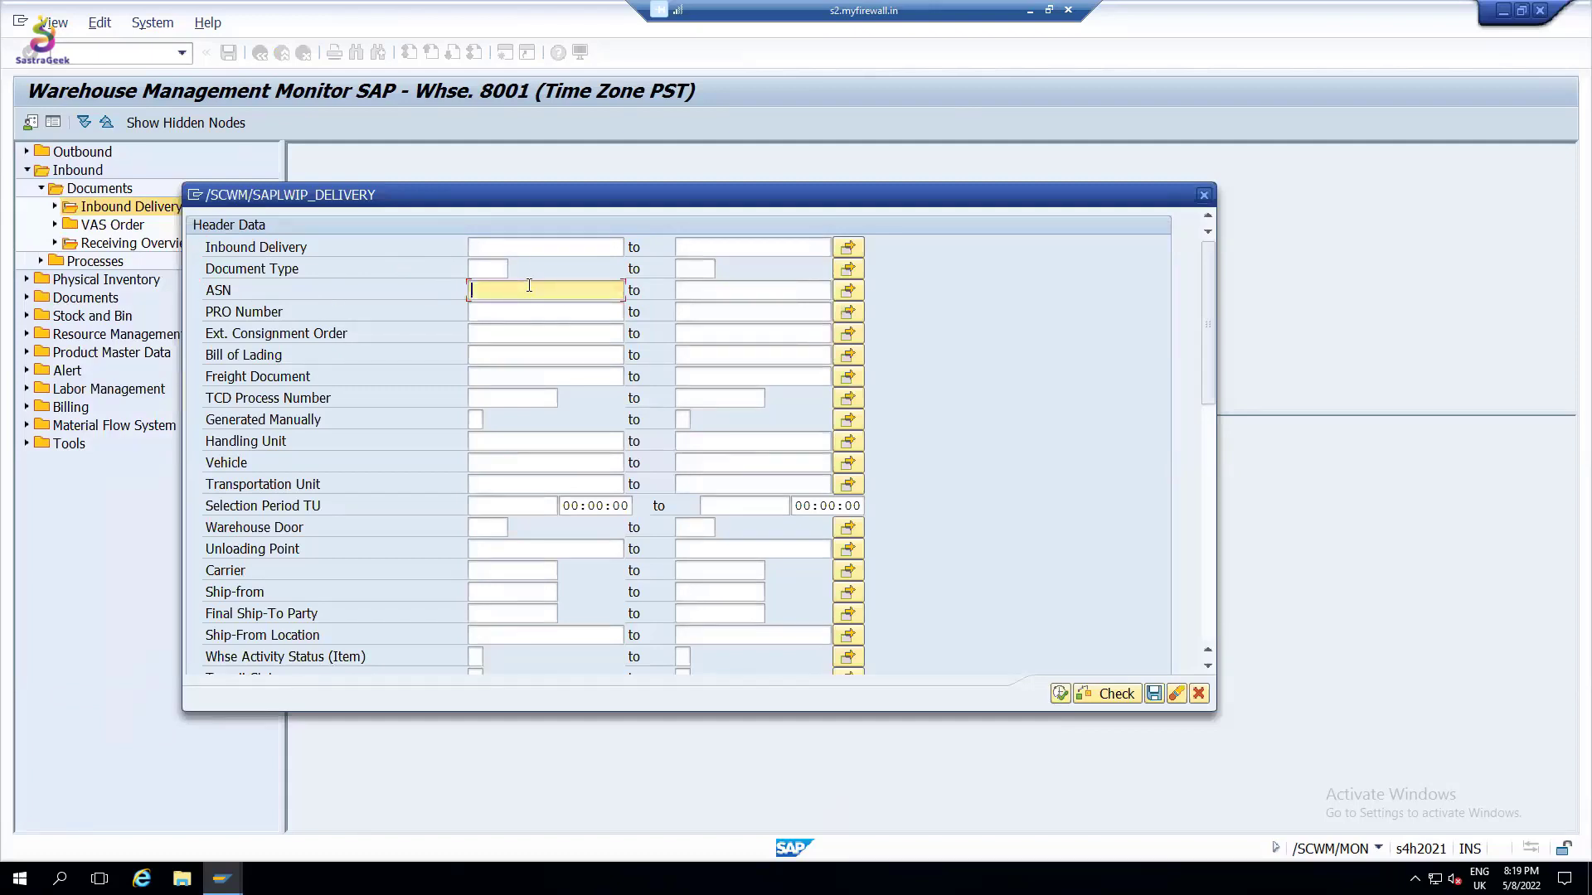
{"action": "type", "text": "TU-COMX-INB-DEMO-1"}
{"action": "left_click", "coordinate": [1061, 694]}
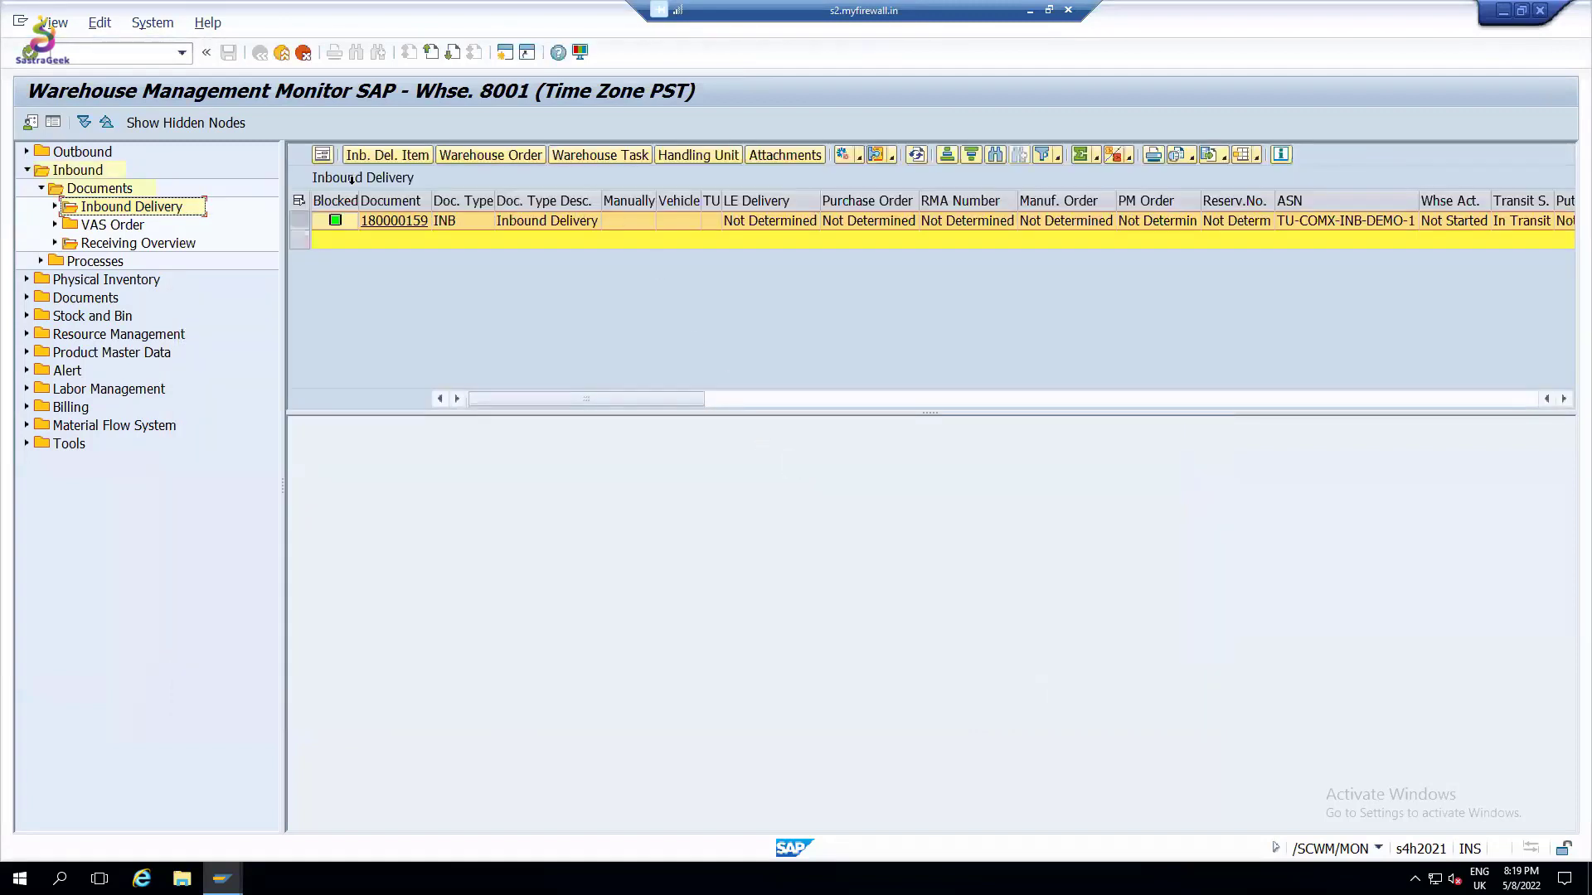
Apply the /INB-LAY layout to the inbound delivery list and check the putaway, goods receipt and unloading columns
{"action": "left_click", "coordinate": [1257, 161]}
{"action": "left_click", "coordinate": [1318, 177]}
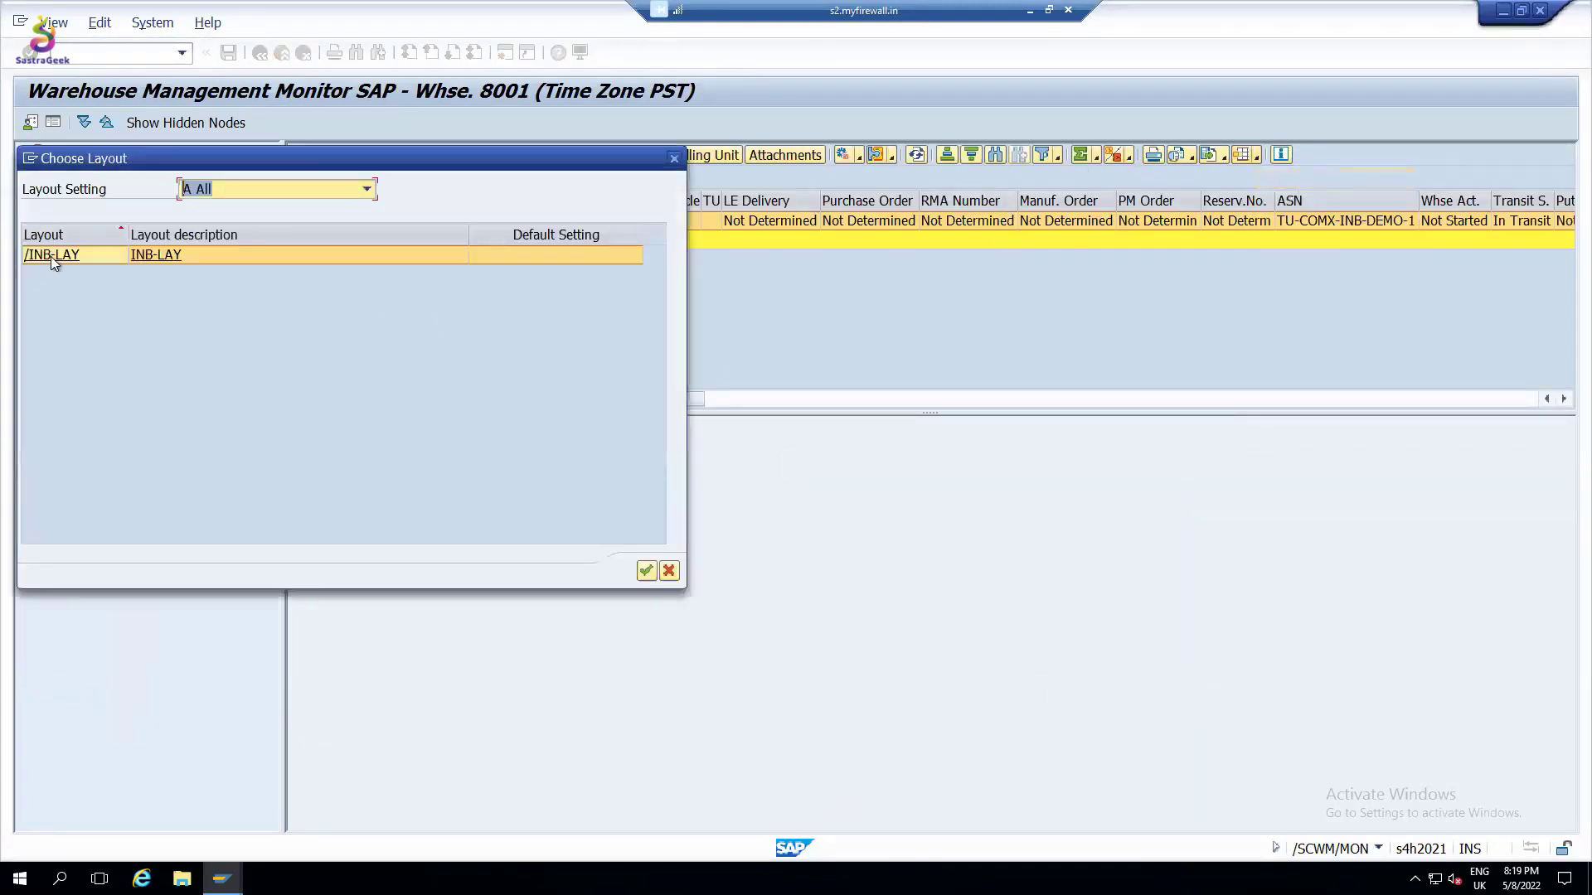
{"action": "left_click", "coordinate": [52, 257]}
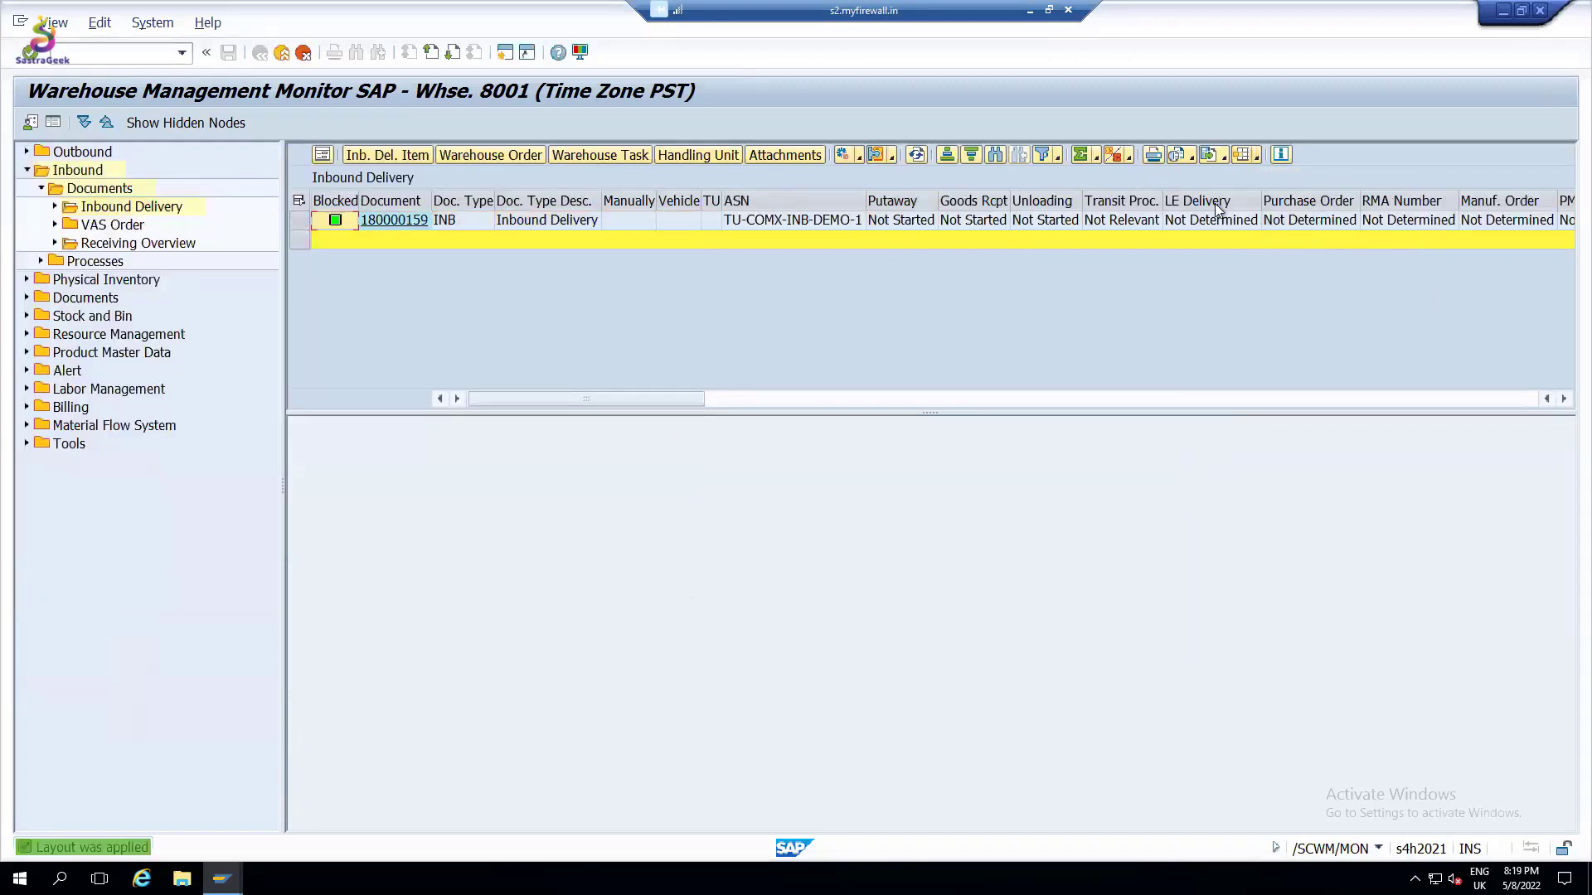
{"action": "left_click_drag", "start_coordinate": [1043, 200], "coordinate": [897, 197]}
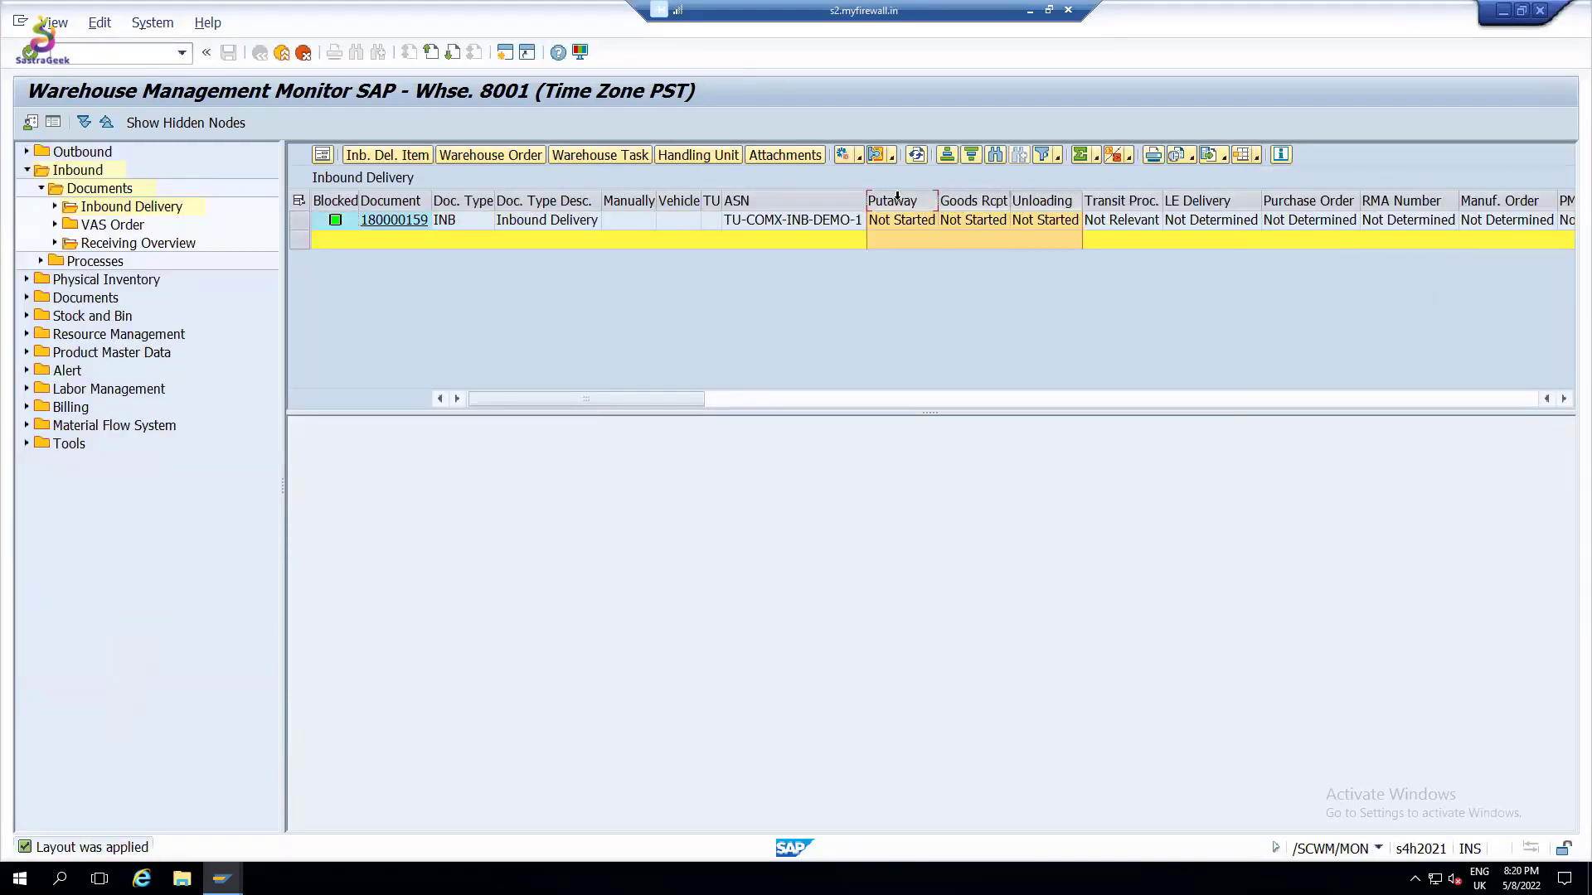
Show the items of the found inbound delivery and apply the /INB-ITEM layout to the item list
{"action": "left_click", "coordinate": [297, 220]}
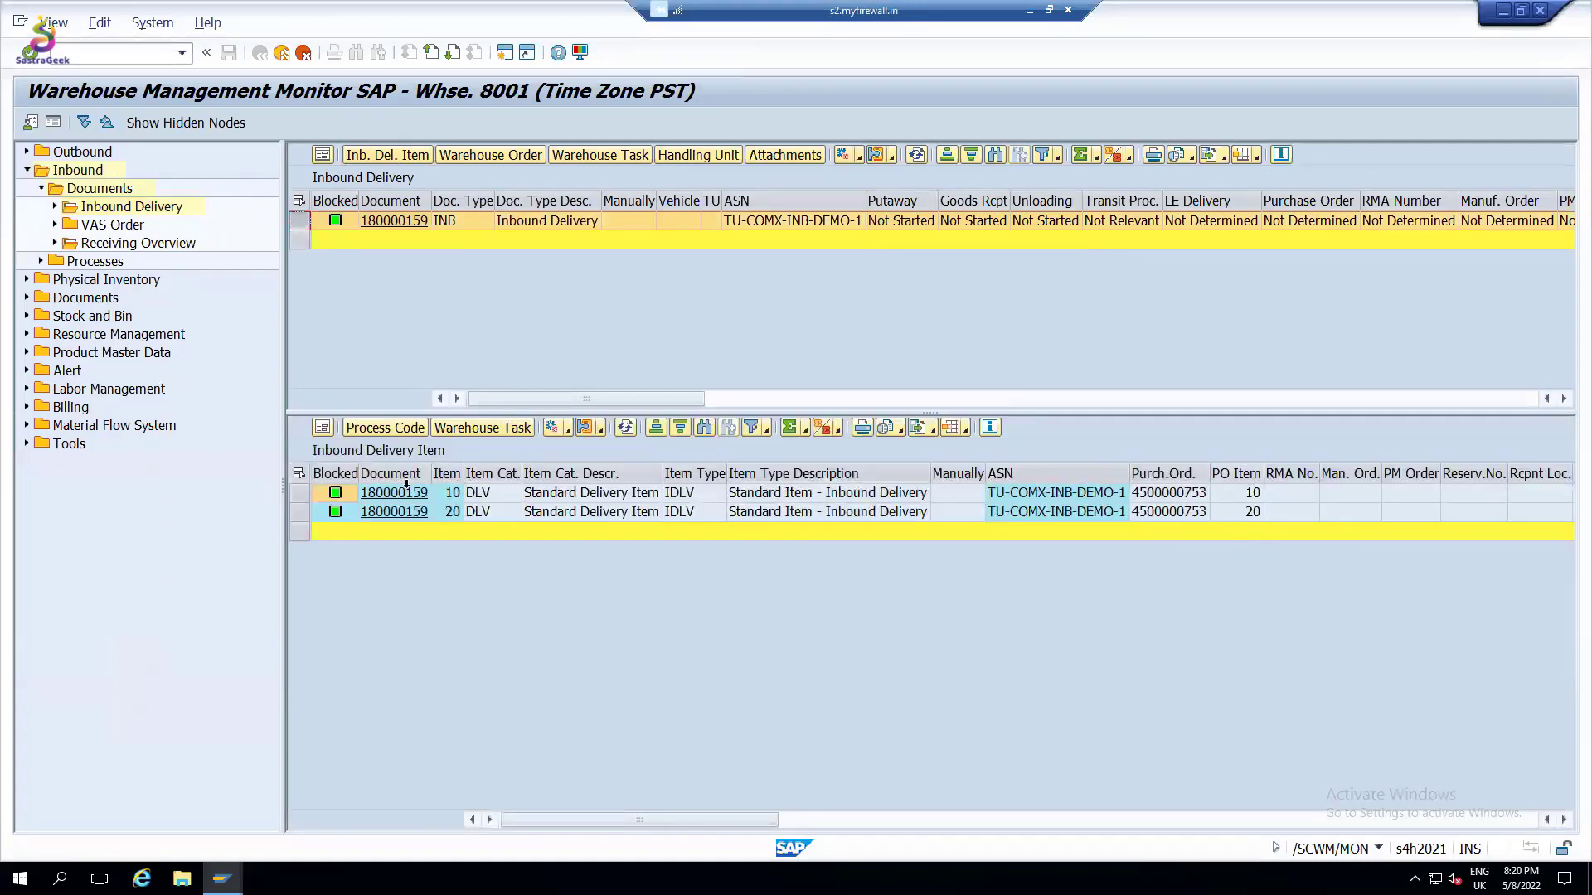
{"action": "left_click", "coordinate": [298, 473]}
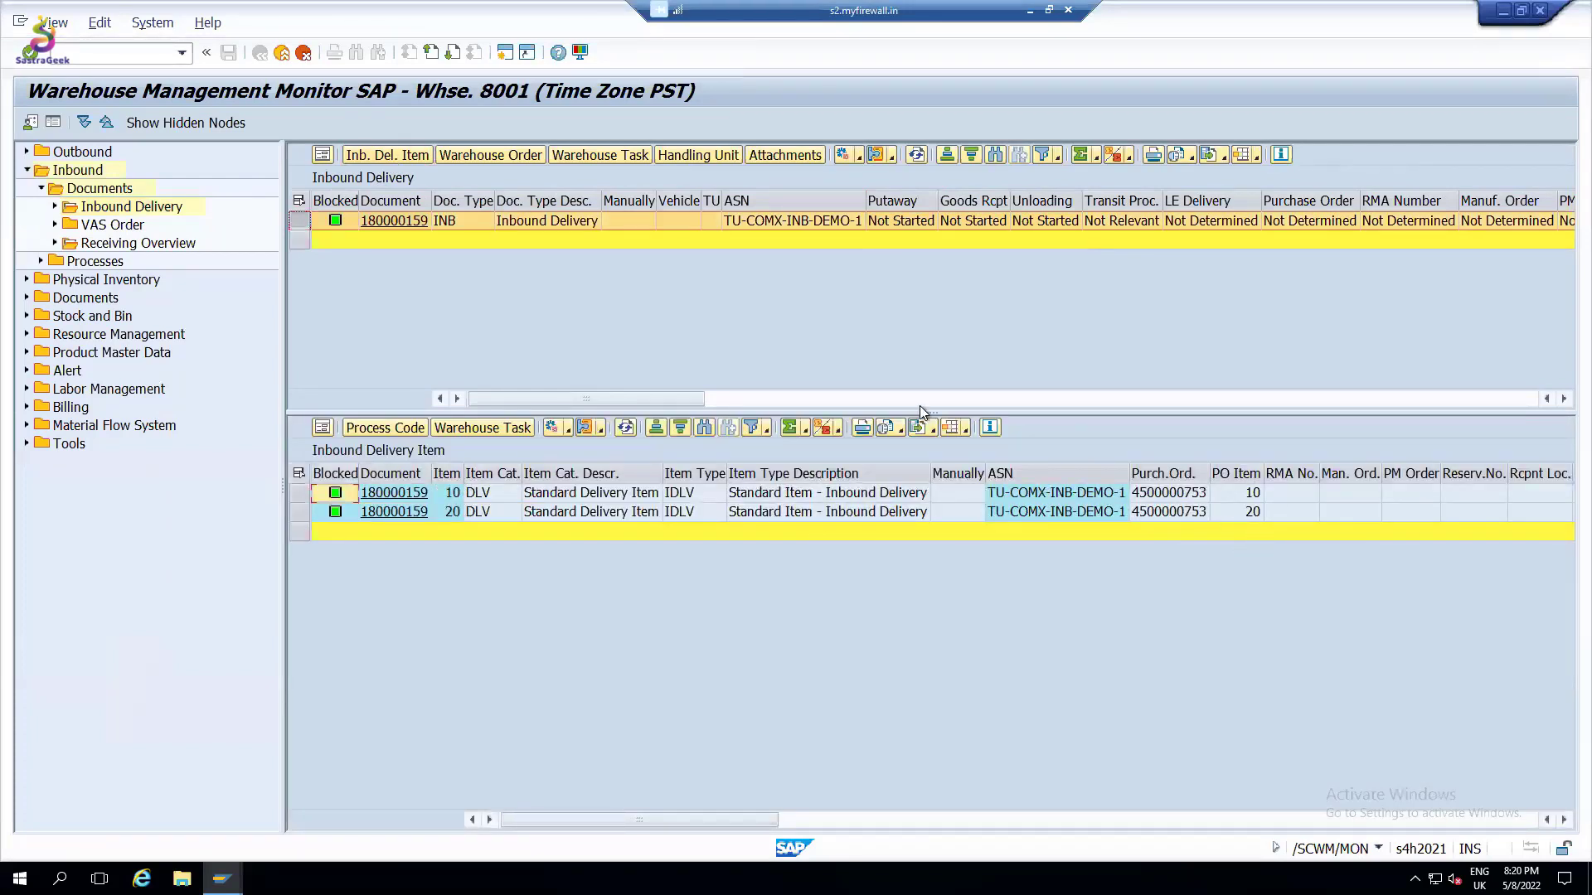
{"action": "left_click", "coordinate": [1003, 452]}
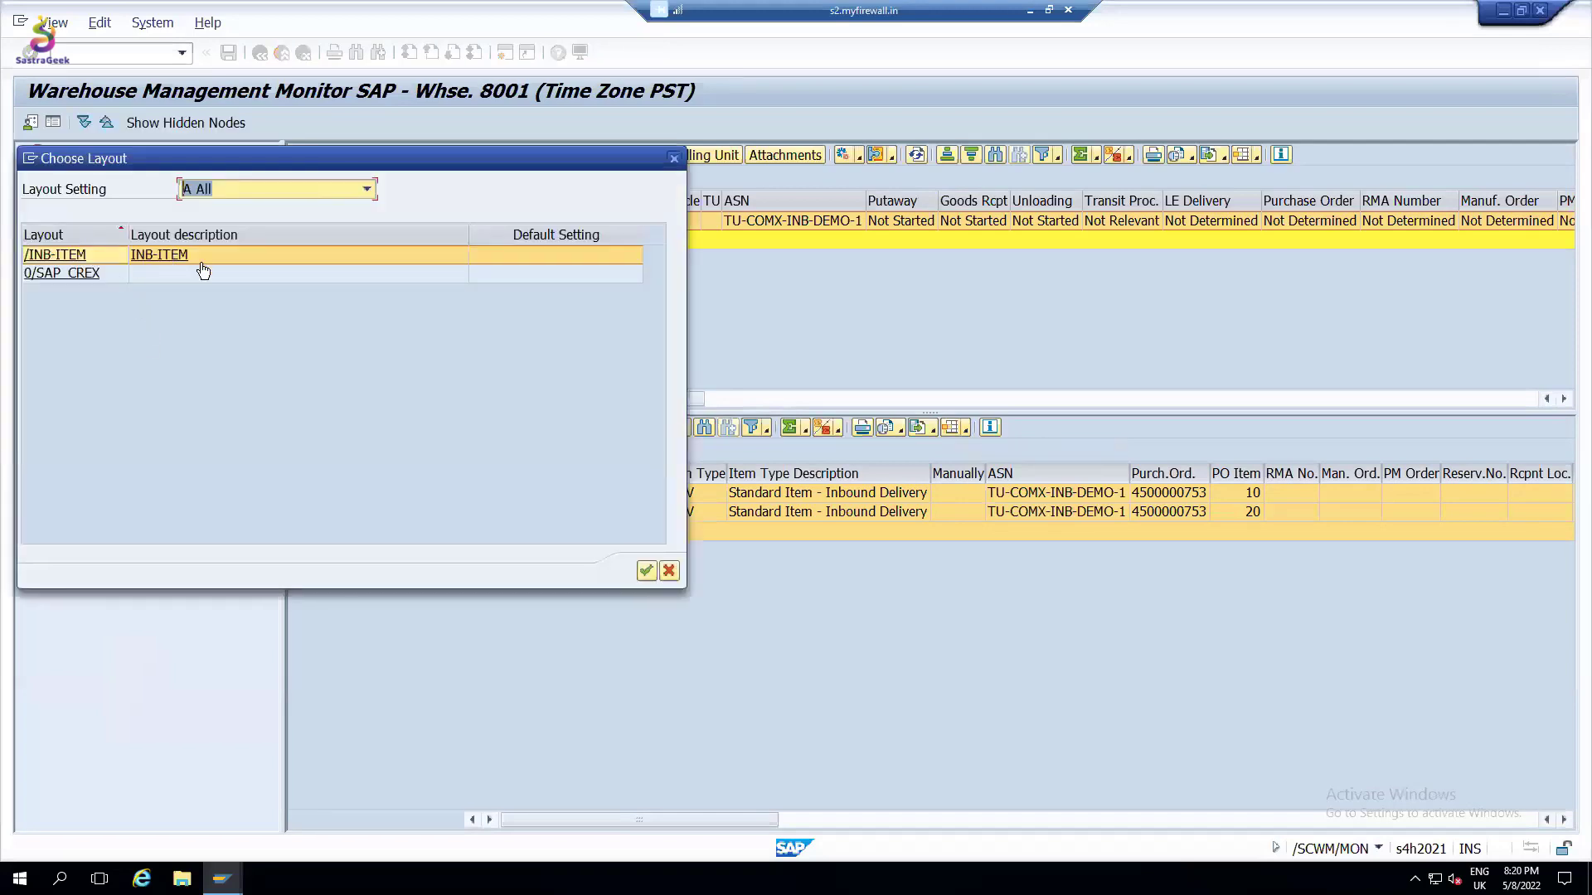
{"action": "left_click", "coordinate": [203, 271]}
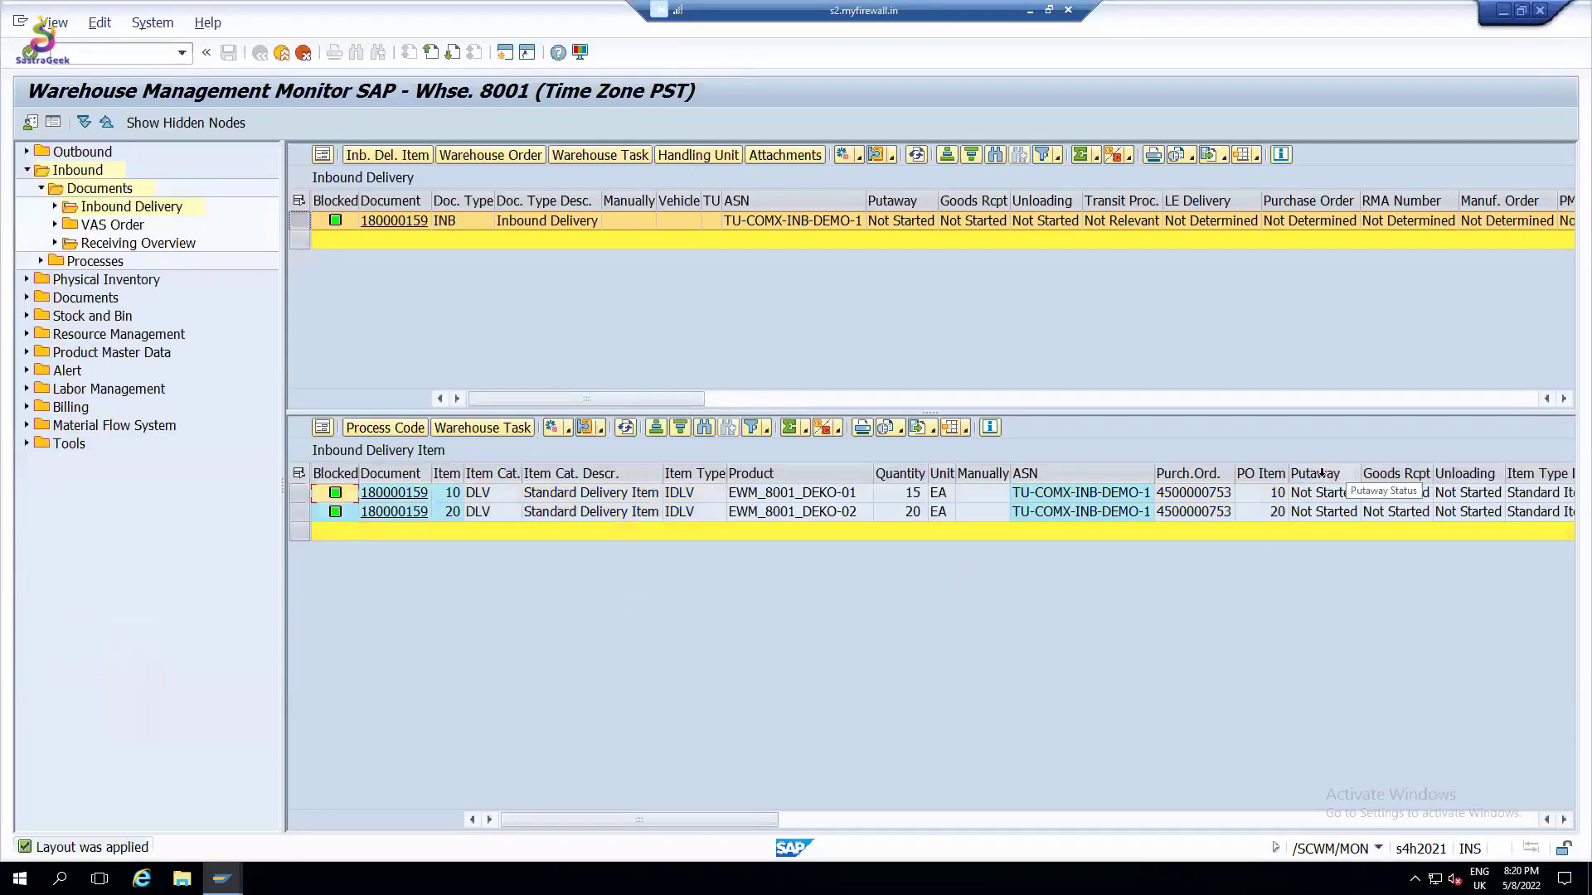
Examine the items' status, quantity and purchase order columns, and display the delivery's warehouse tasks
{"action": "left_click_drag", "start_coordinate": [1322, 473], "coordinate": [1467, 474]}
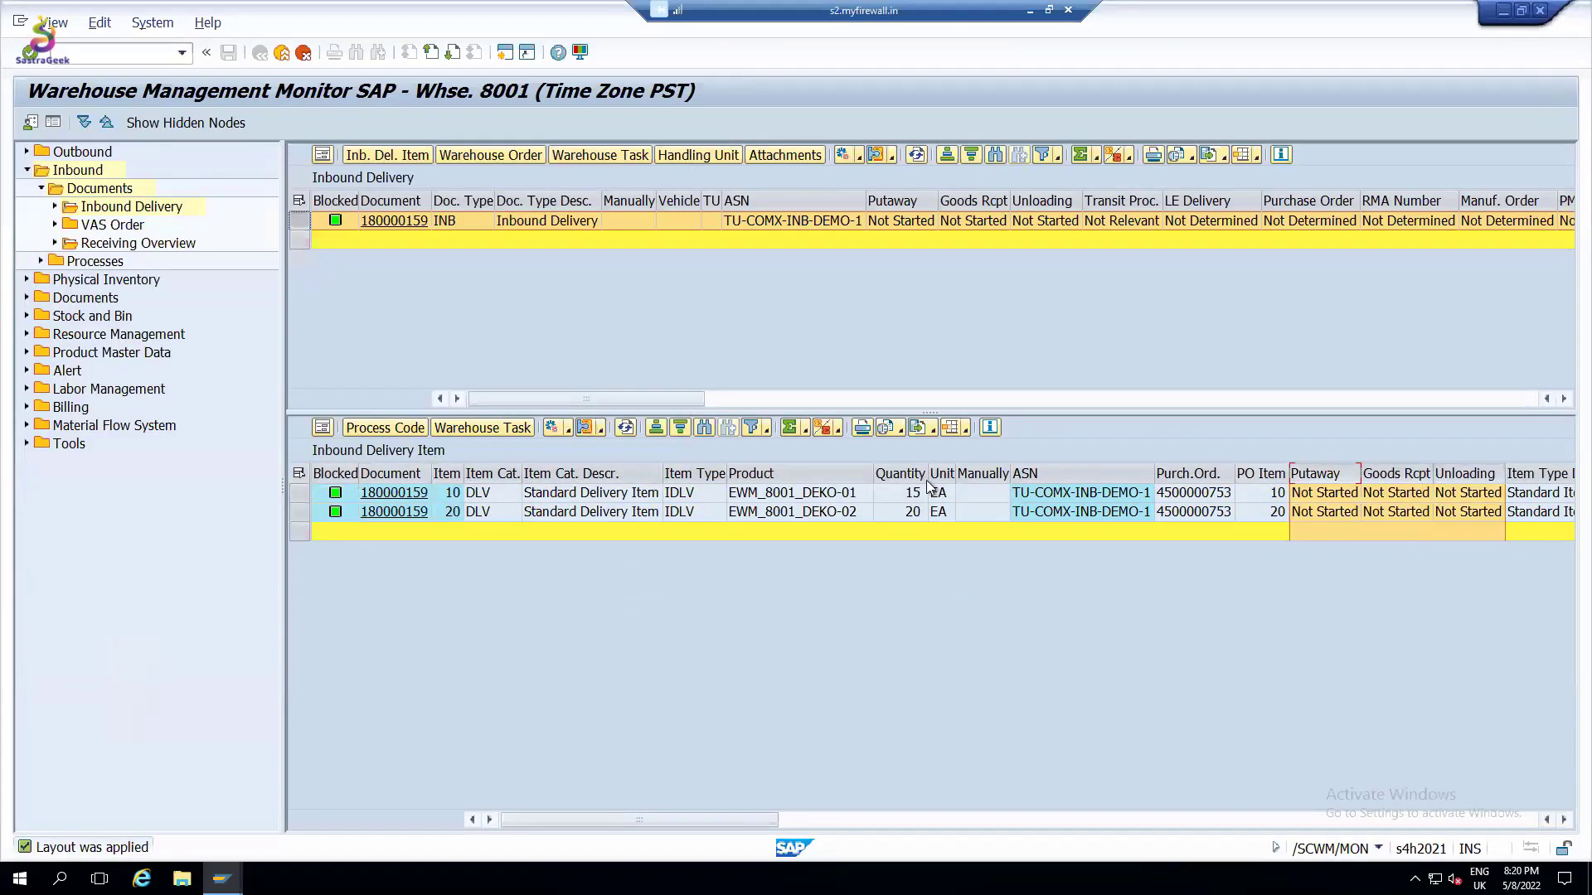
{"action": "left_click_drag", "start_coordinate": [927, 474], "coordinate": [925, 474]}
{"action": "left_click", "coordinate": [1192, 473]}
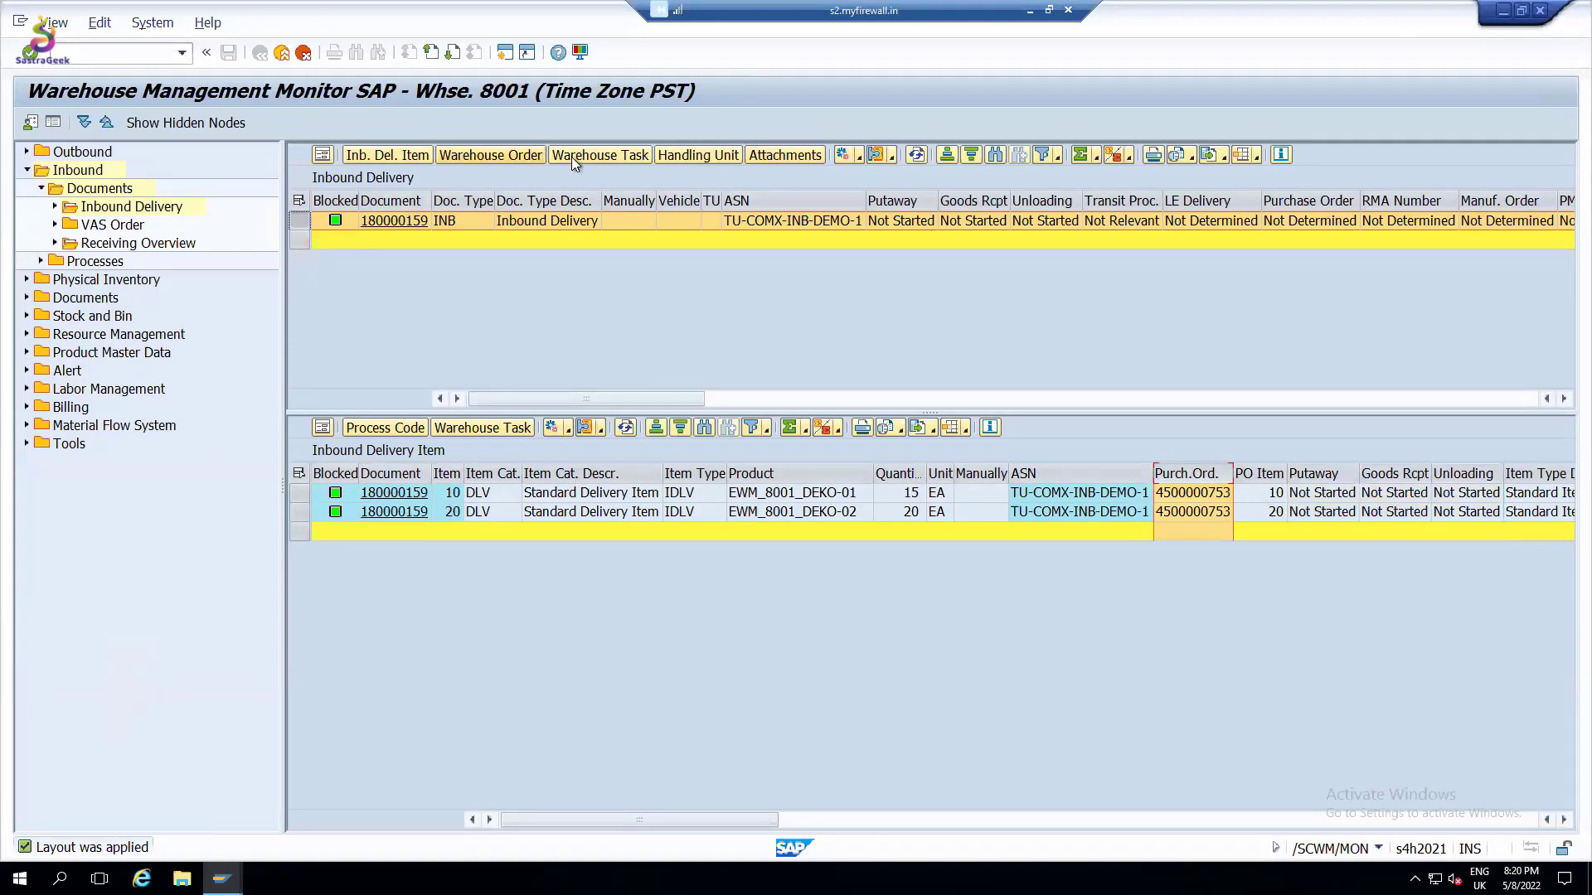
{"action": "left_click", "coordinate": [612, 156]}
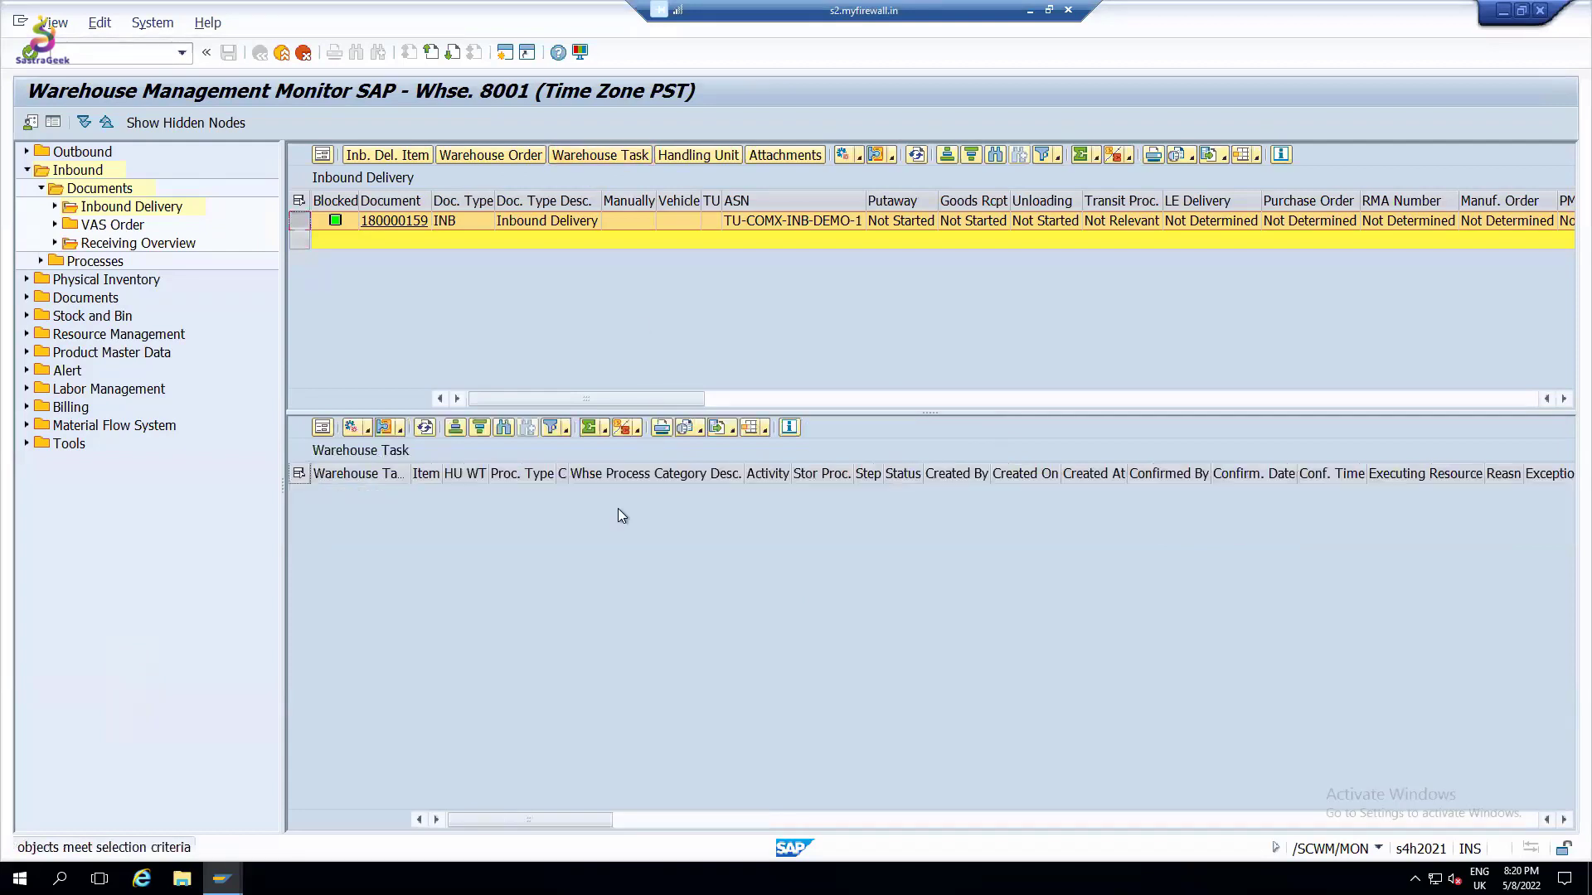
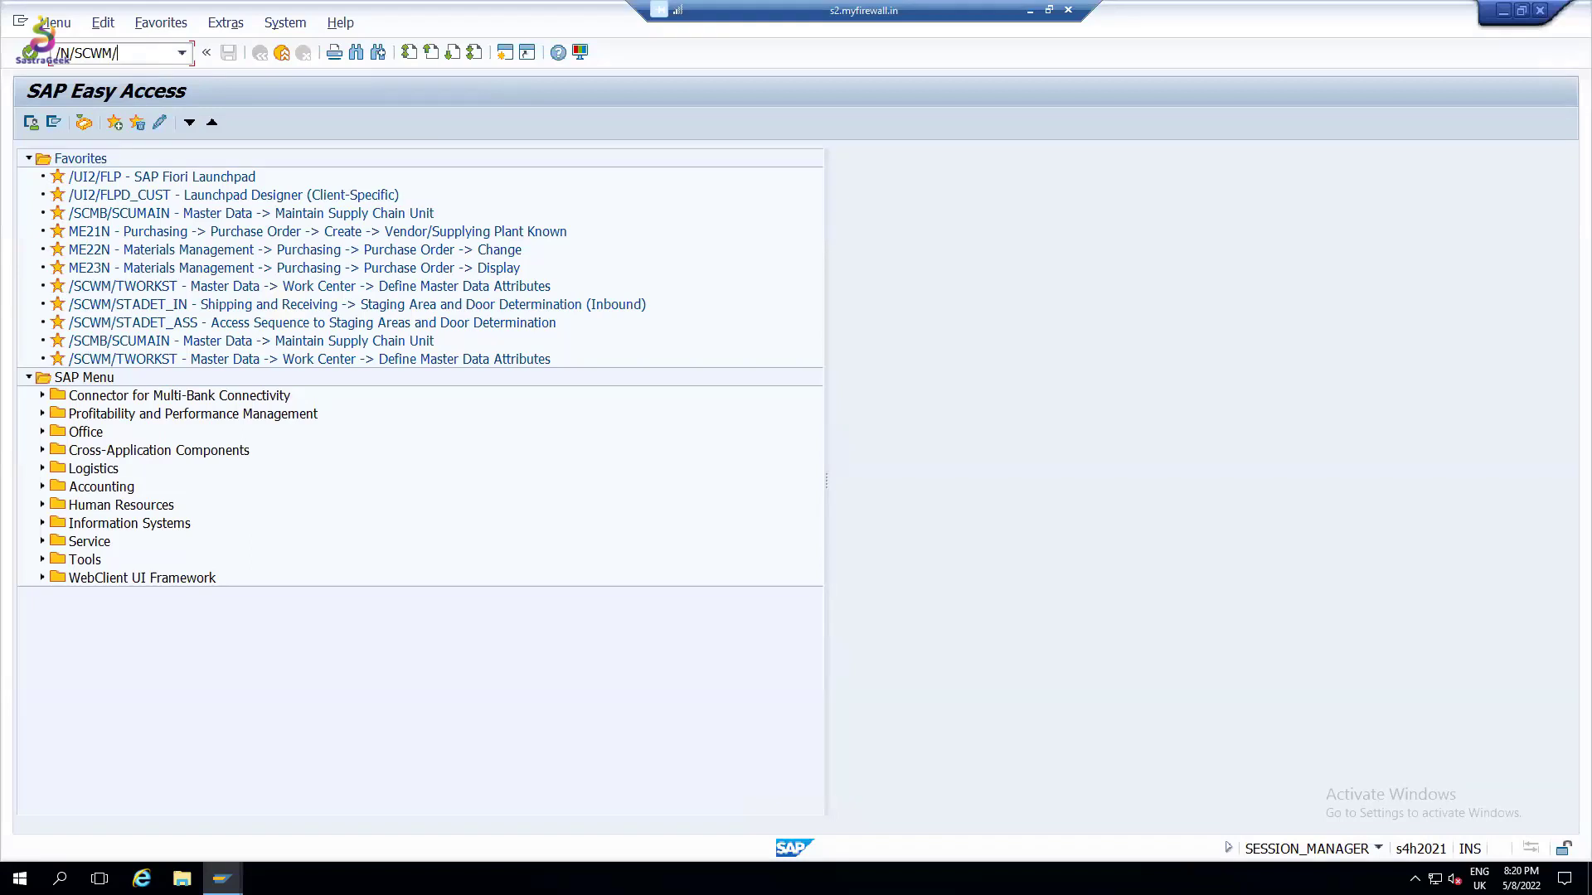
Open transaction /SCWM/TU and start a new transportation unit with means of transport MTR_8001
{"action": "type", "text": "TU"}
{"action": "key", "text": "Return"}
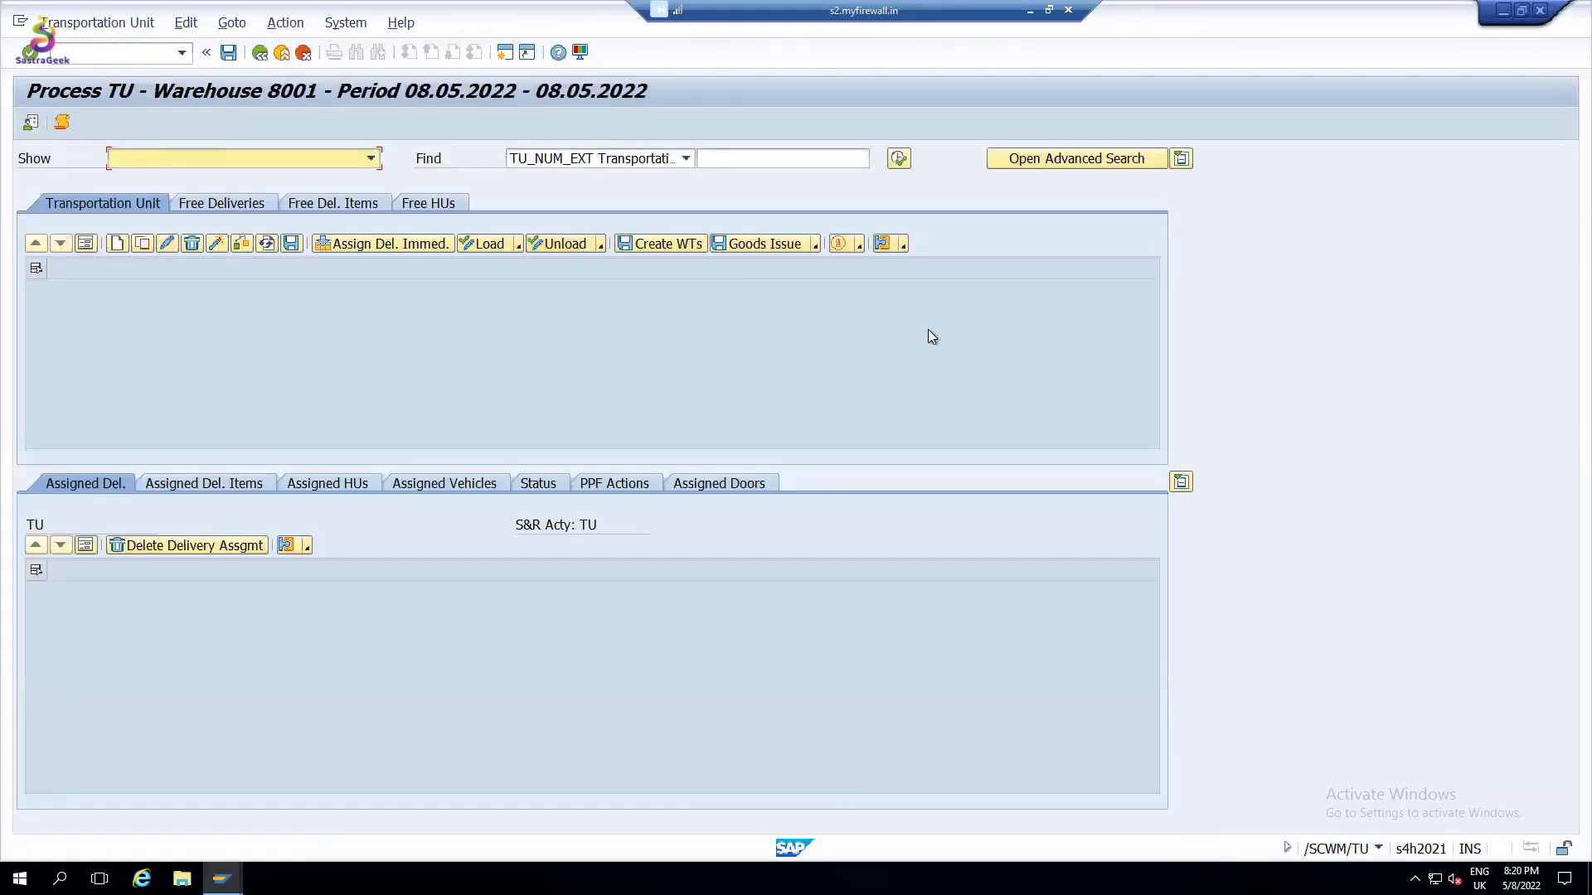
{"action": "left_click", "coordinate": [118, 244]}
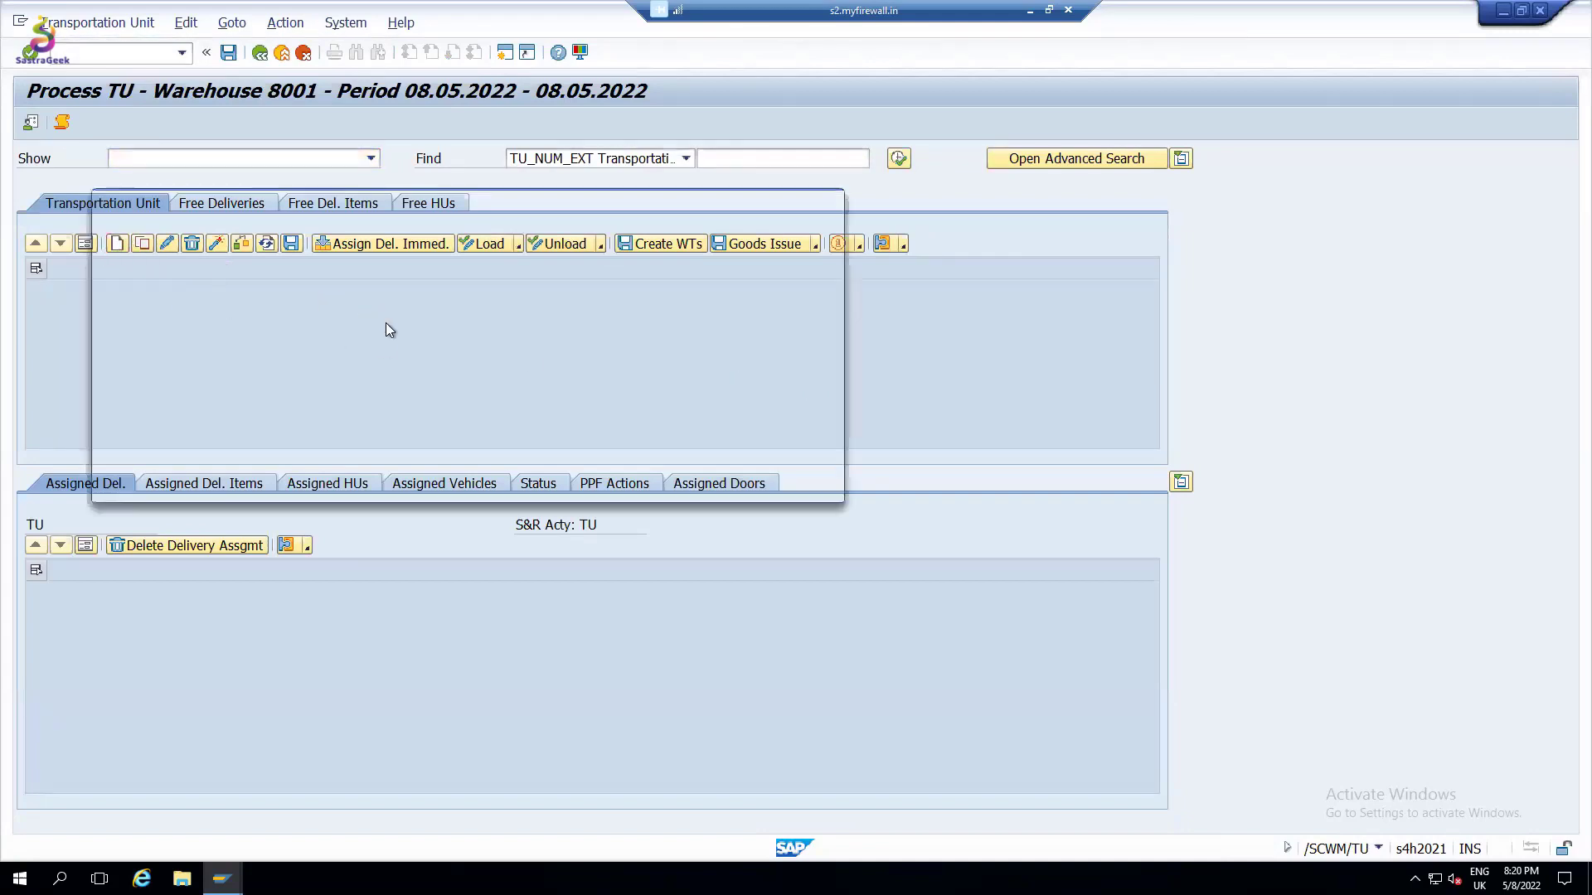
{"action": "left_click", "coordinate": [330, 298]}
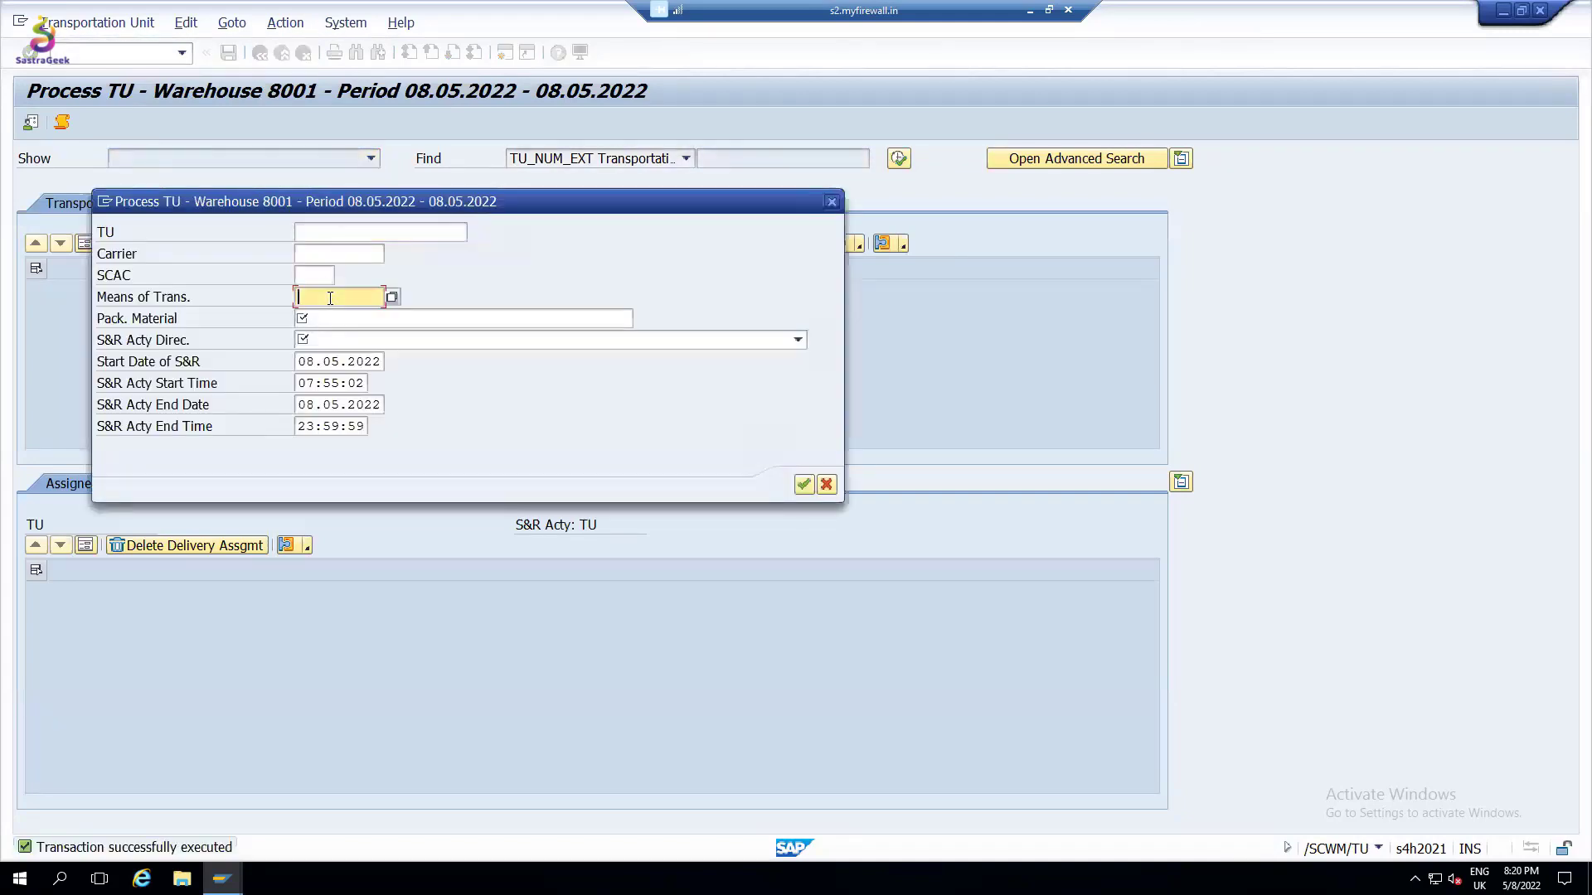
{"action": "left_click", "coordinate": [391, 295]}
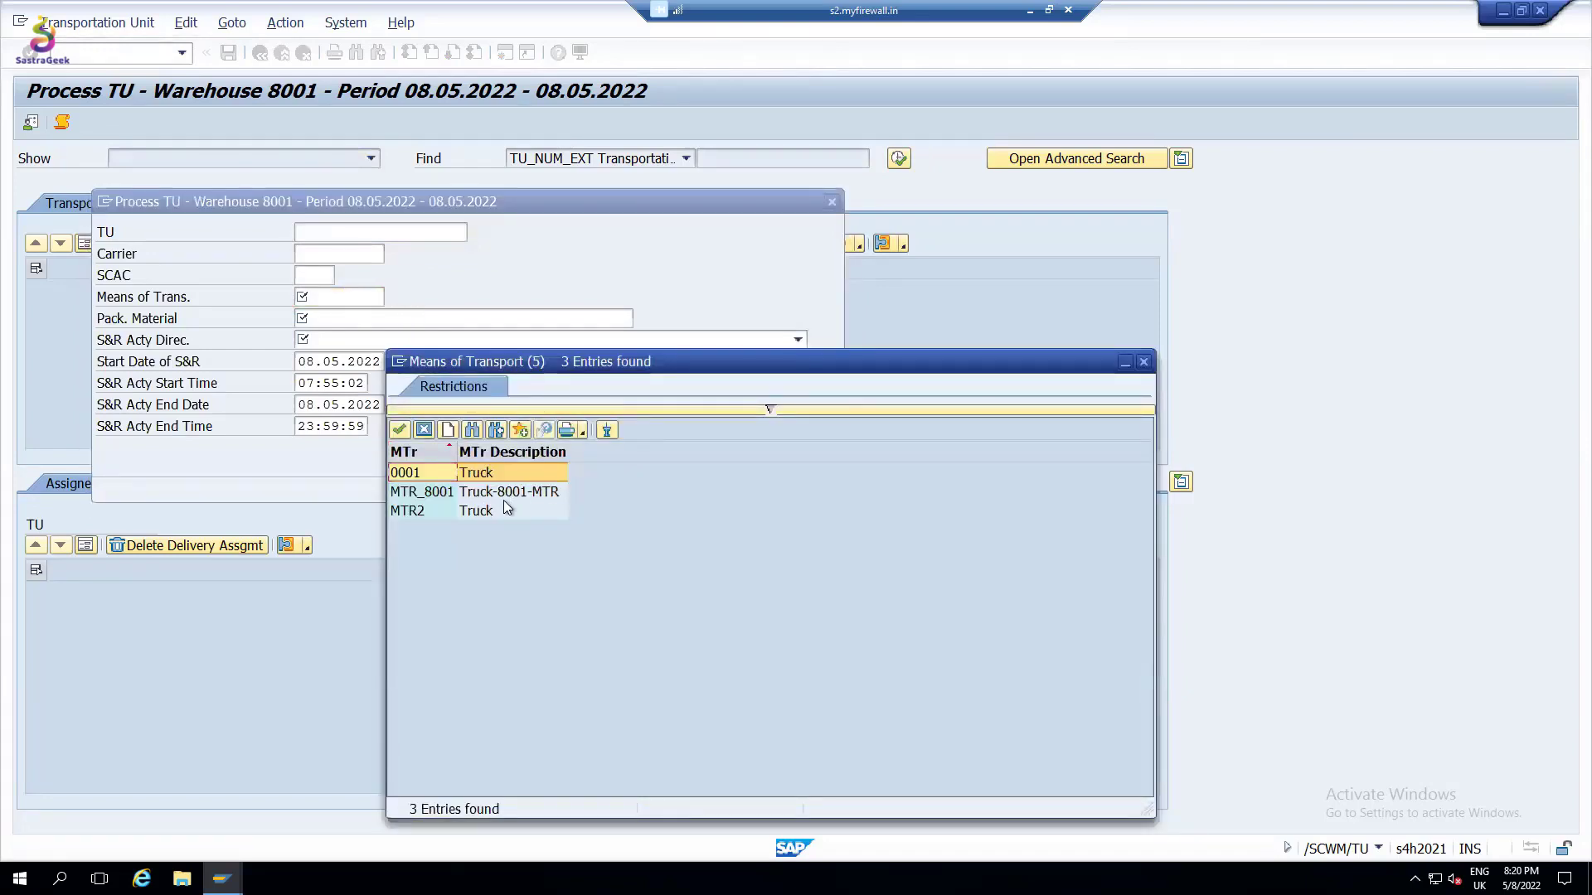
{"action": "double_click", "coordinate": [526, 492]}
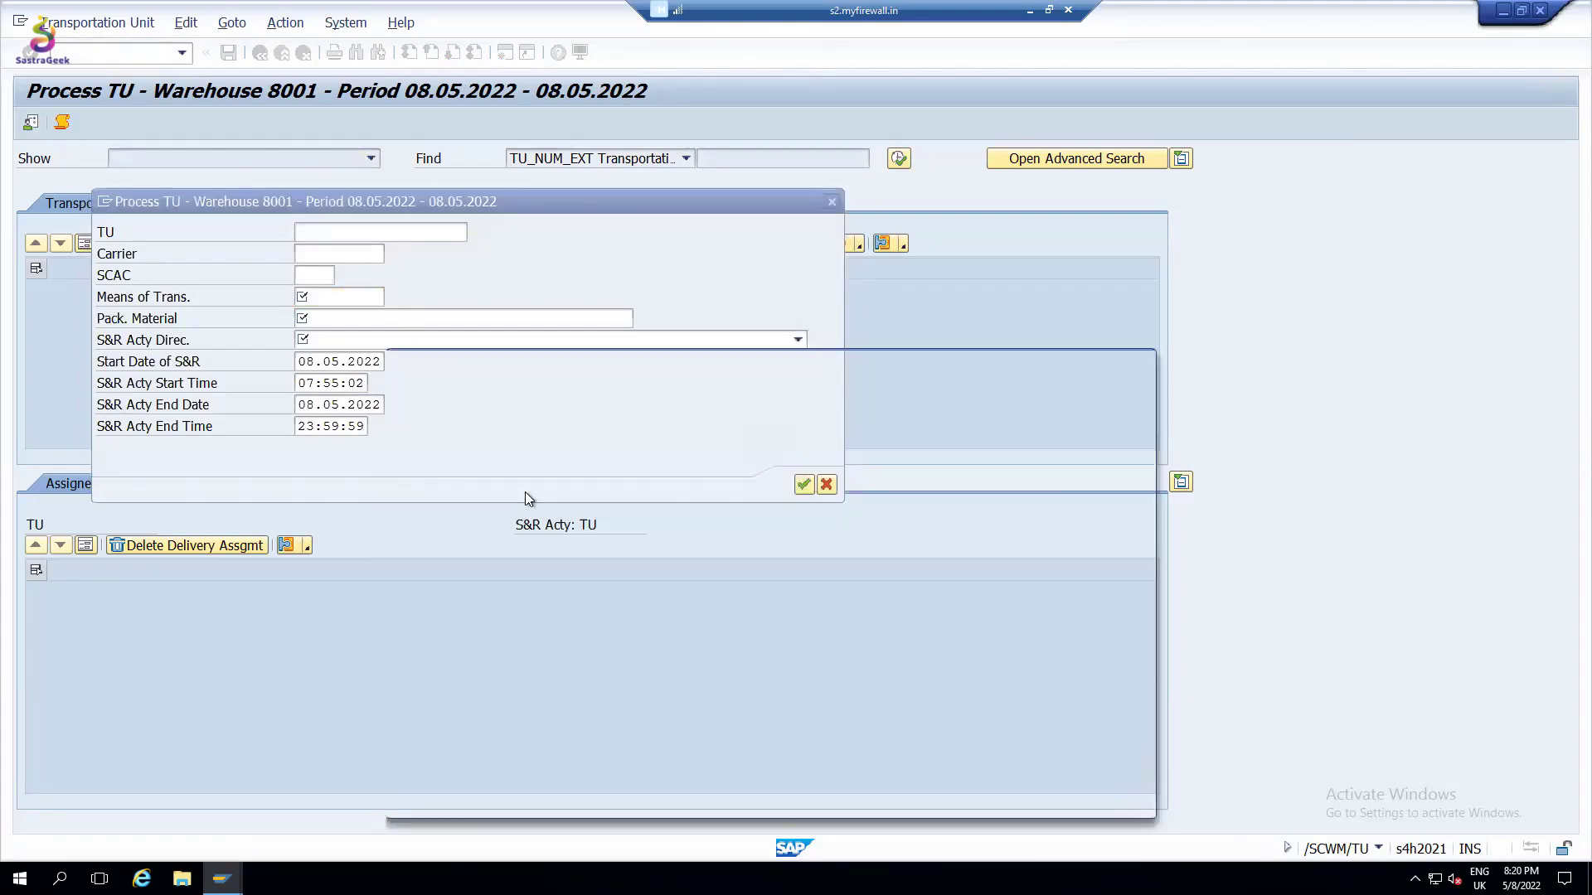
Create the transportation unit with packaging material EWM_TU_GEN_PACK and S&R activity direction 1 Inbound
{"action": "left_click", "coordinate": [388, 321]}
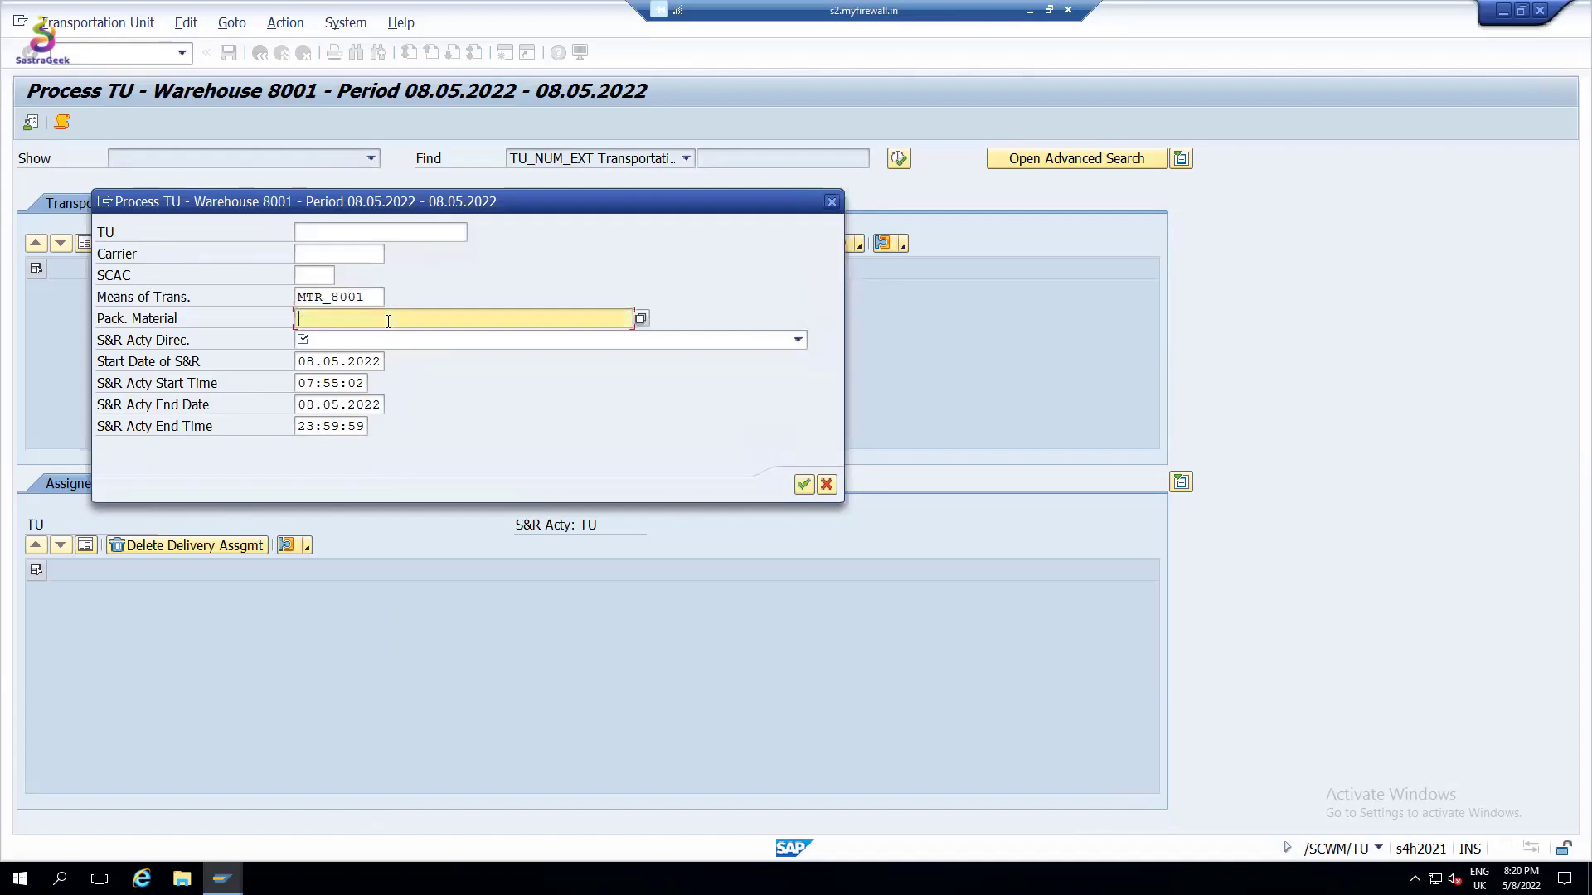
{"action": "left_click", "coordinate": [496, 318]}
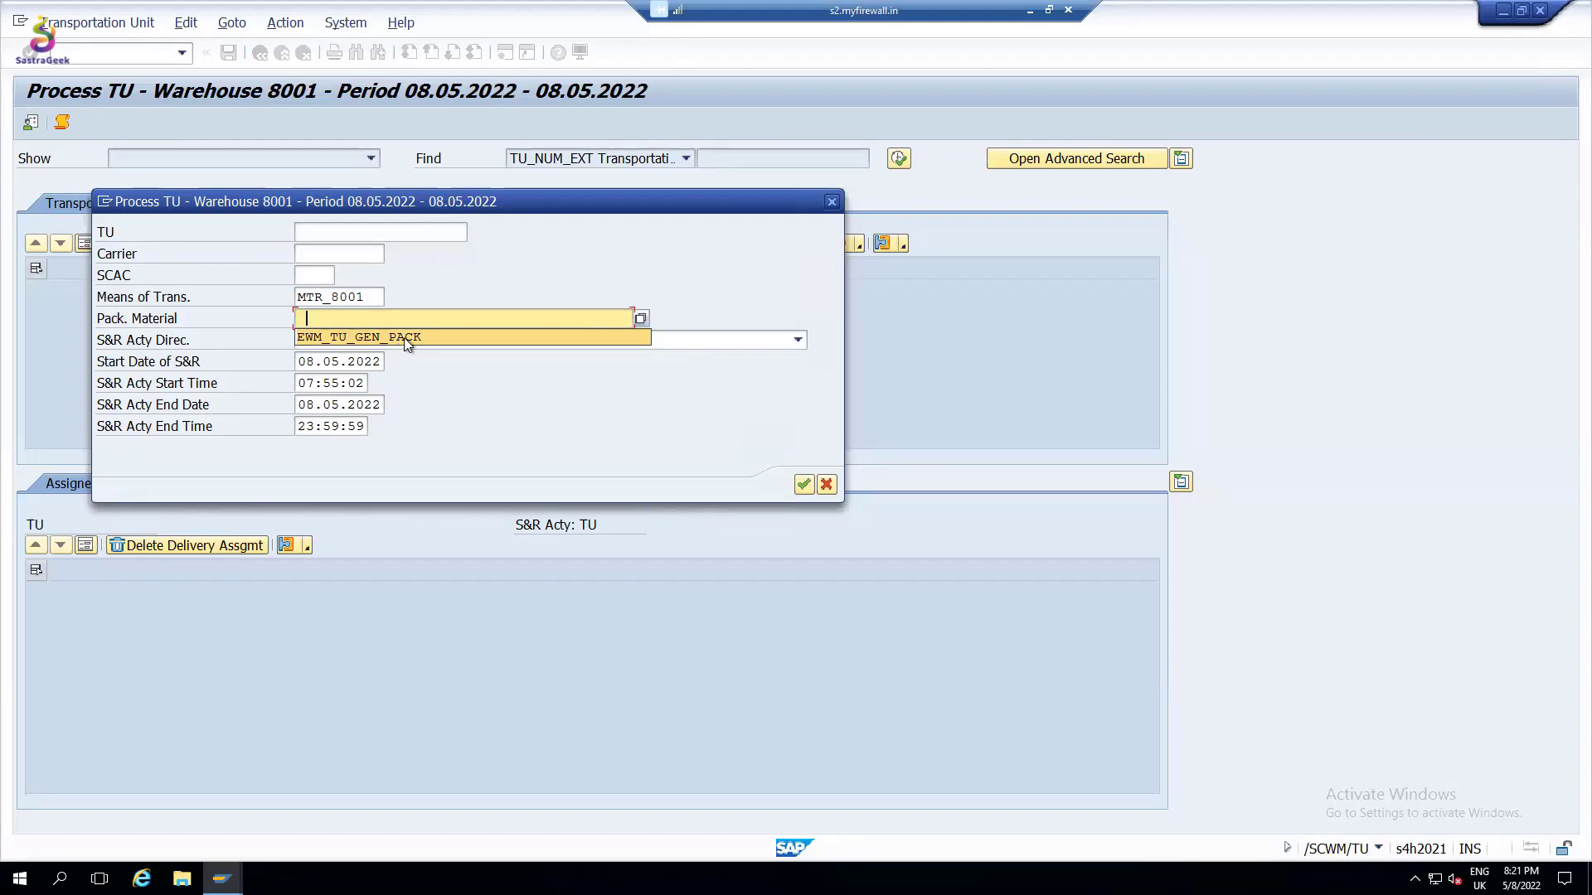
{"action": "left_click", "coordinate": [406, 338]}
{"action": "left_click", "coordinate": [407, 333]}
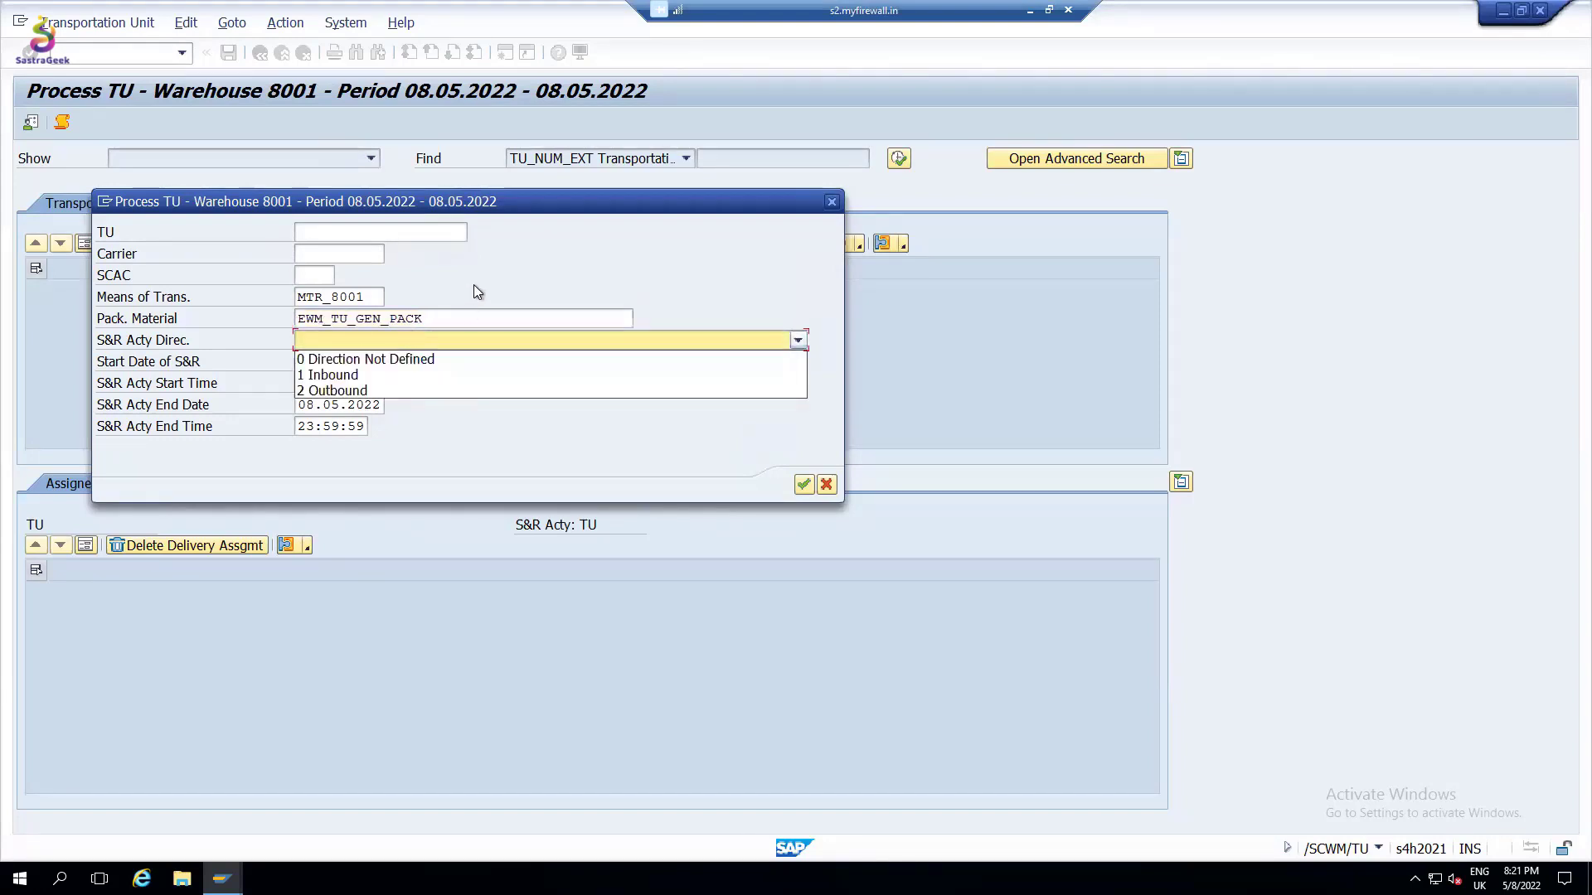
{"action": "key", "text": "Escape"}
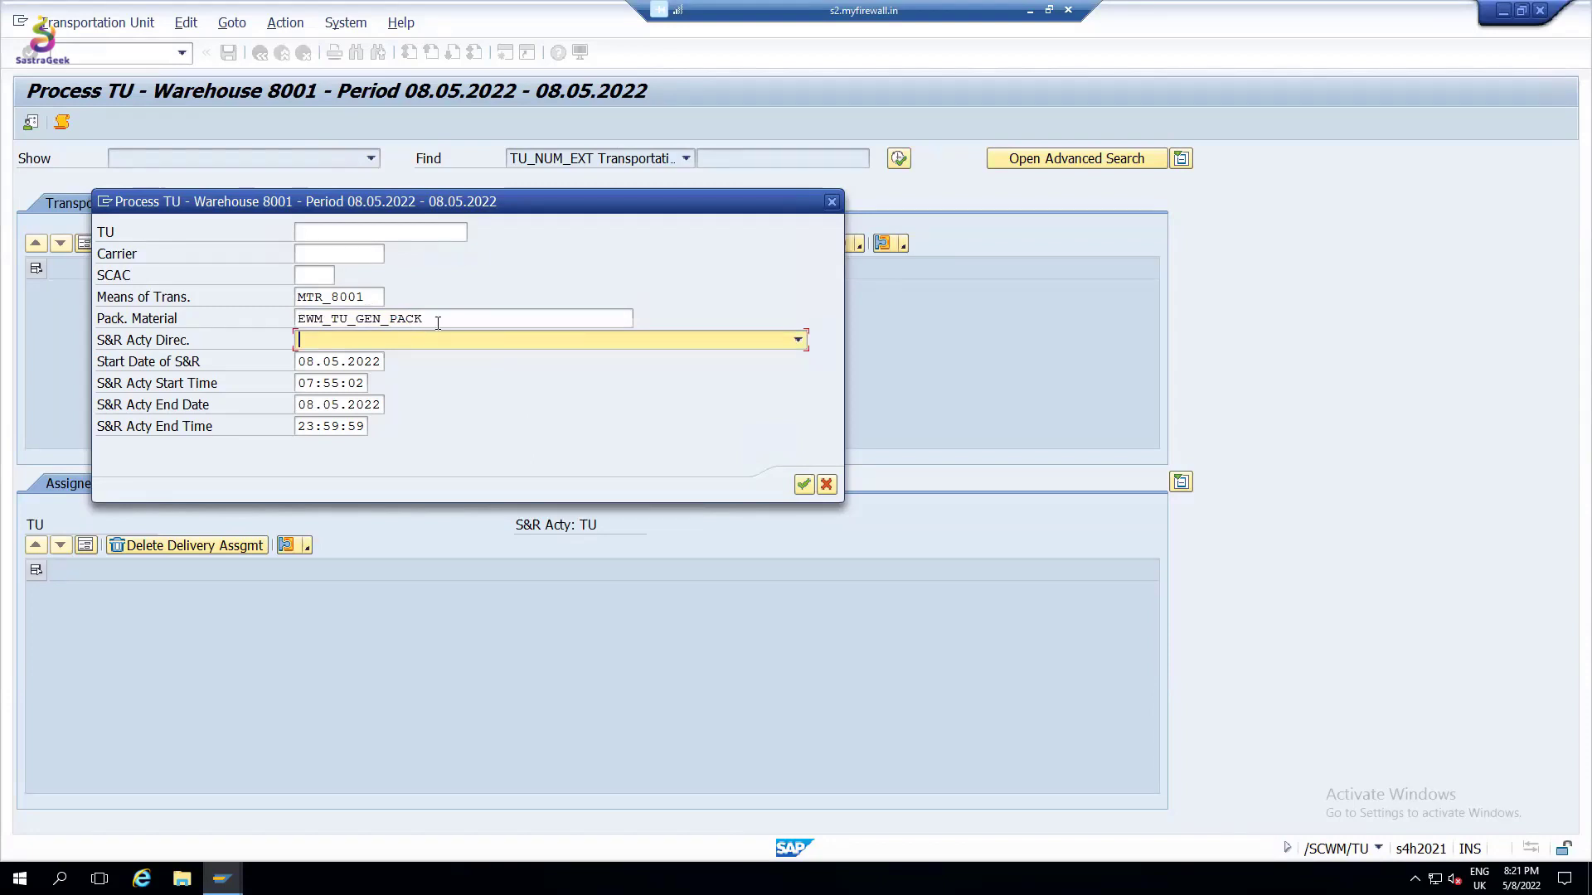
{"action": "left_click", "coordinate": [640, 342]}
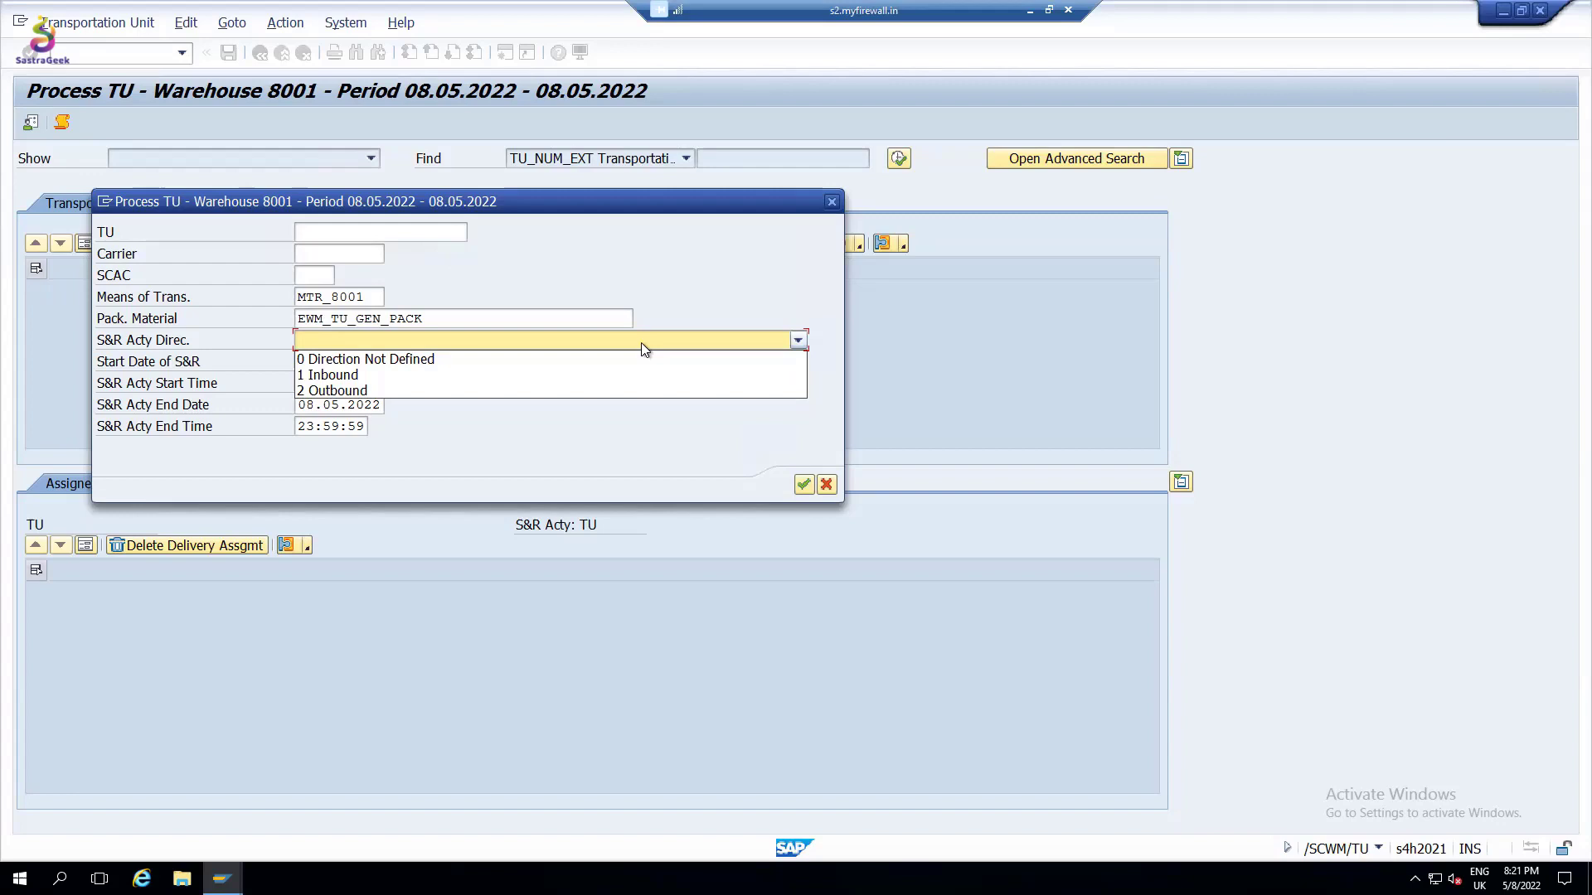
{"action": "left_click", "coordinate": [335, 377]}
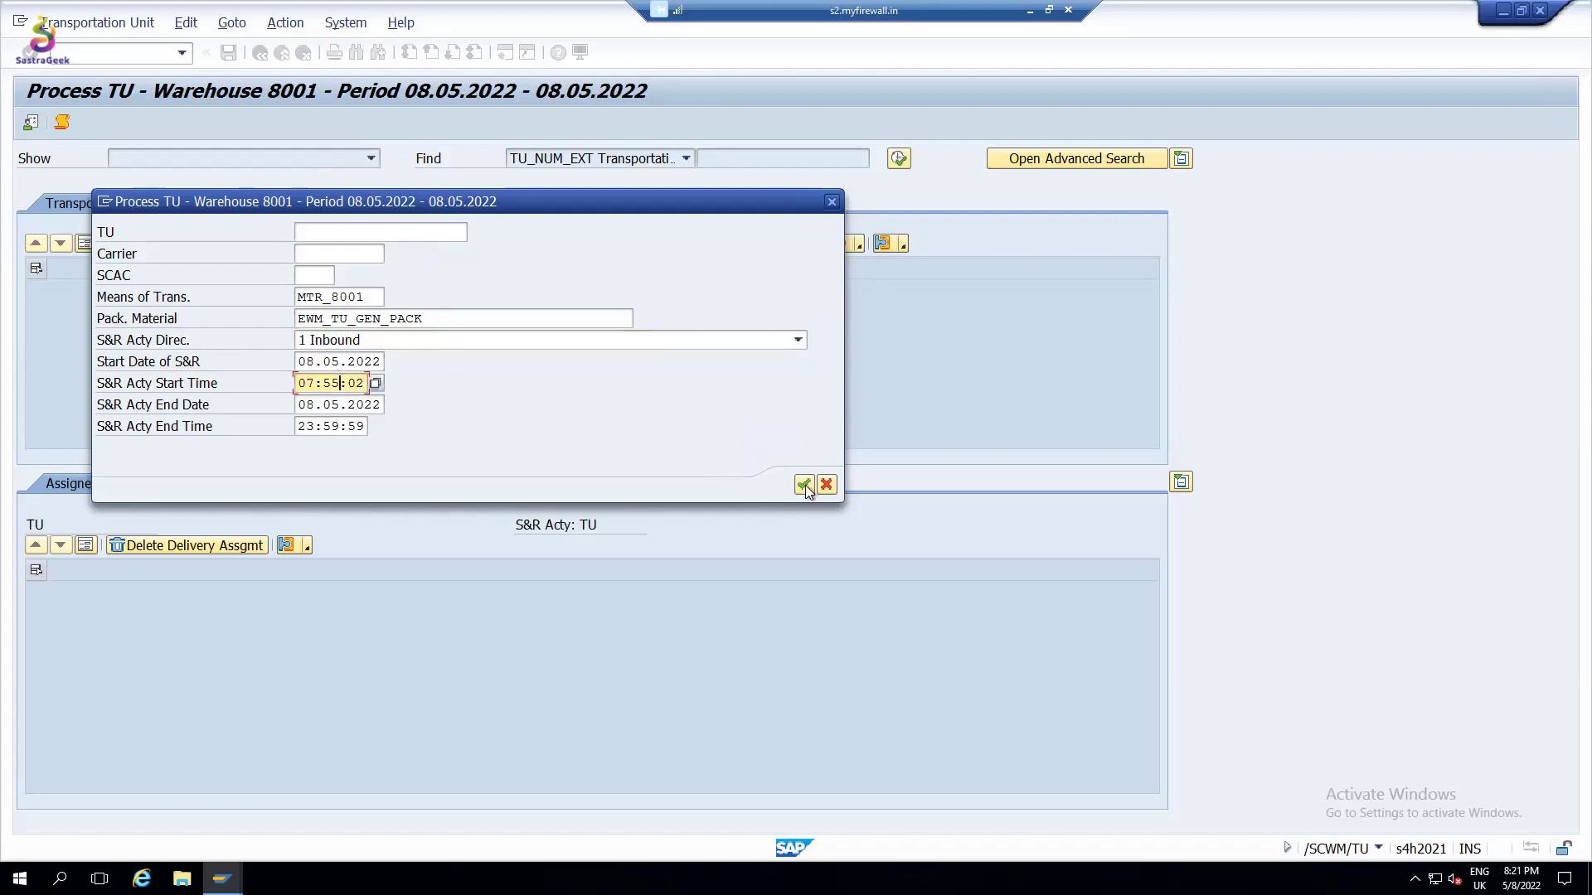
{"action": "key", "text": "Return"}
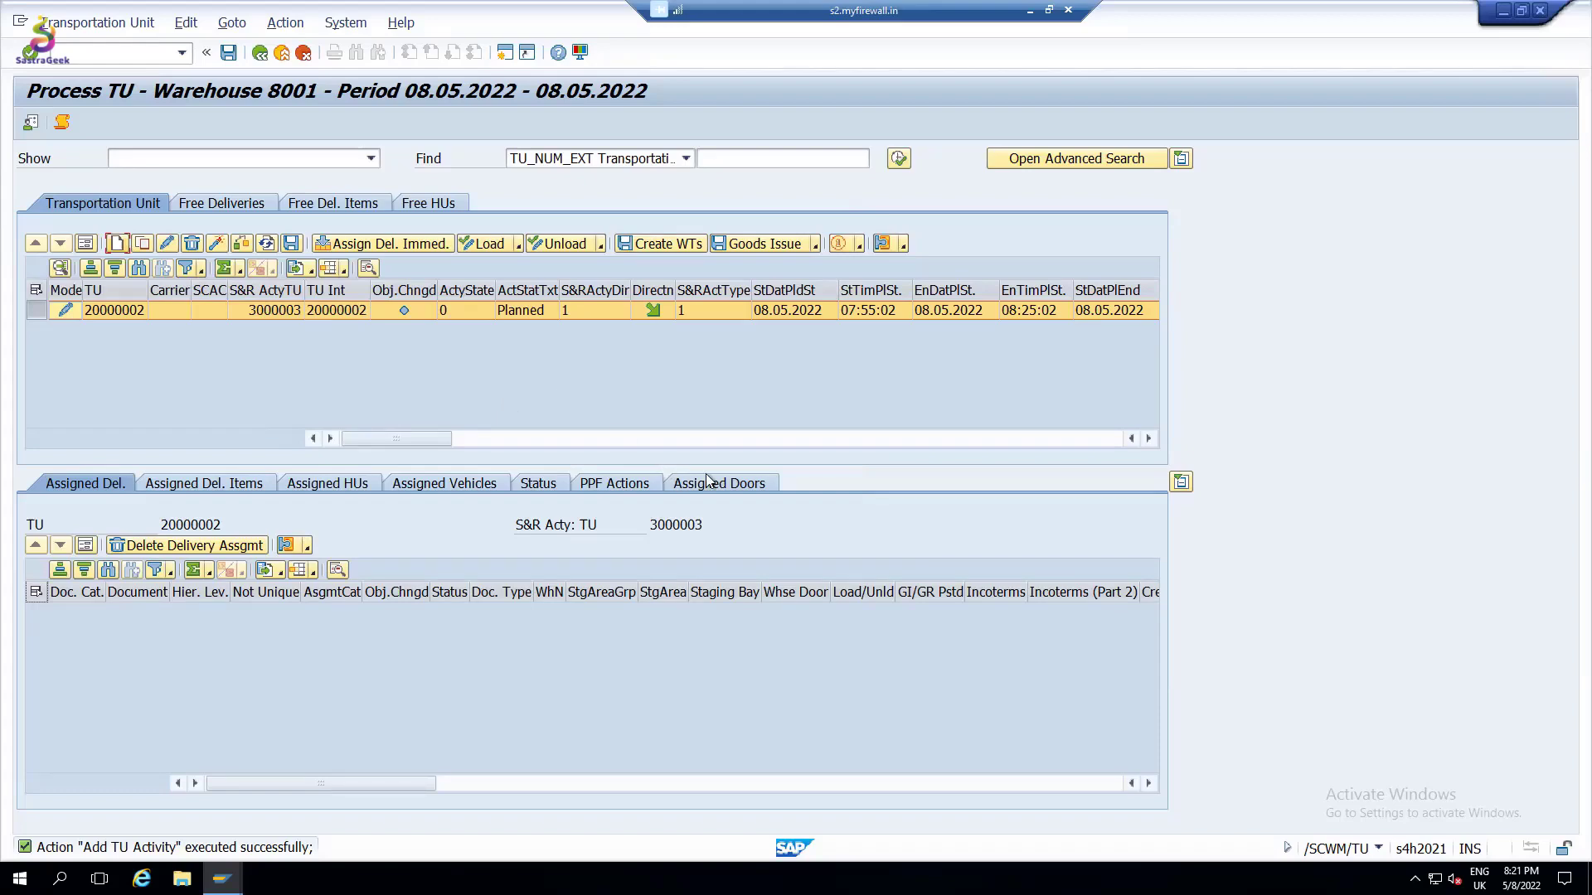
Assign warehouse door DOR1 of warehouse 8001 to the new transportation unit and save the data
{"action": "left_click", "coordinate": [734, 485]}
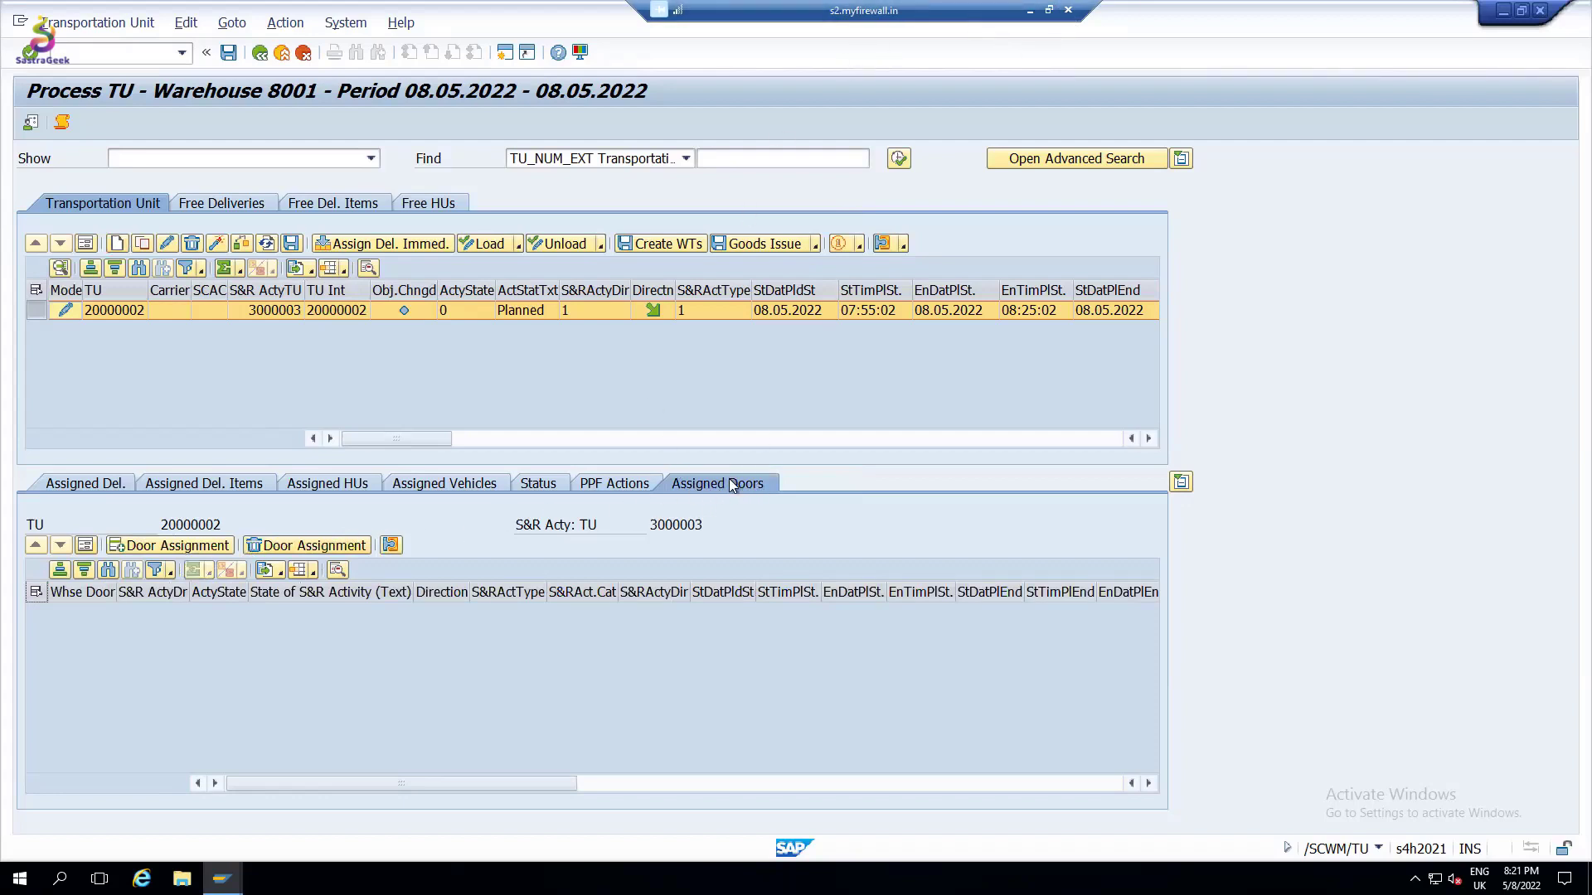
{"action": "left_click", "coordinate": [170, 545]}
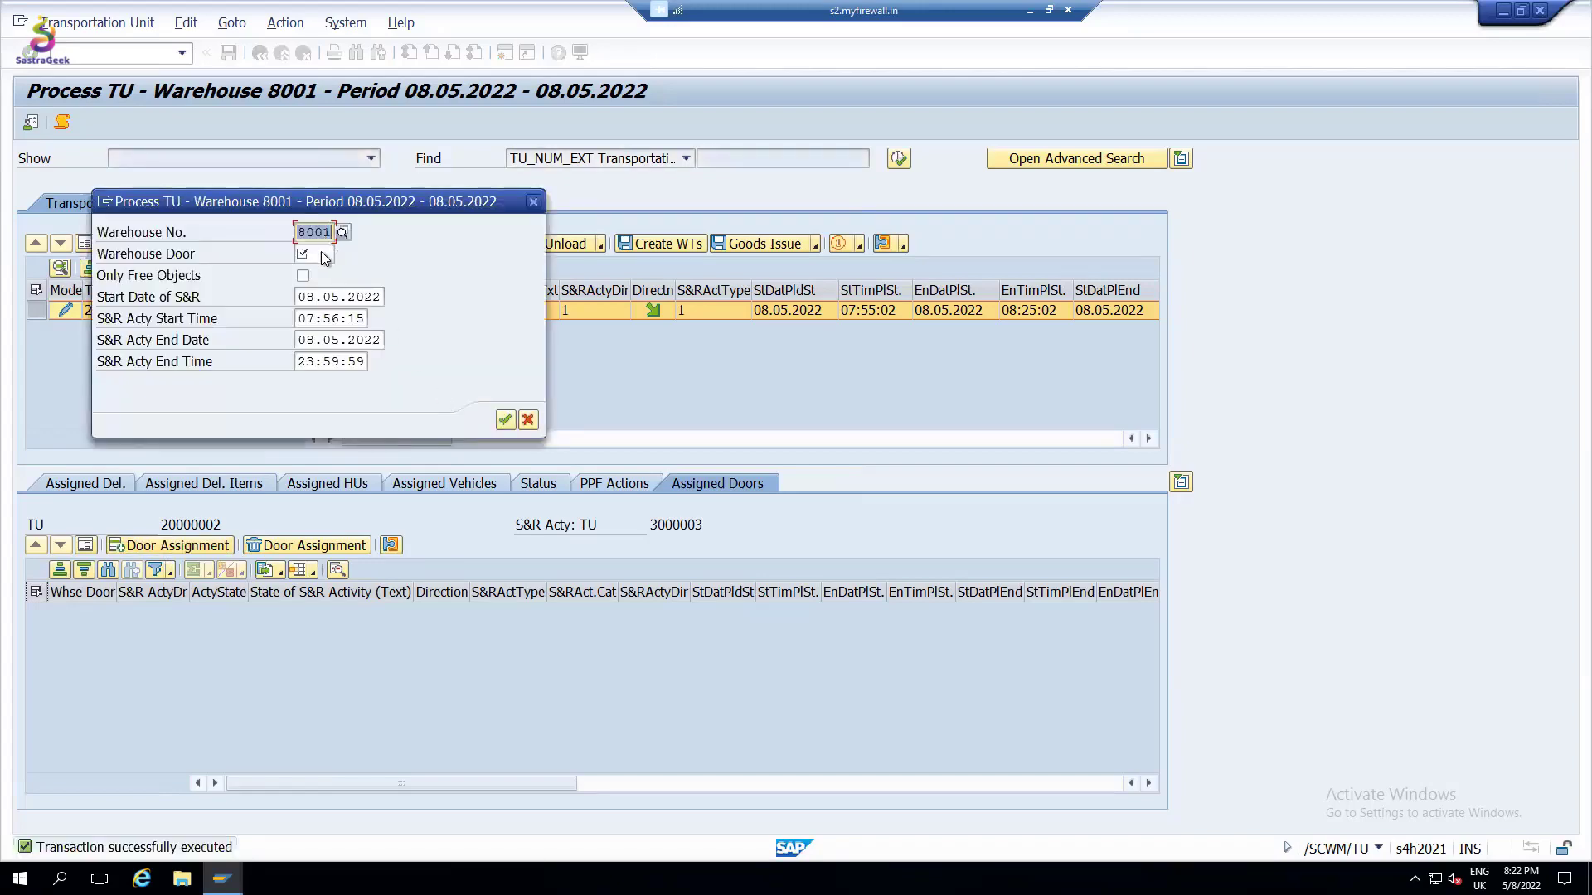
{"action": "left_click", "coordinate": [323, 254]}
{"action": "left_click", "coordinate": [344, 255]}
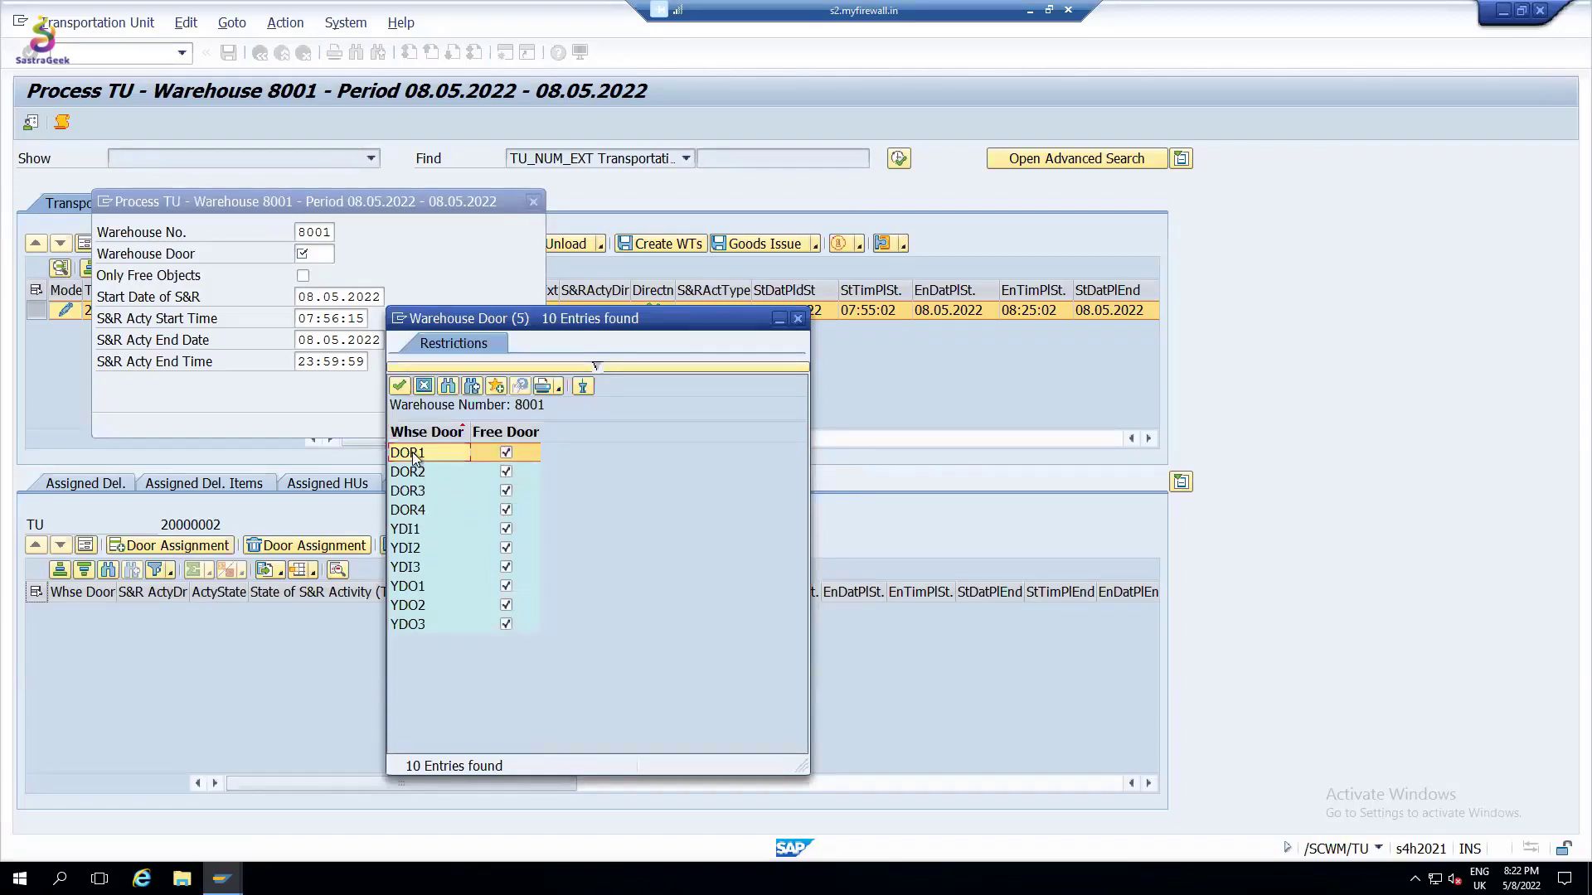
{"action": "double_click", "coordinate": [415, 453]}
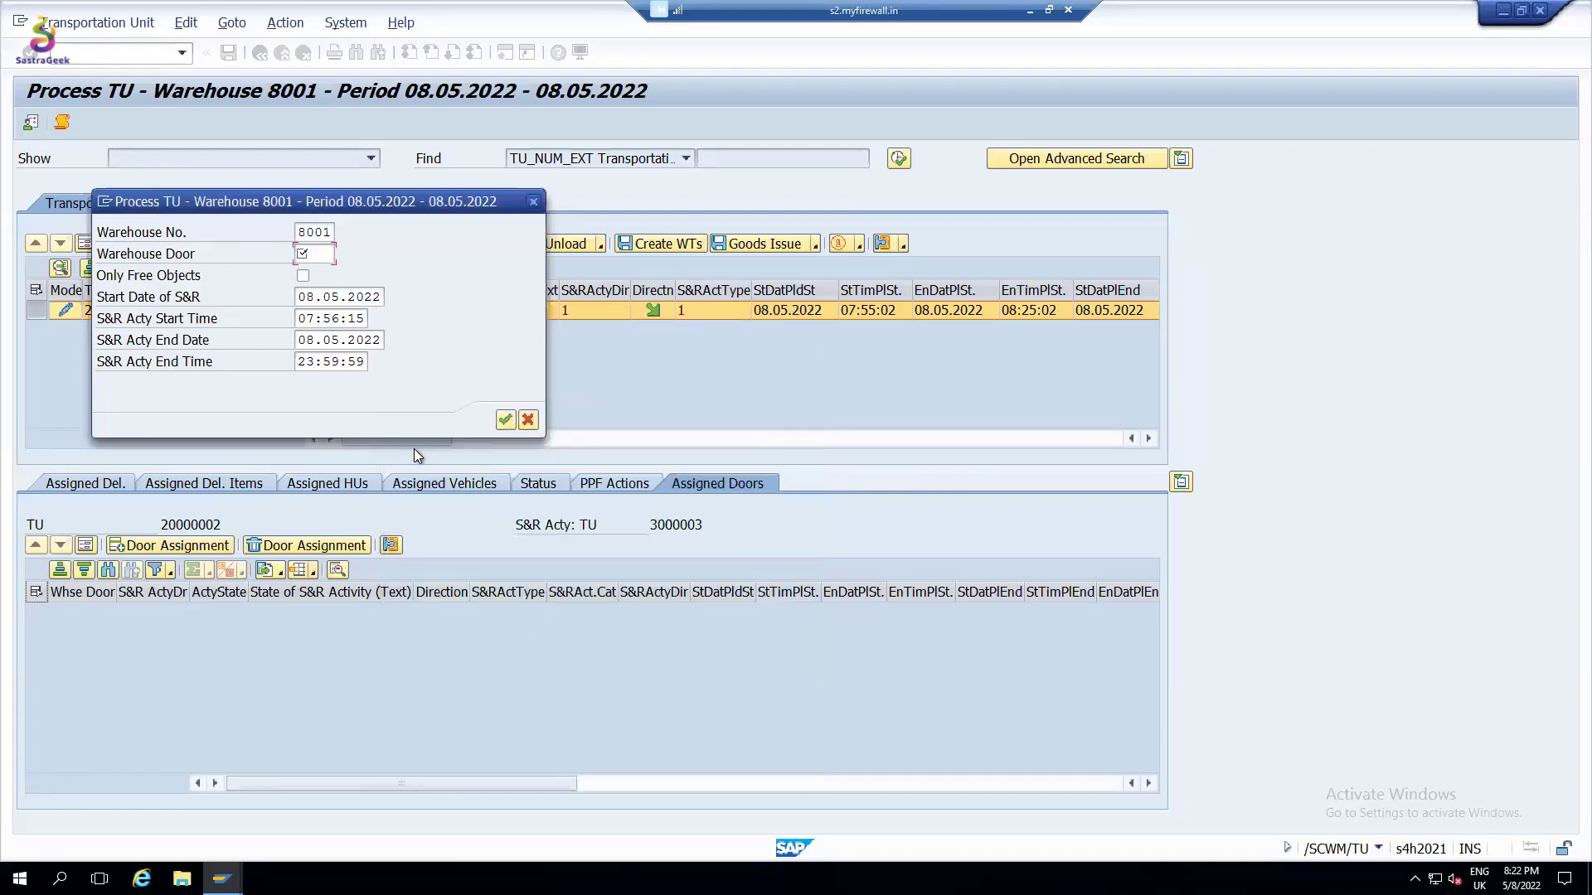
{"action": "left_click", "coordinate": [505, 423]}
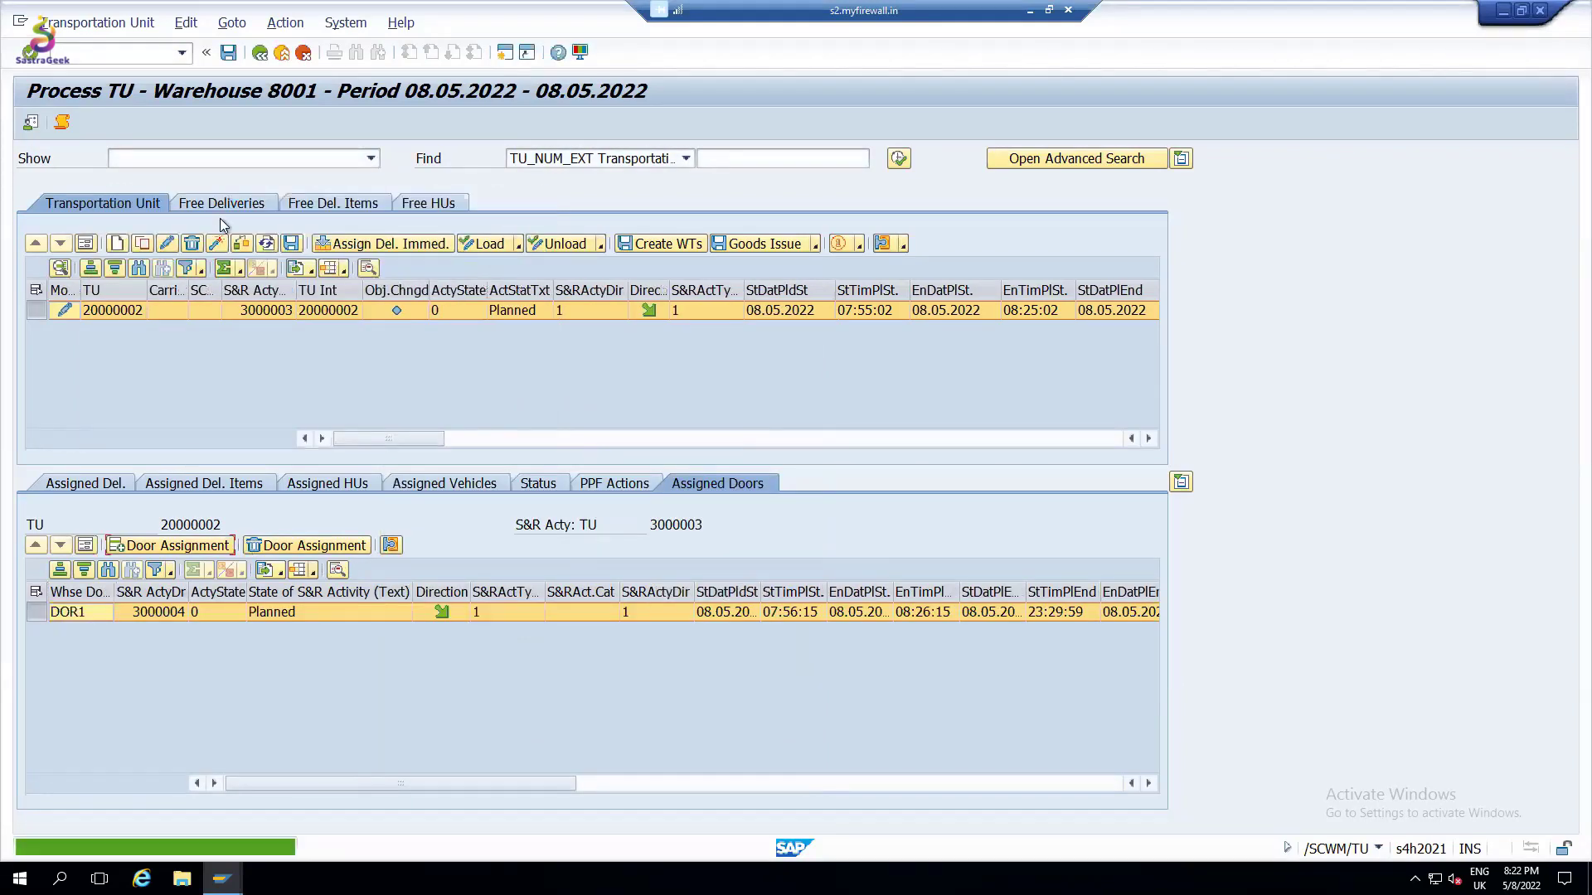
{"action": "left_click", "coordinate": [373, 380]}
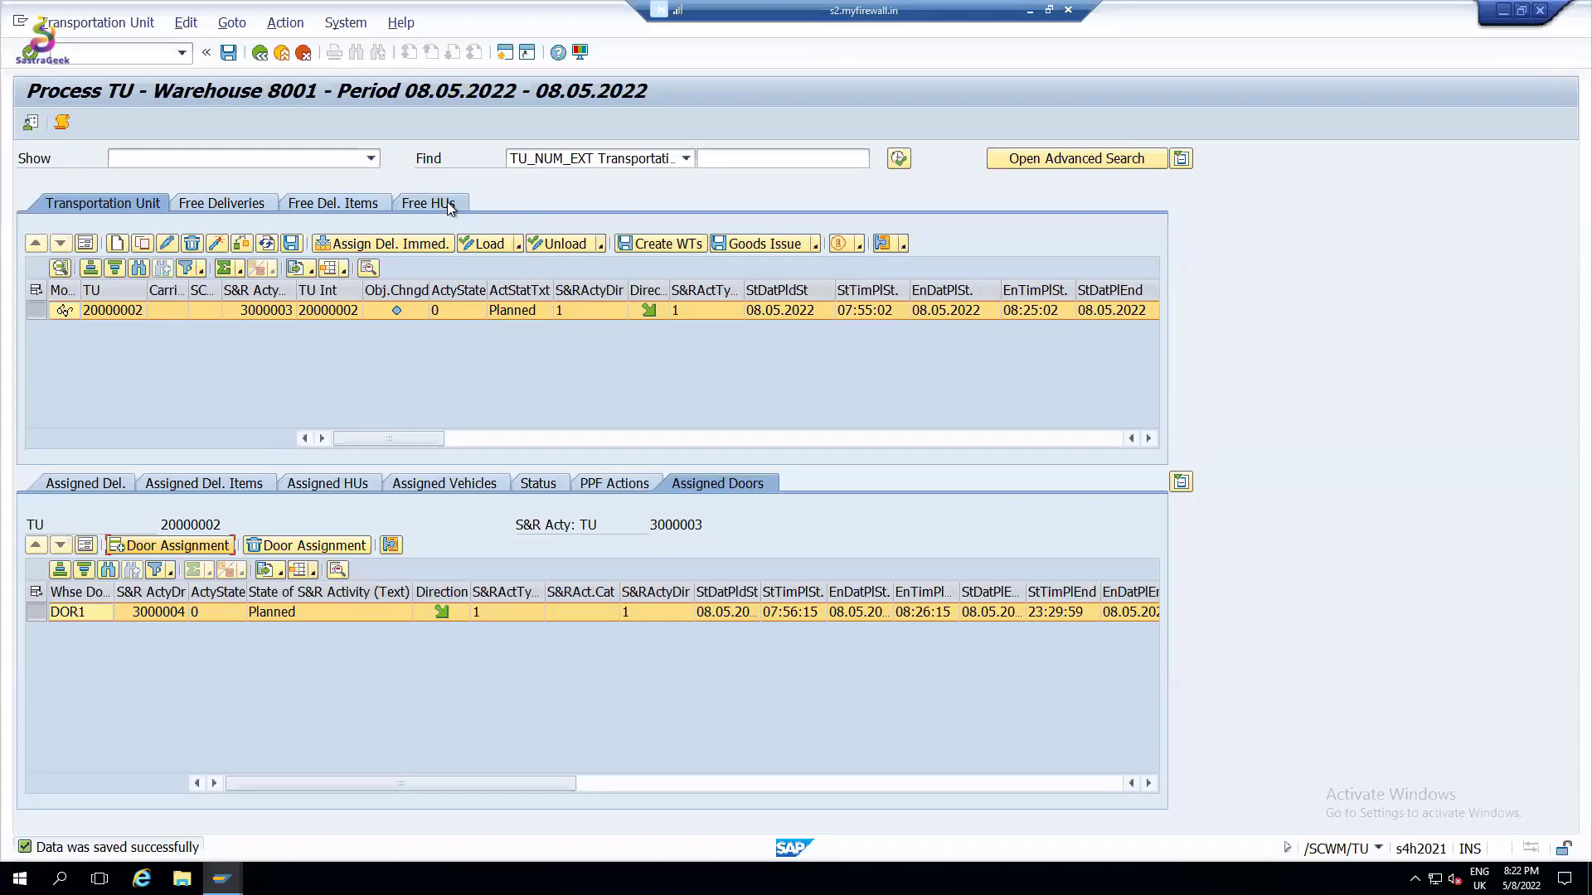
Search the free deliveries for the unassigned inbound delivery with reference to ASN TU-COMX-INB-DEMO-1
{"action": "left_click", "coordinate": [235, 204]}
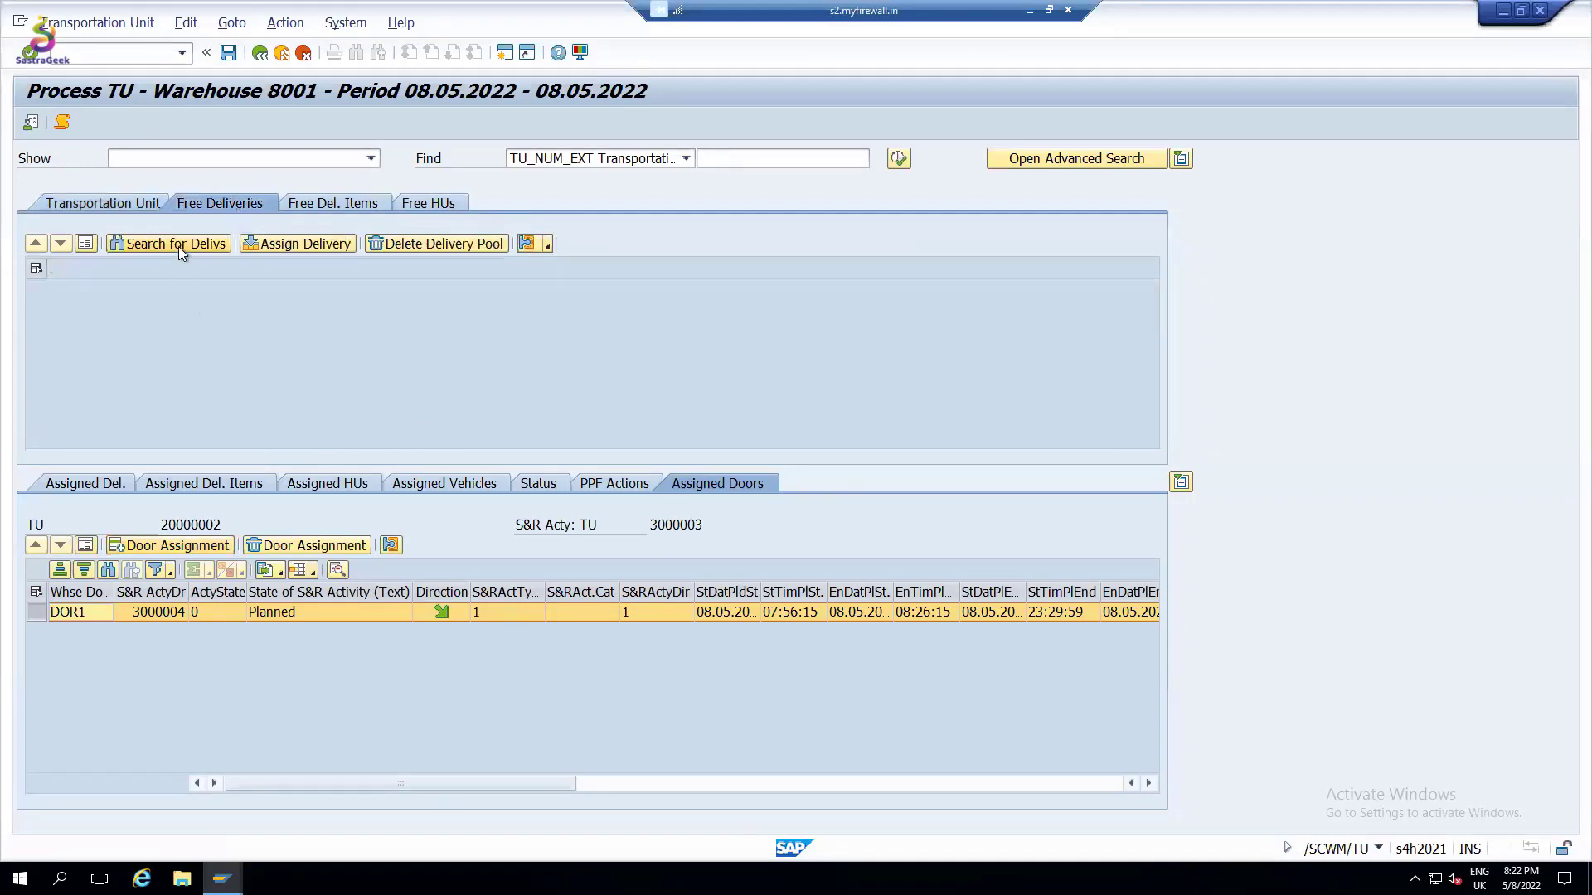
{"action": "left_click", "coordinate": [178, 246]}
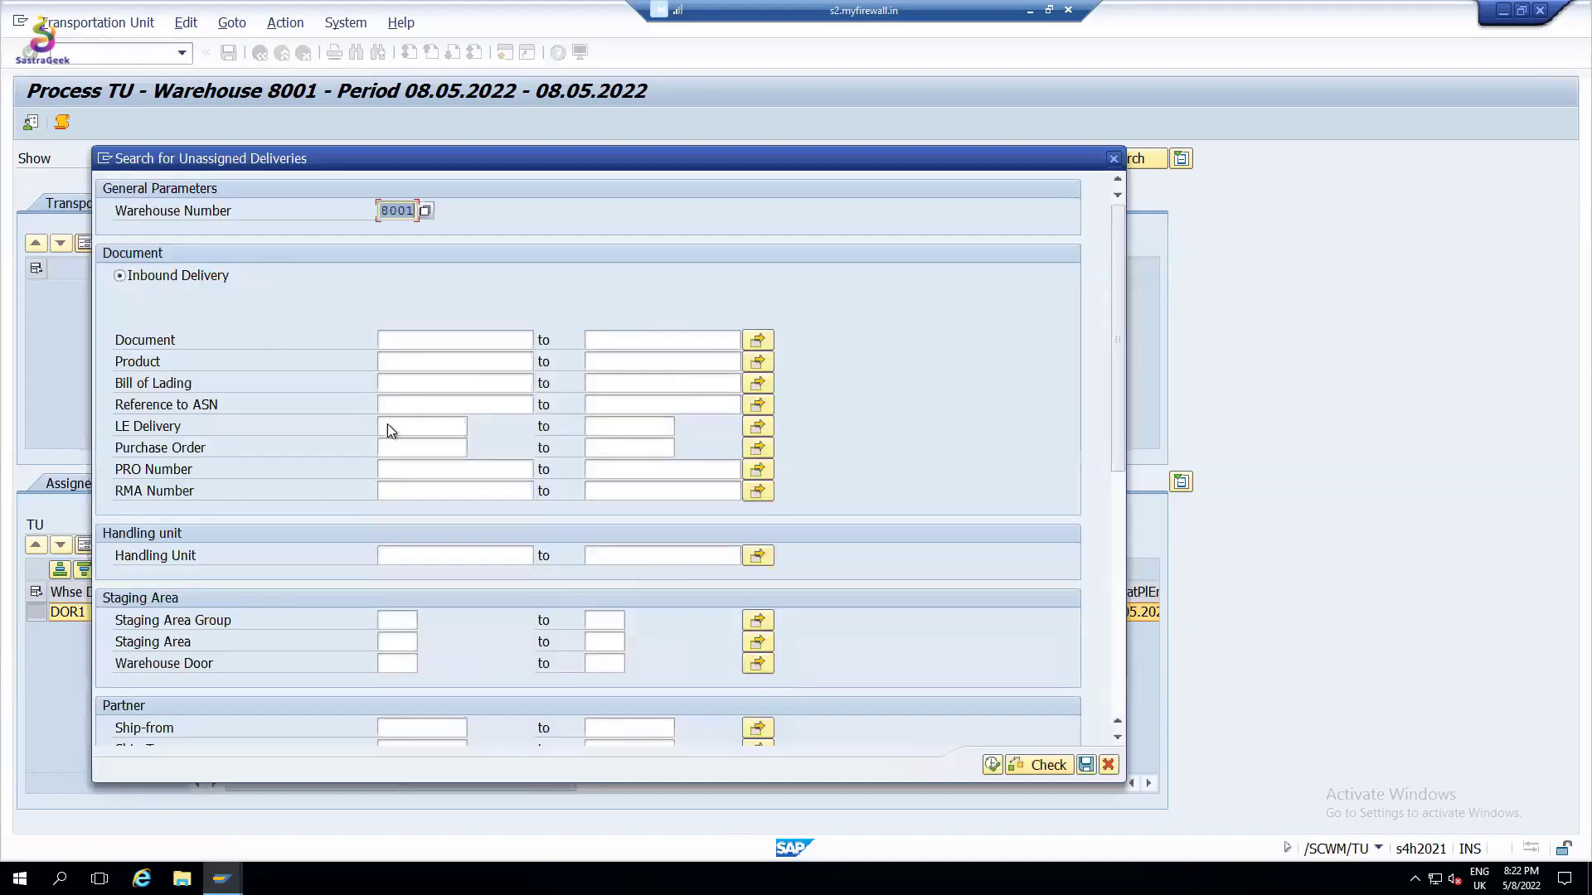
{"action": "left_click", "coordinate": [417, 407]}
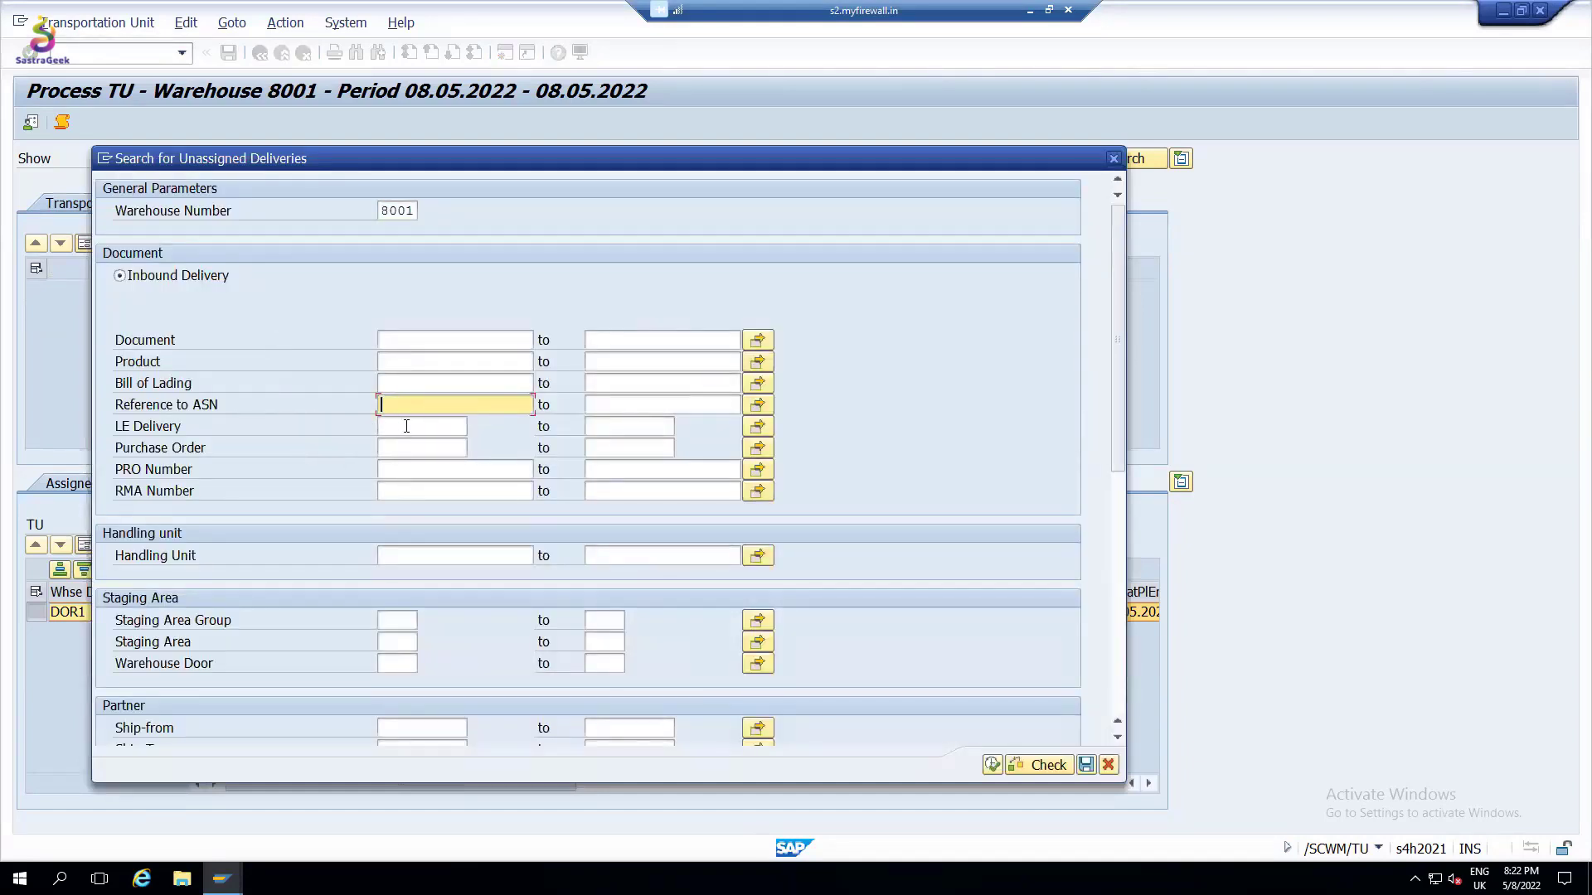
{"action": "left_click", "coordinate": [406, 426]}
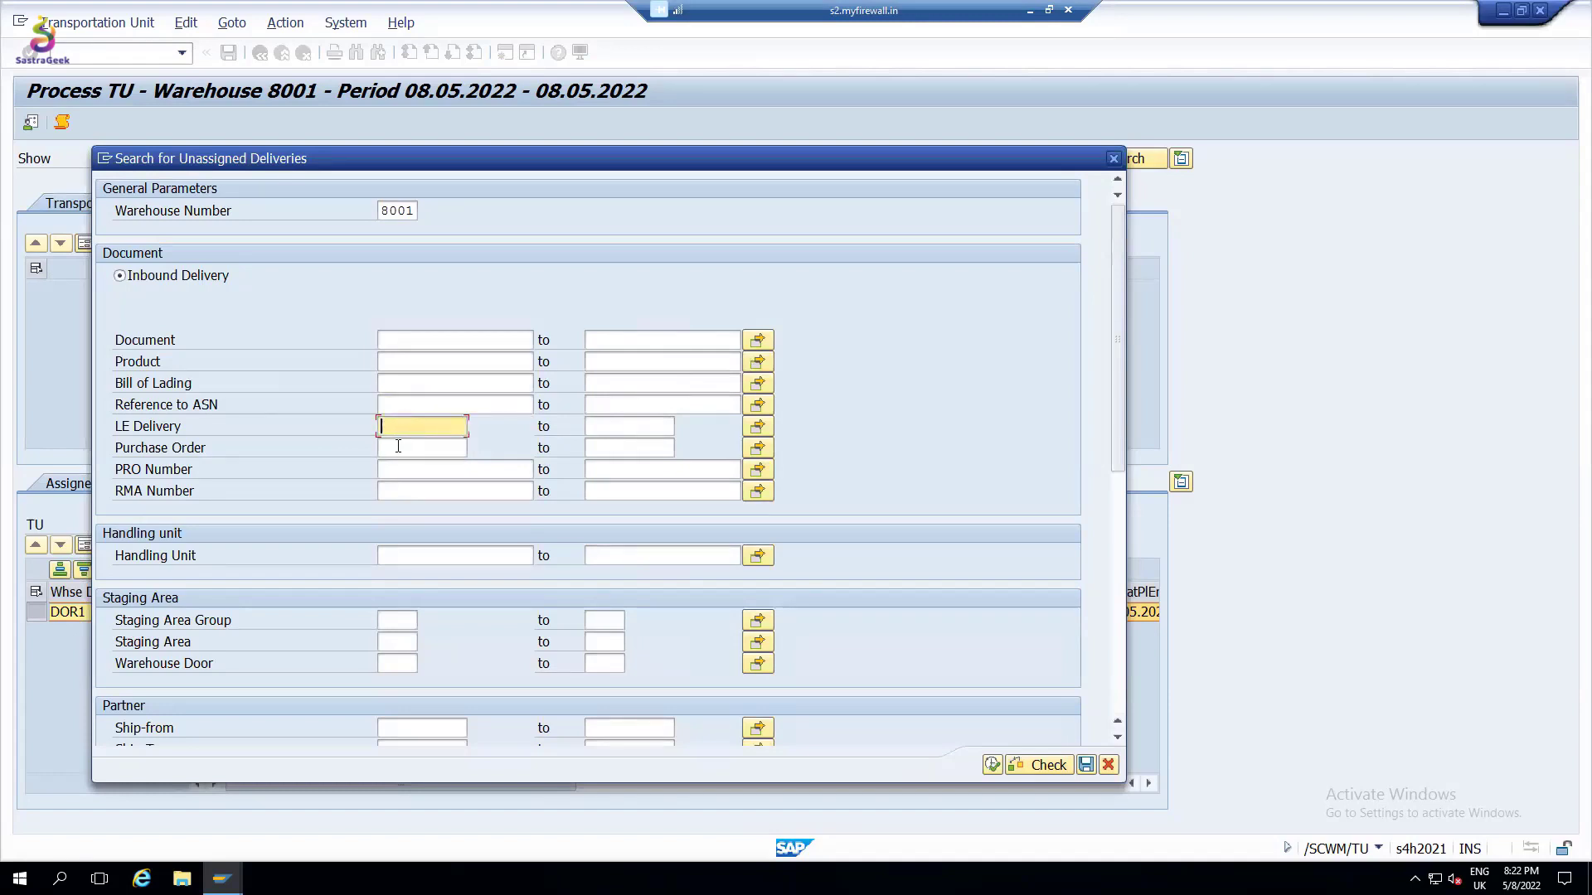
{"action": "left_click", "coordinate": [398, 447]}
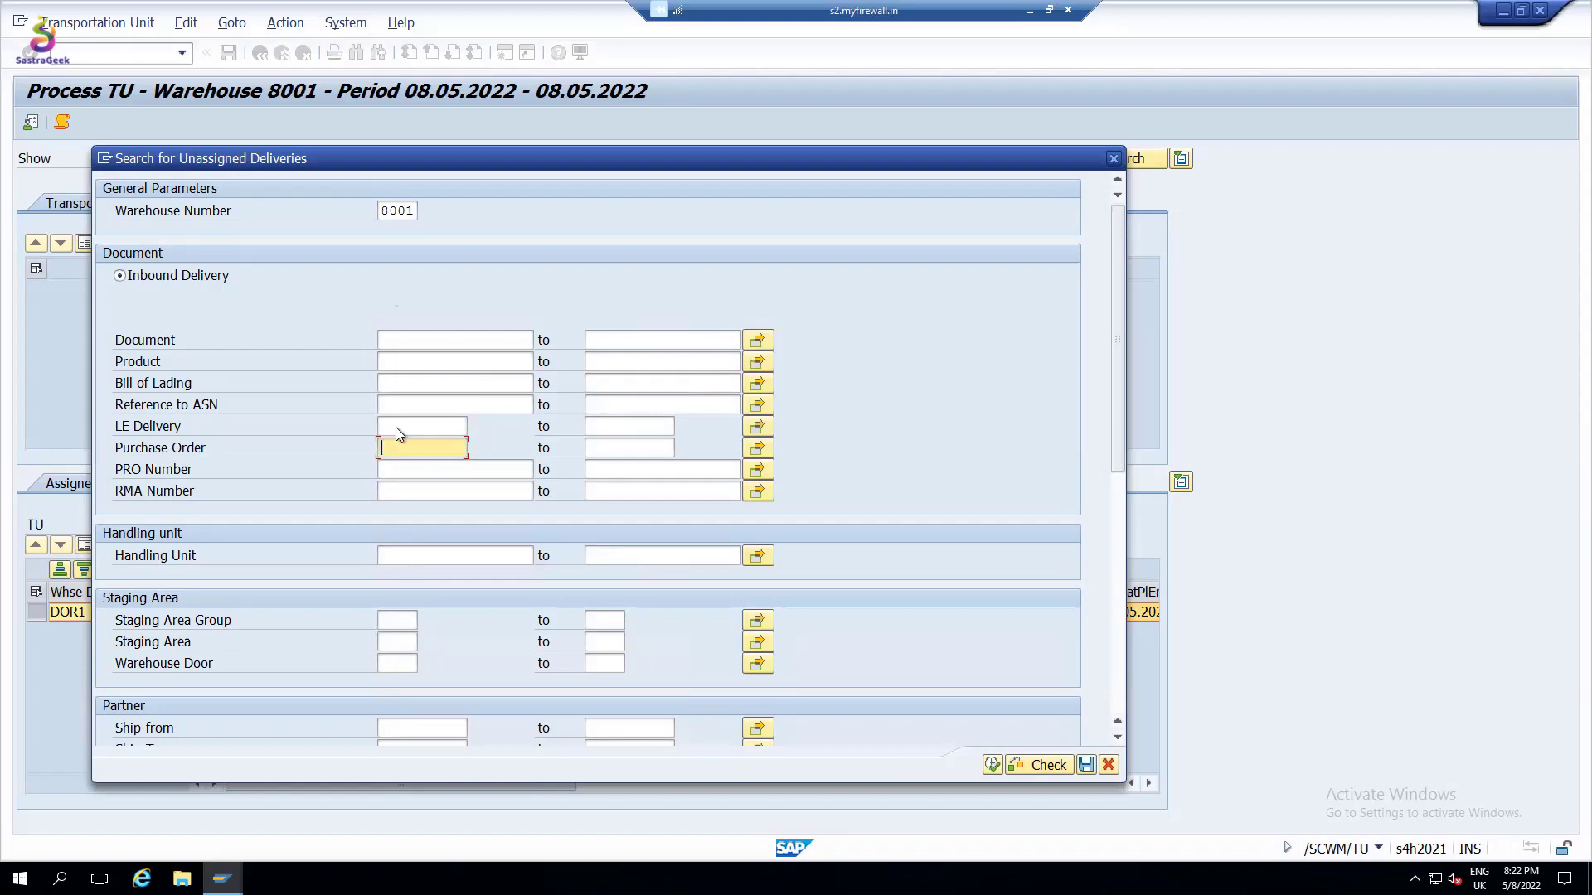
{"action": "left_click", "coordinate": [415, 403]}
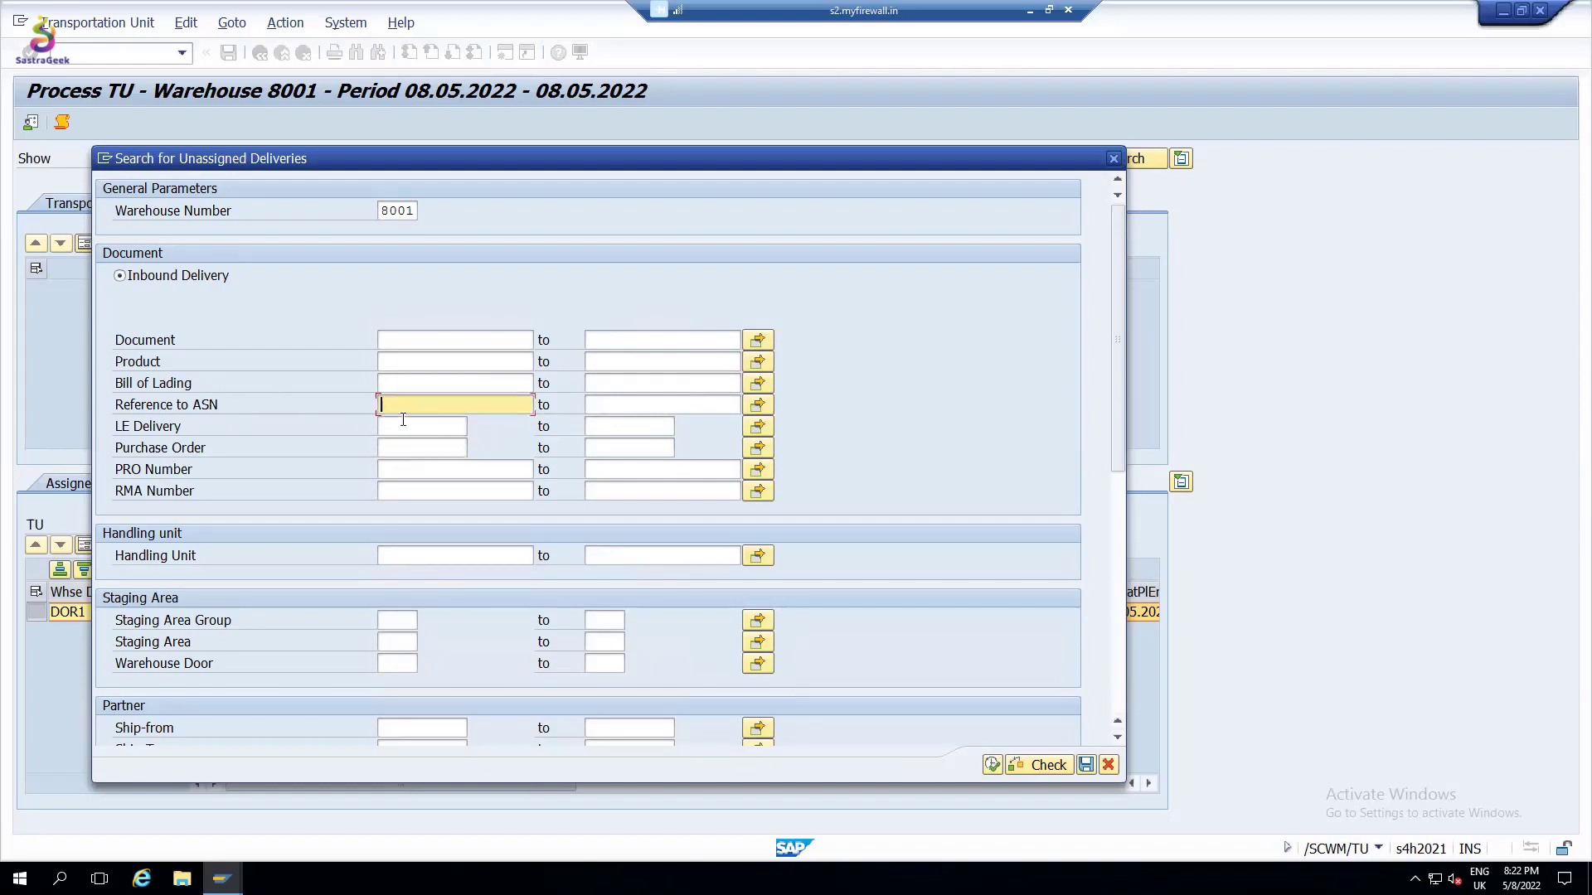
{"action": "left_click", "coordinate": [407, 342]}
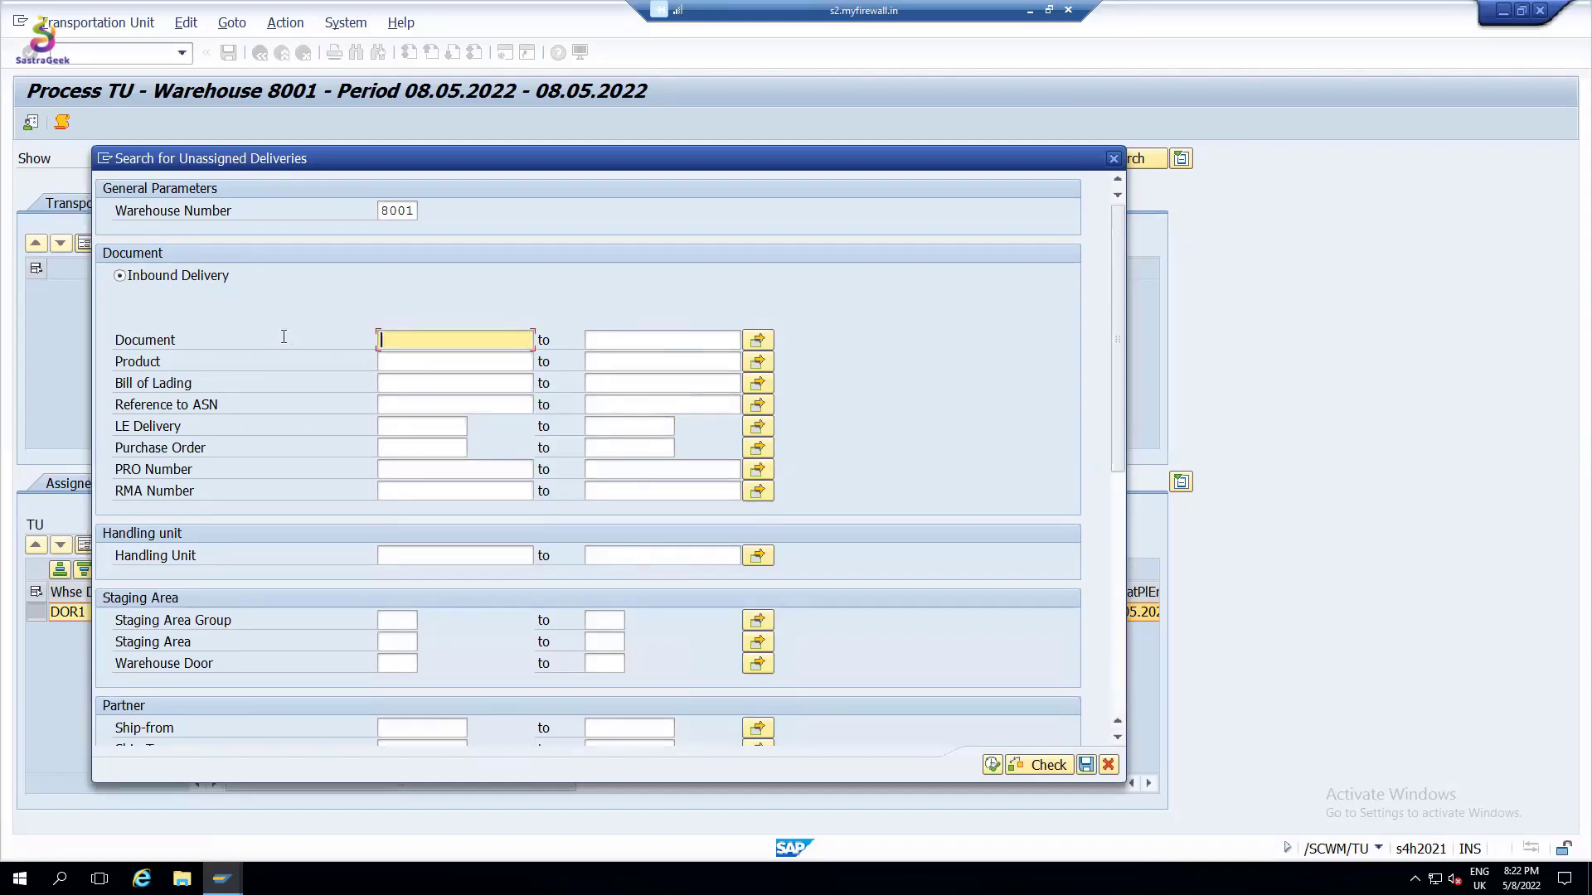
{"action": "left_click", "coordinate": [401, 403]}
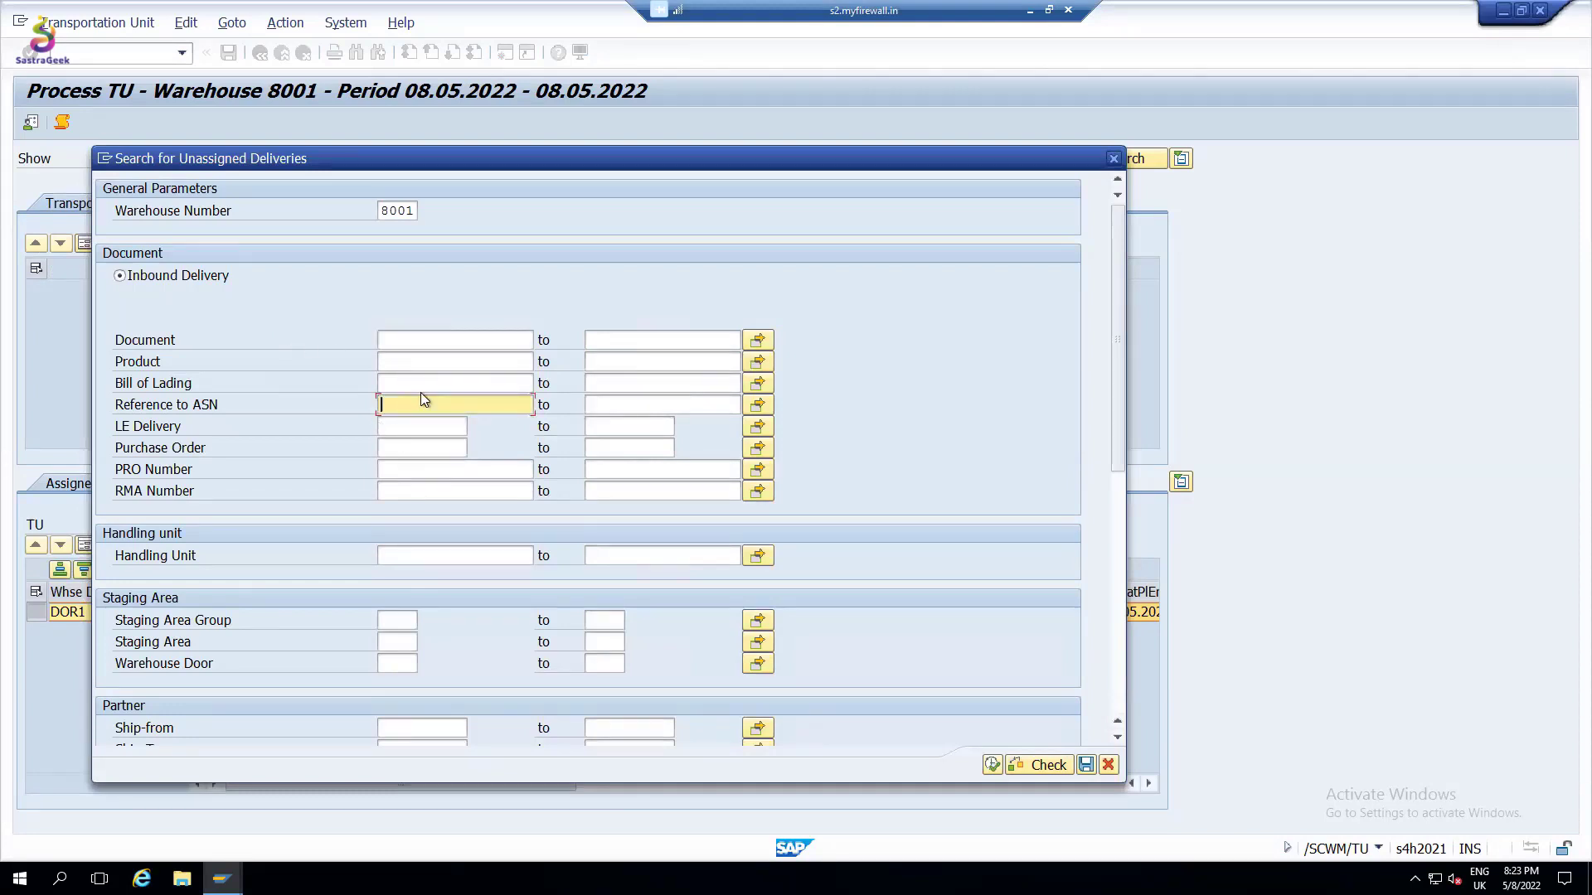
{"action": "type", "text": "TU-COMX-INB-DEMO-1"}
{"action": "left_click", "coordinate": [992, 764]}
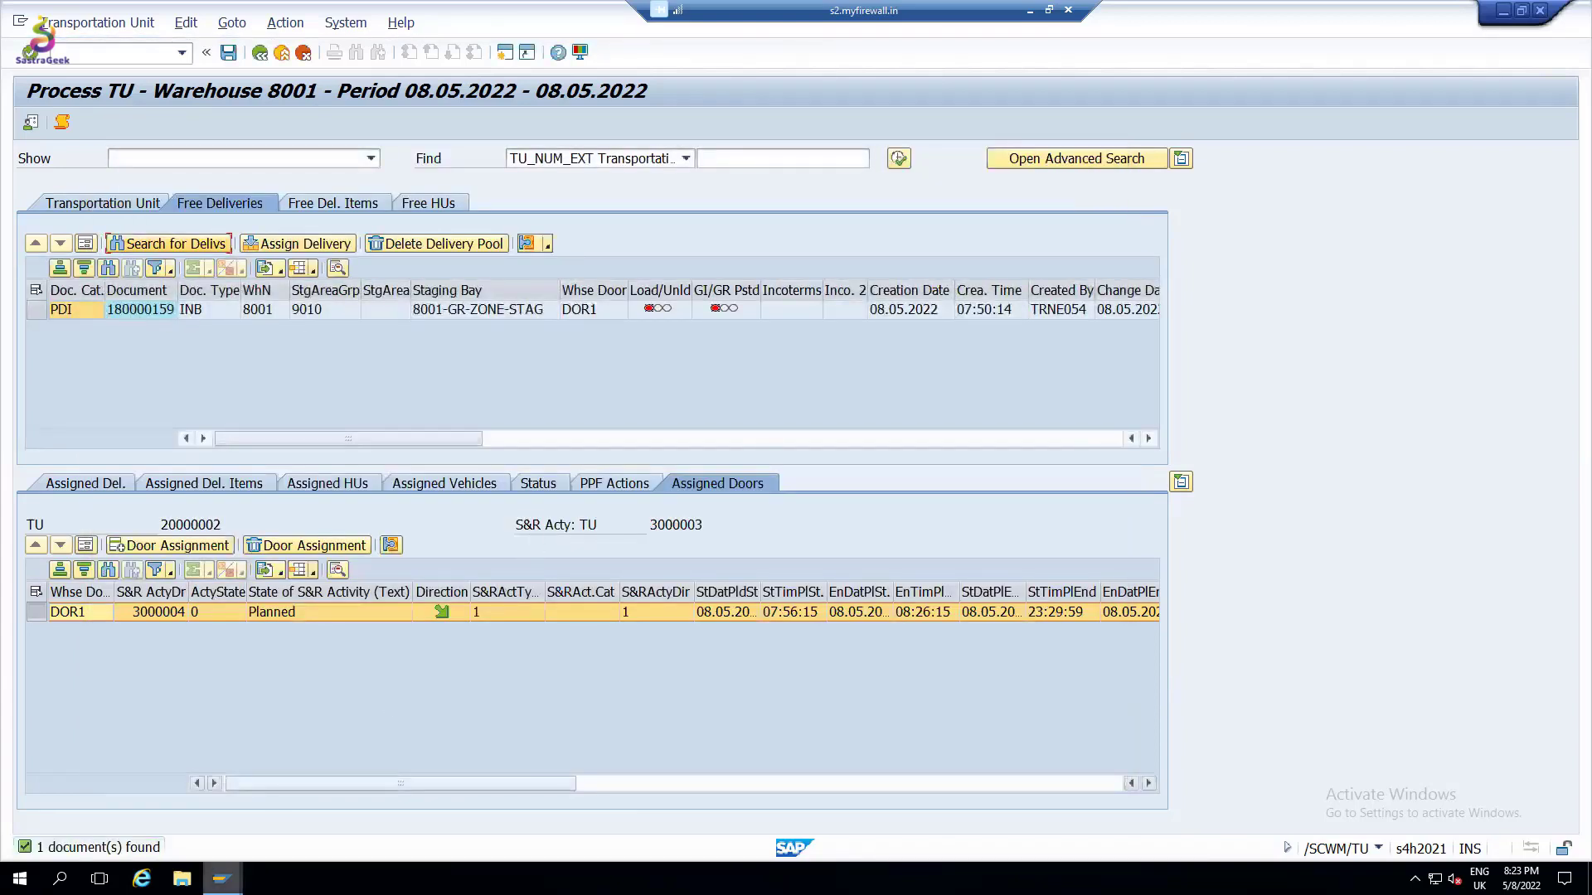
Check the inbound delivery's document number in the Maintain Inbound Delivery session and return to the Process TU session
{"action": "mouse_move", "coordinate": [221, 878]}
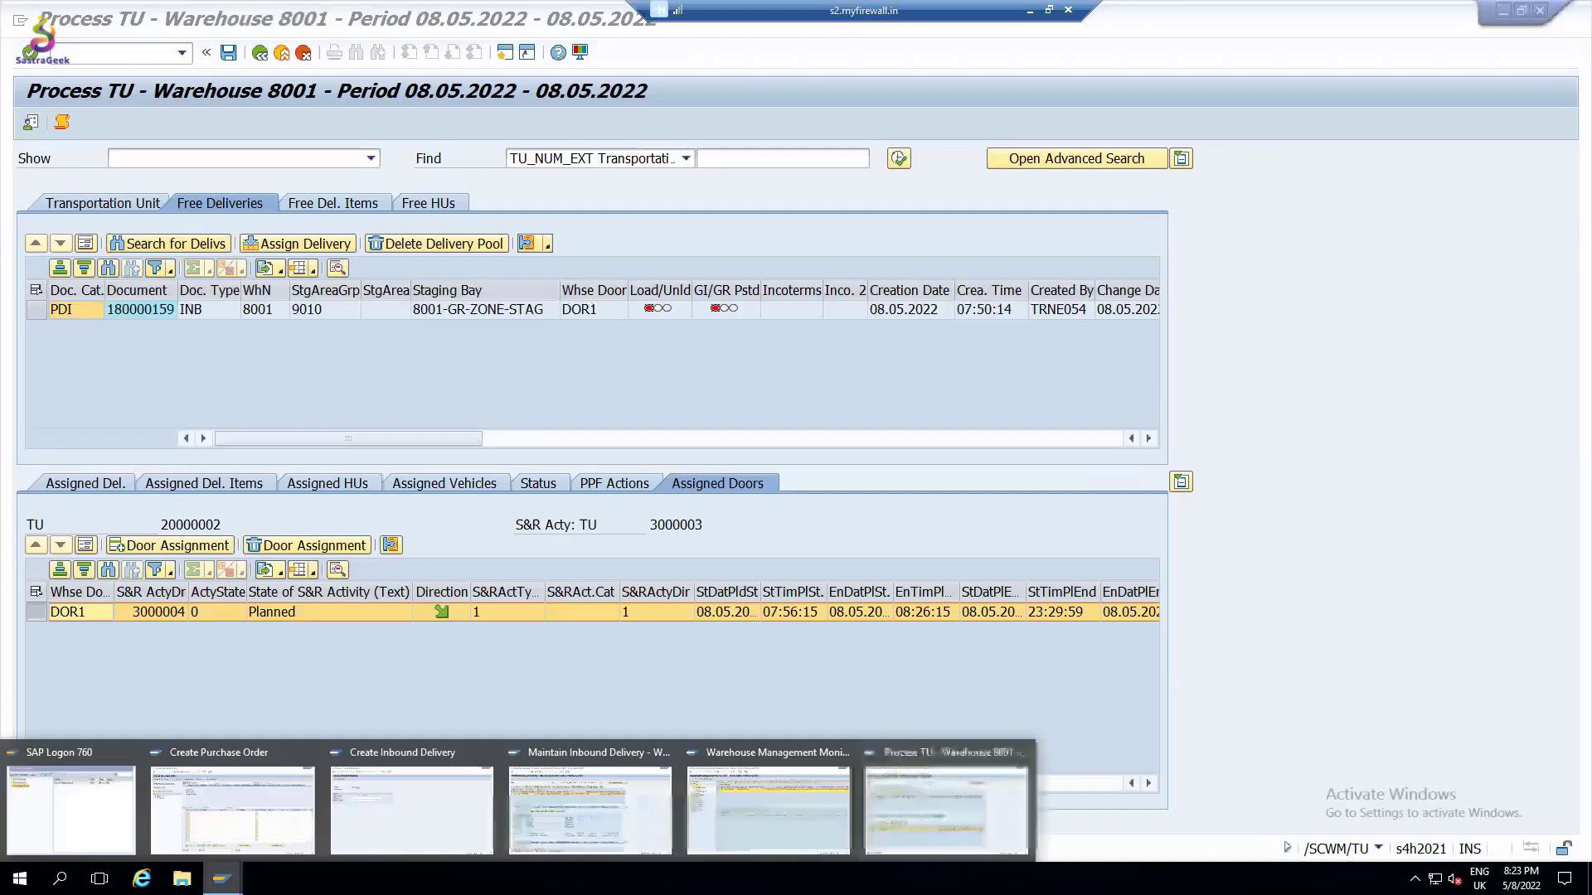
{"action": "left_click", "coordinate": [247, 823]}
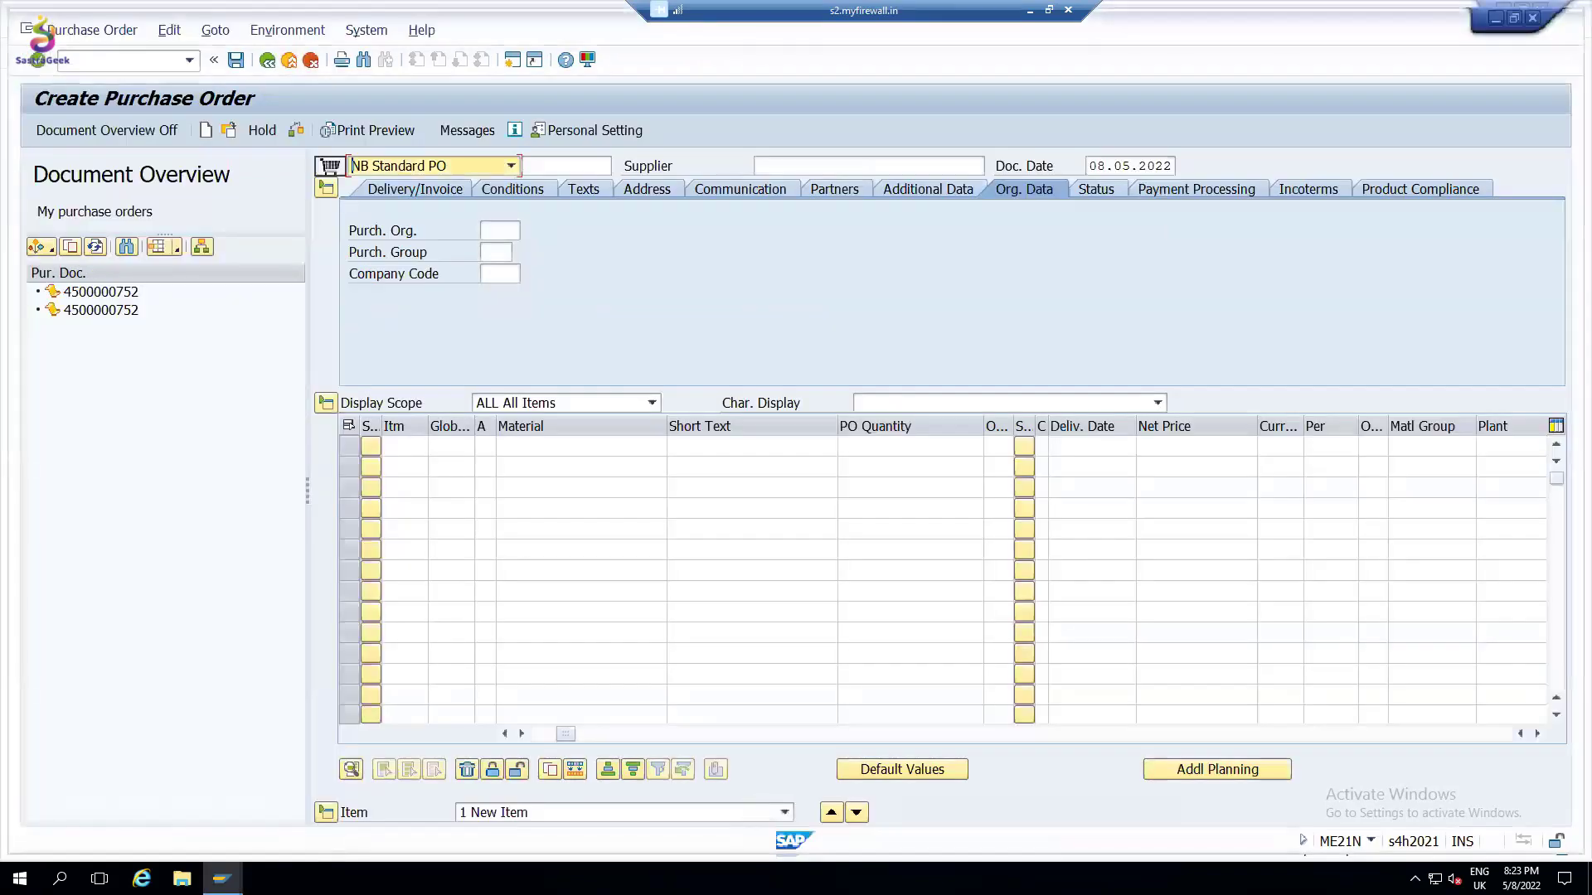
{"action": "mouse_move", "coordinate": [220, 878]}
{"action": "left_click", "coordinate": [328, 831]}
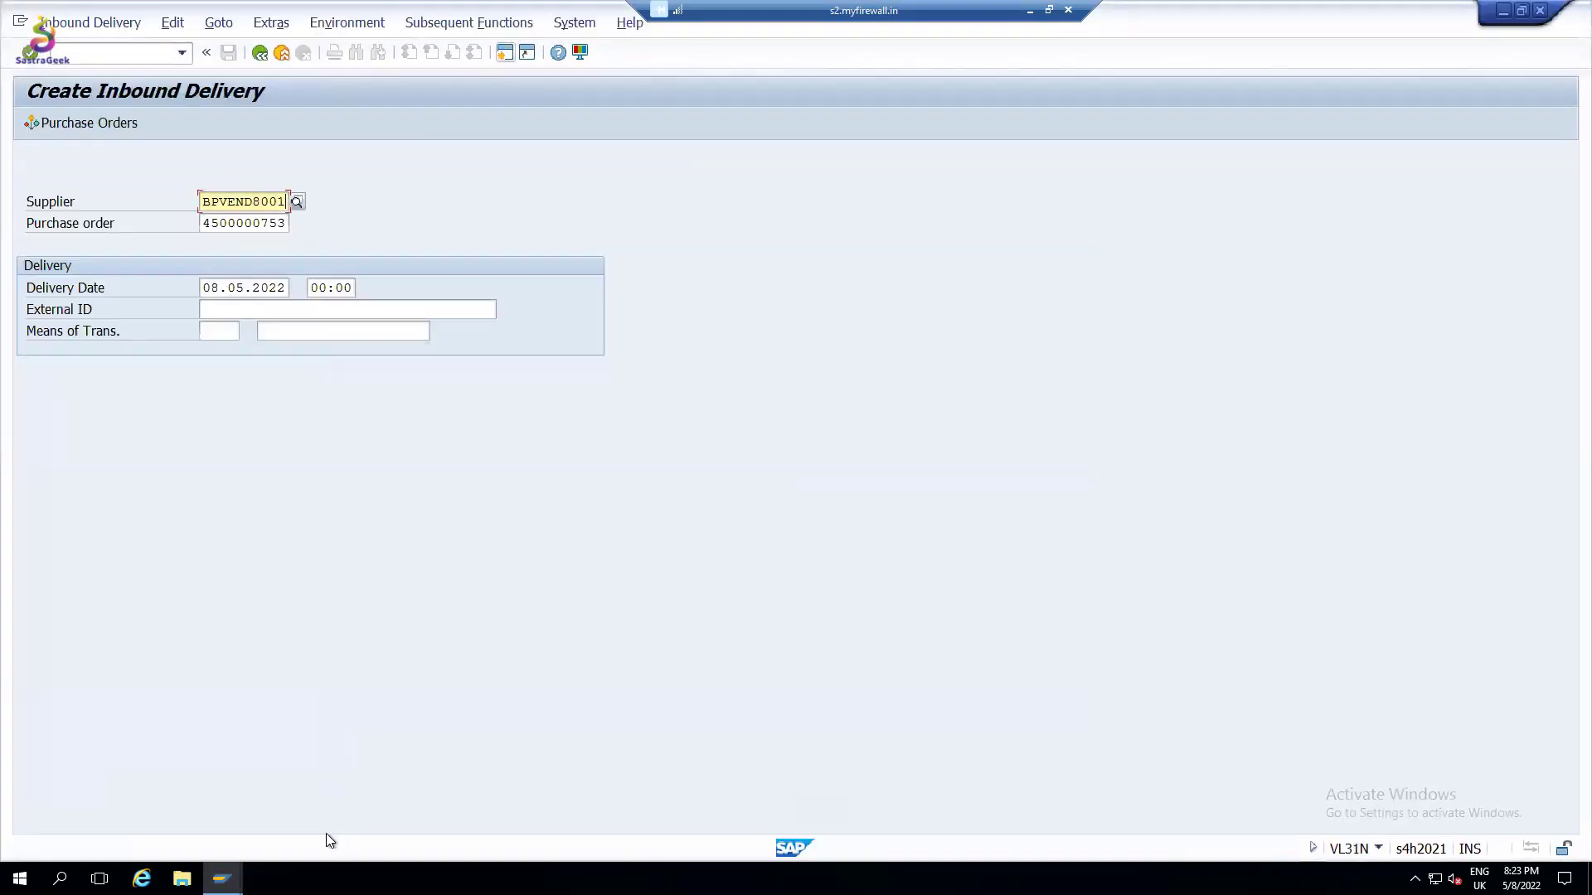
{"action": "left_click", "coordinate": [221, 878]}
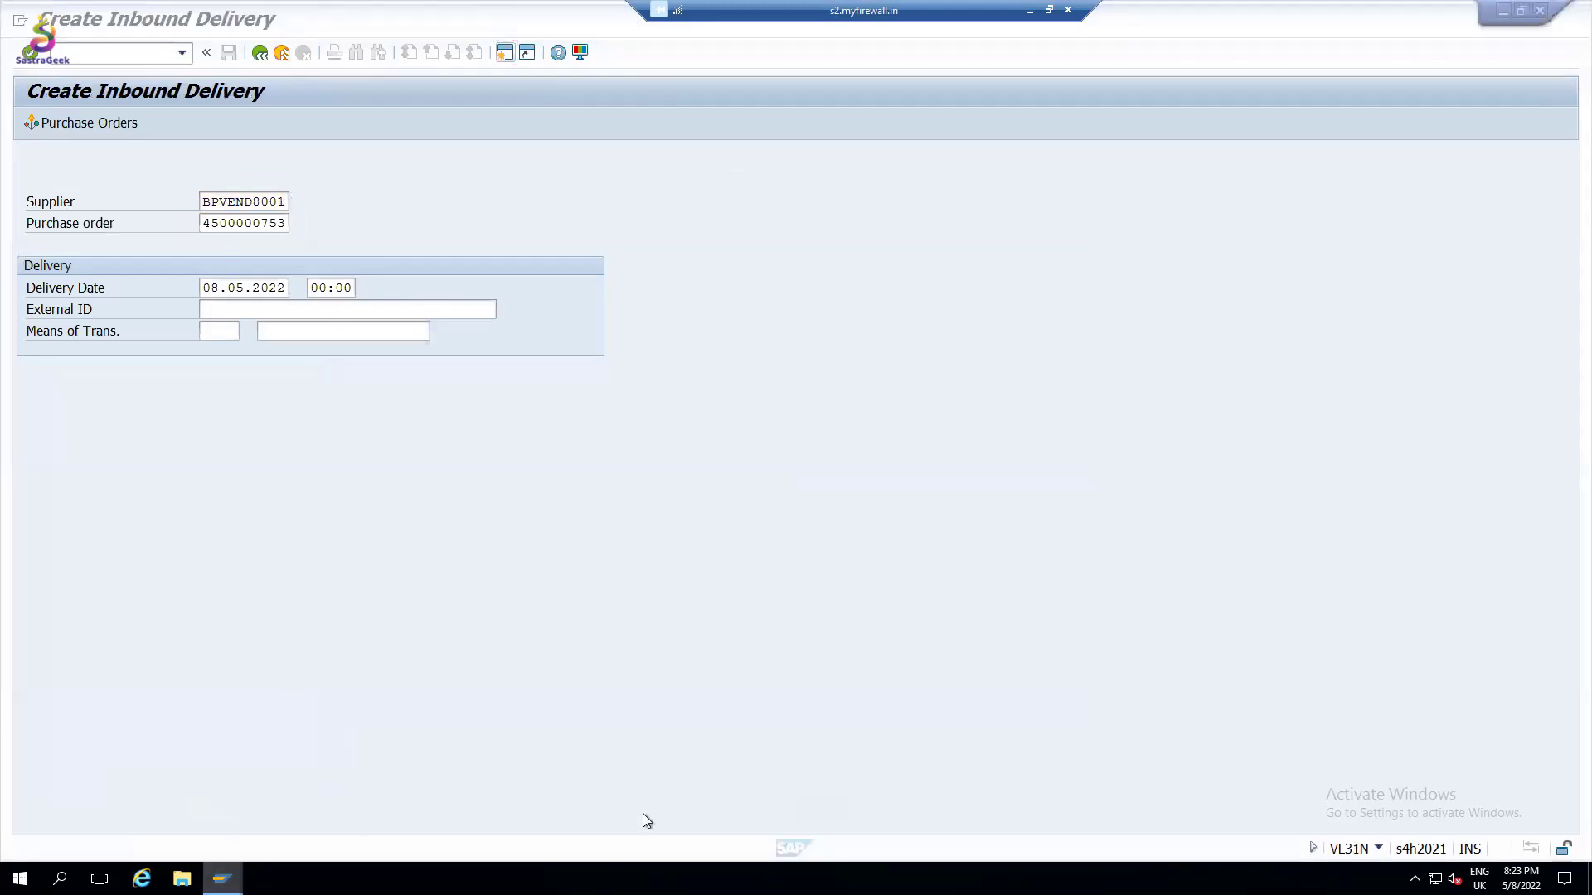
{"action": "left_click", "coordinate": [650, 820]}
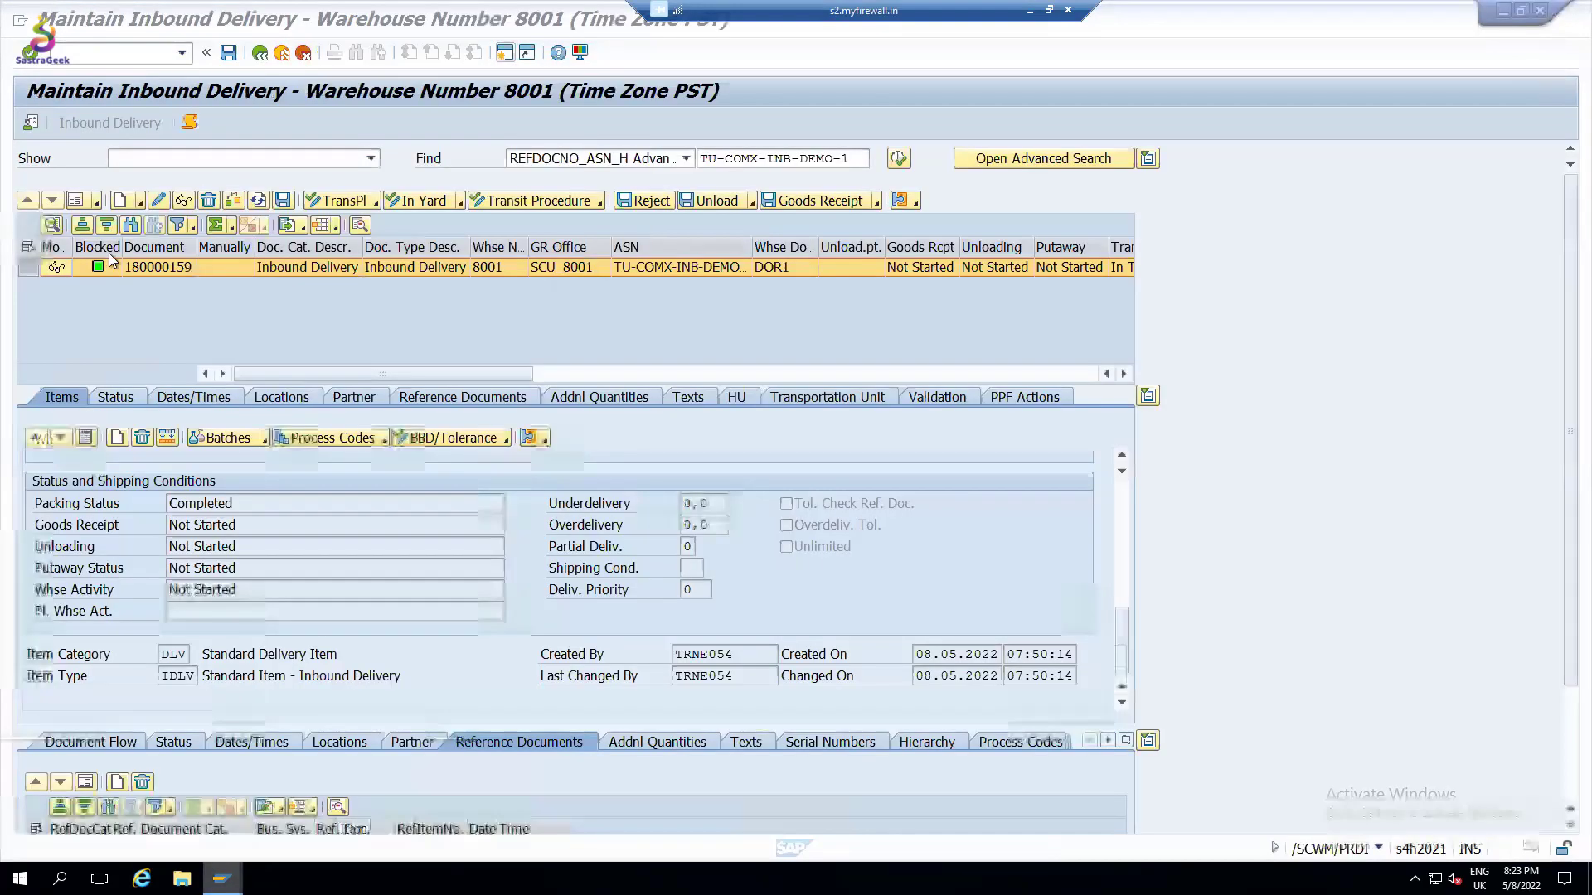
{"action": "left_click", "coordinate": [220, 878]}
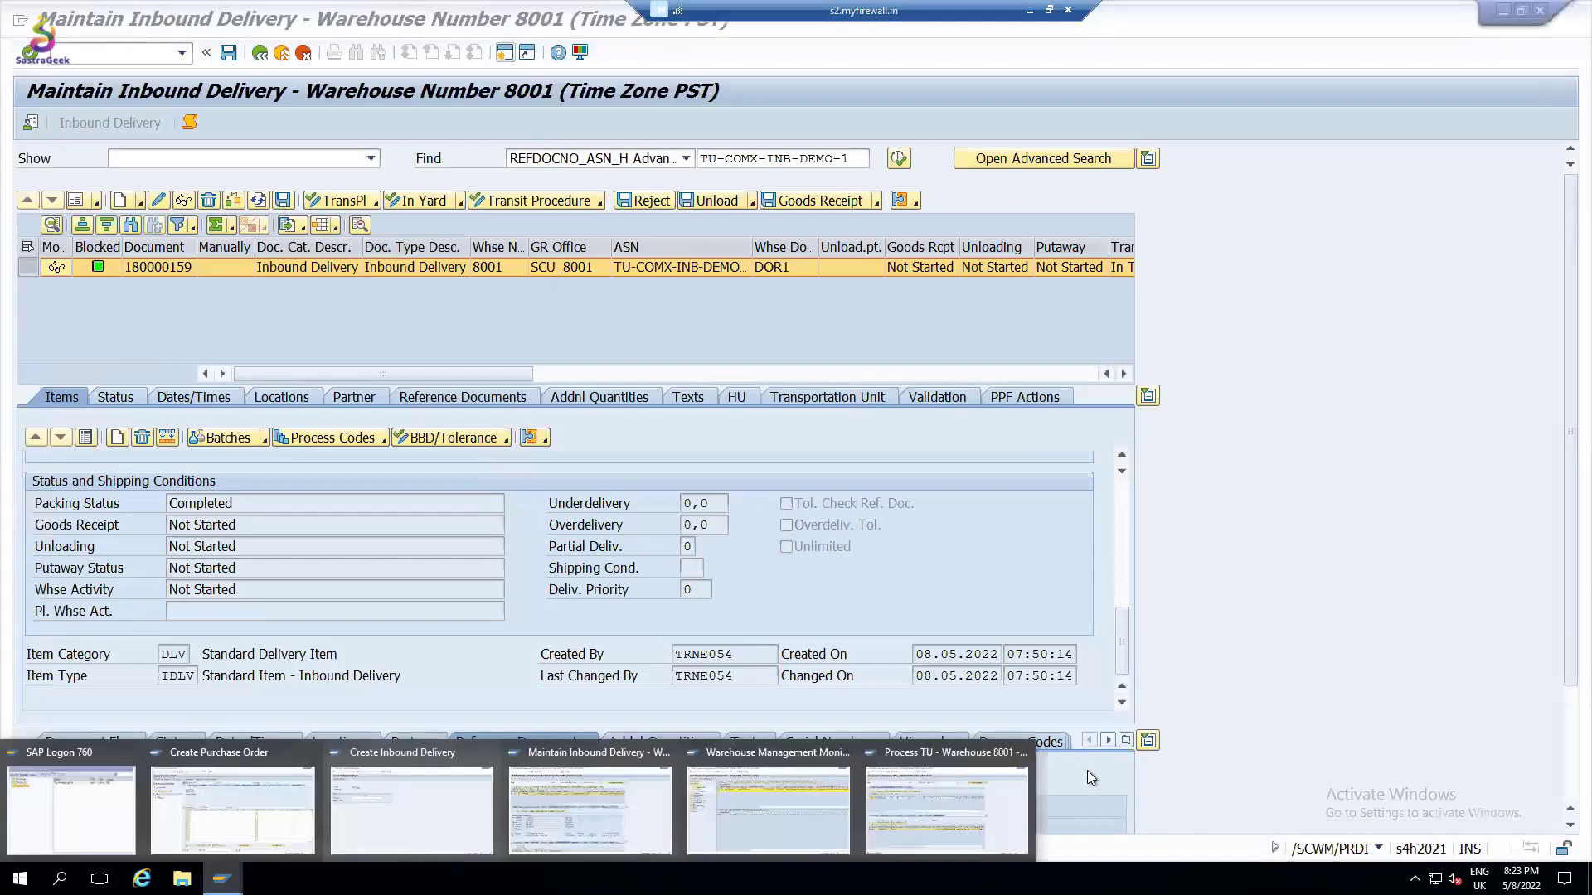
{"action": "left_click", "coordinate": [948, 801]}
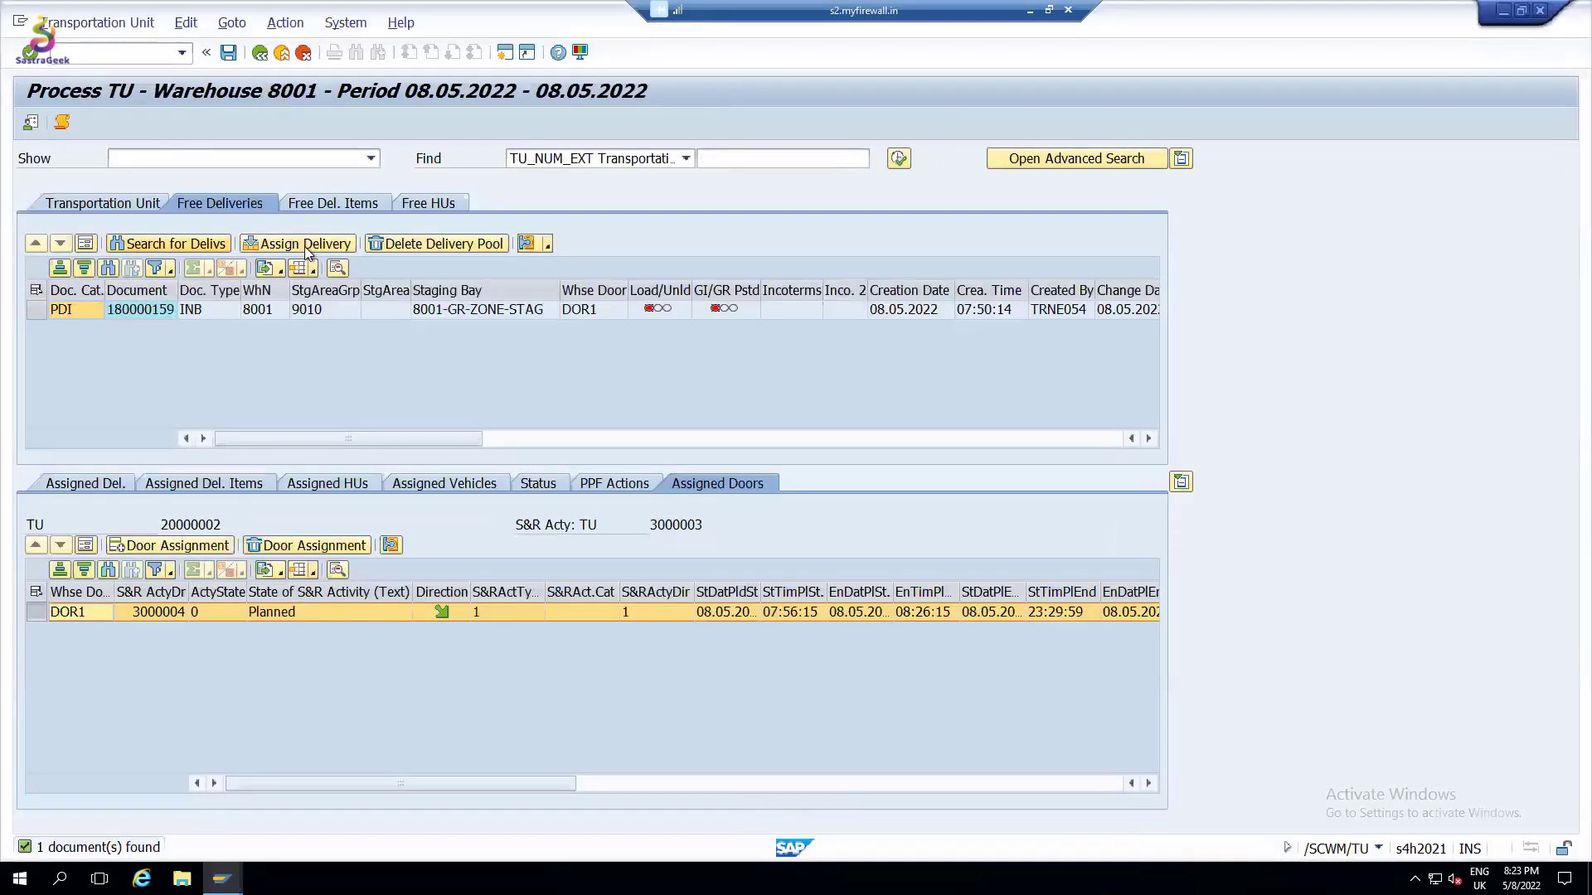
Assign the found inbound delivery to the transportation unit and review its assigned deliveries, delivery items and HUs
{"action": "left_click", "coordinate": [29, 311]}
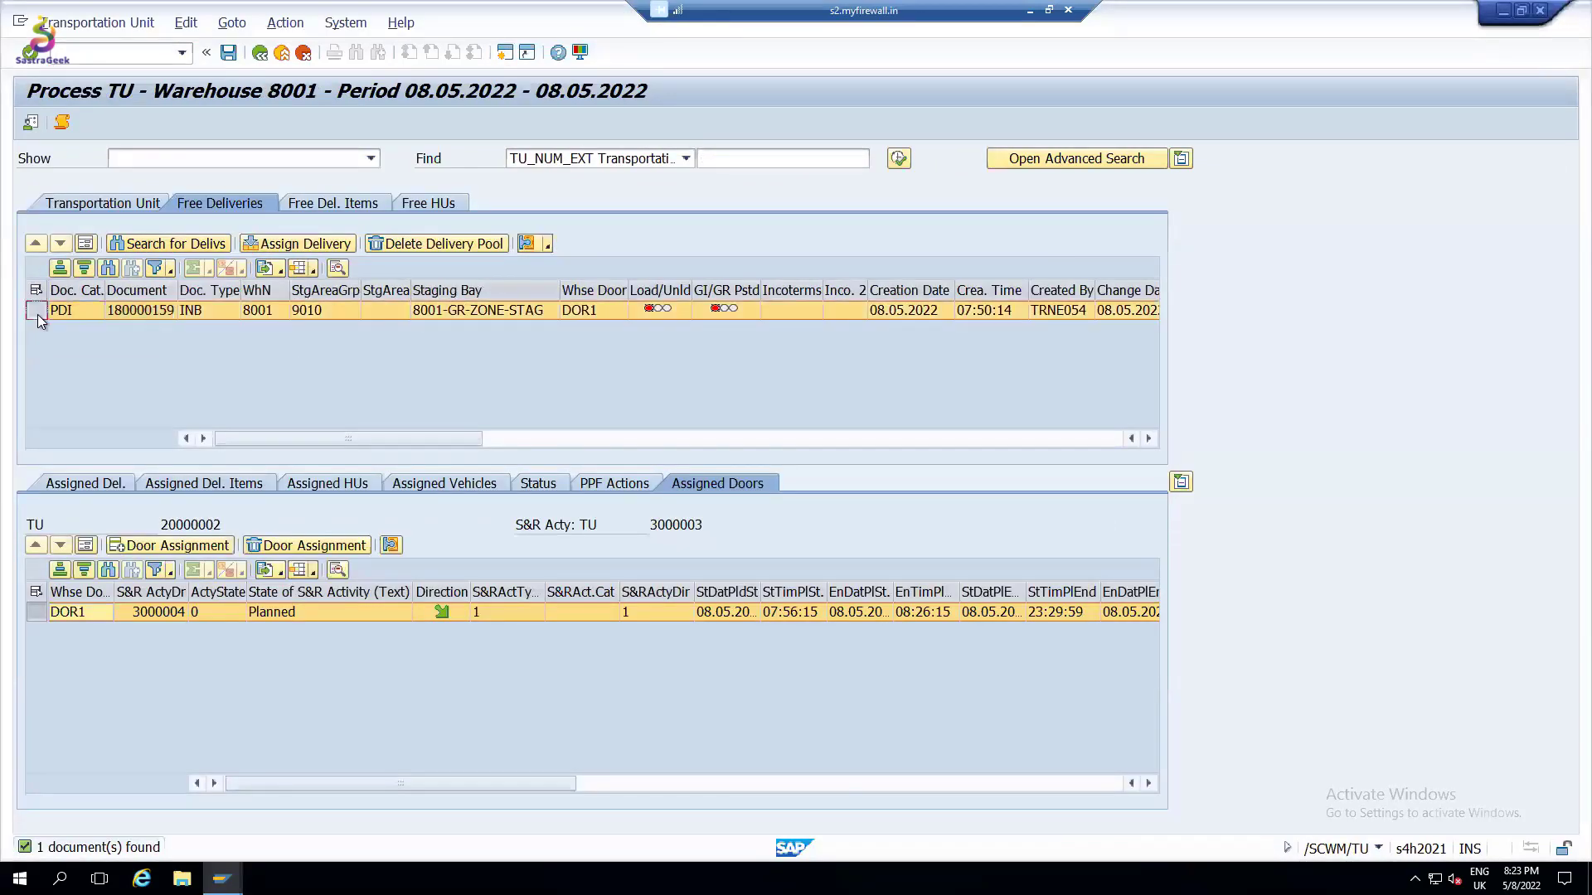
{"action": "left_click", "coordinate": [299, 242]}
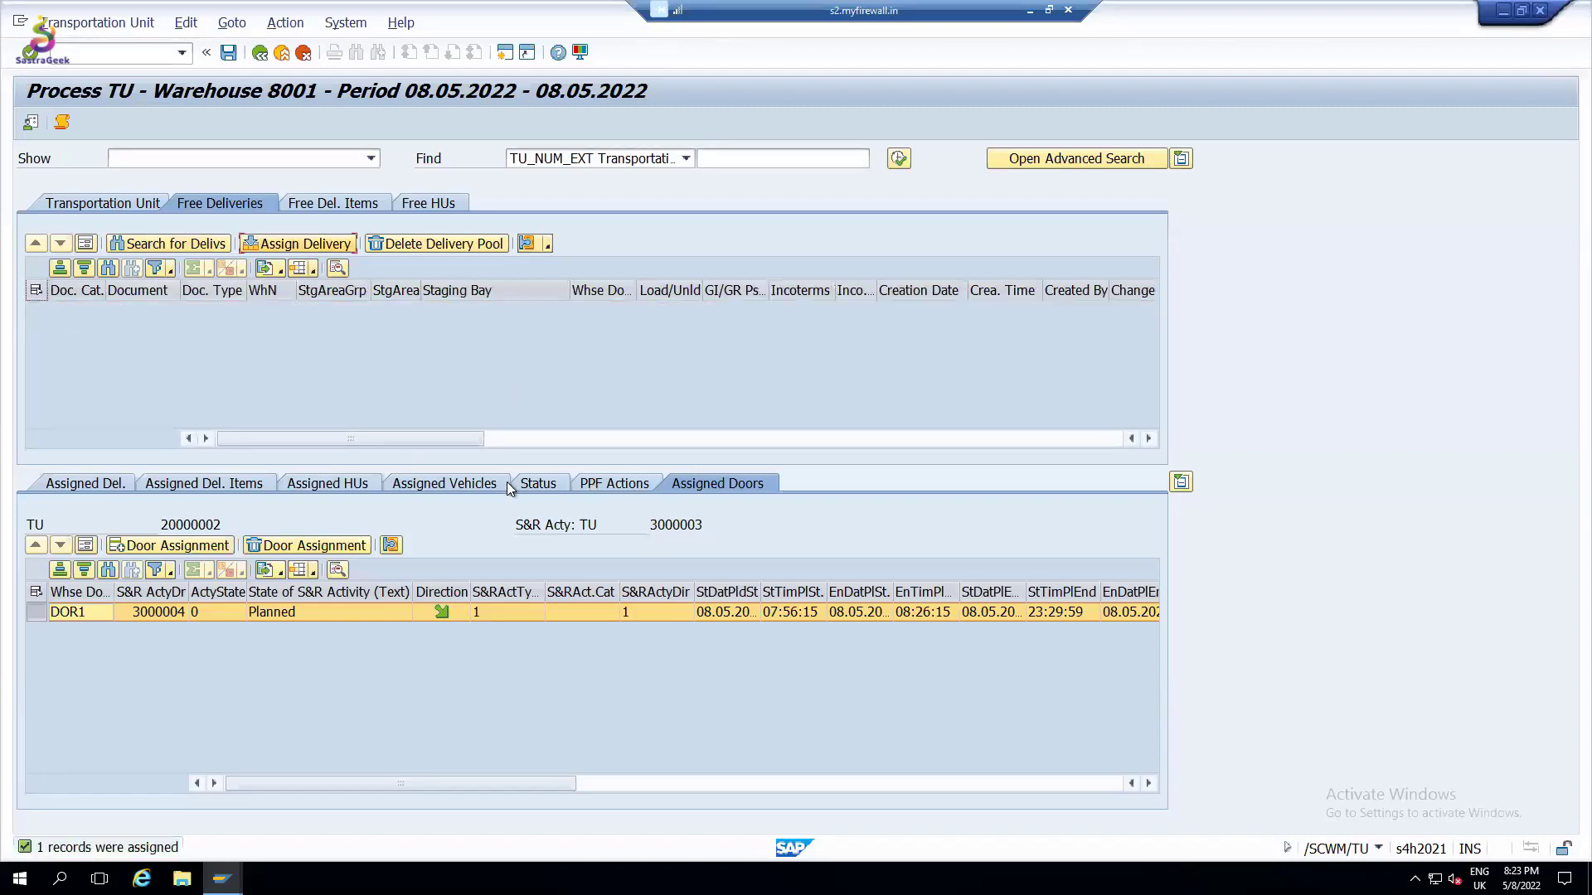
{"action": "left_click", "coordinate": [98, 481]}
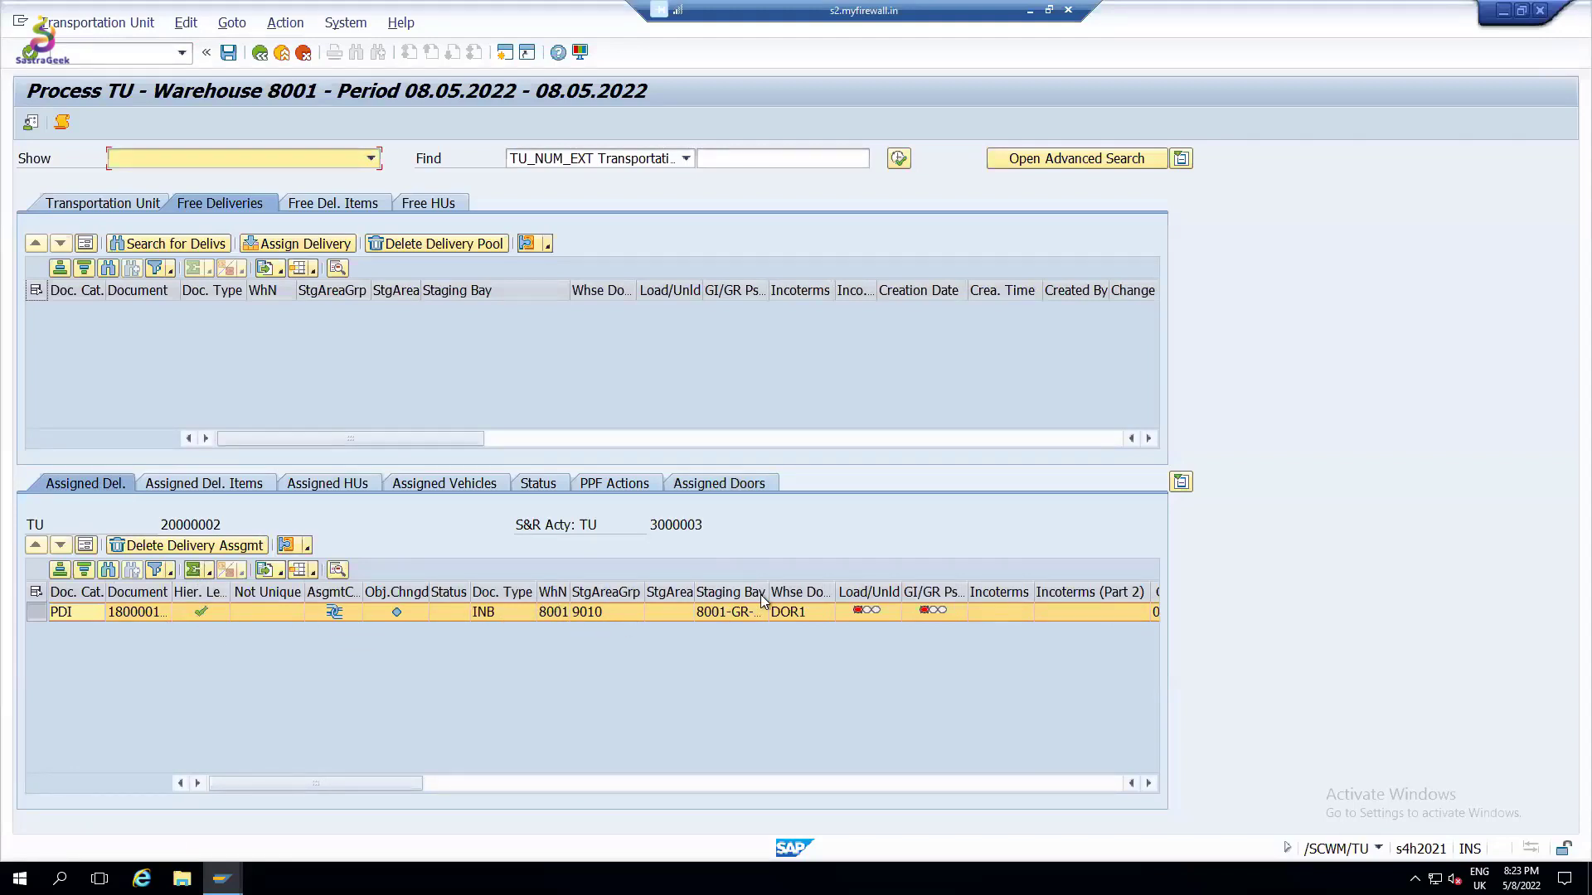
{"action": "left_click", "coordinate": [252, 486]}
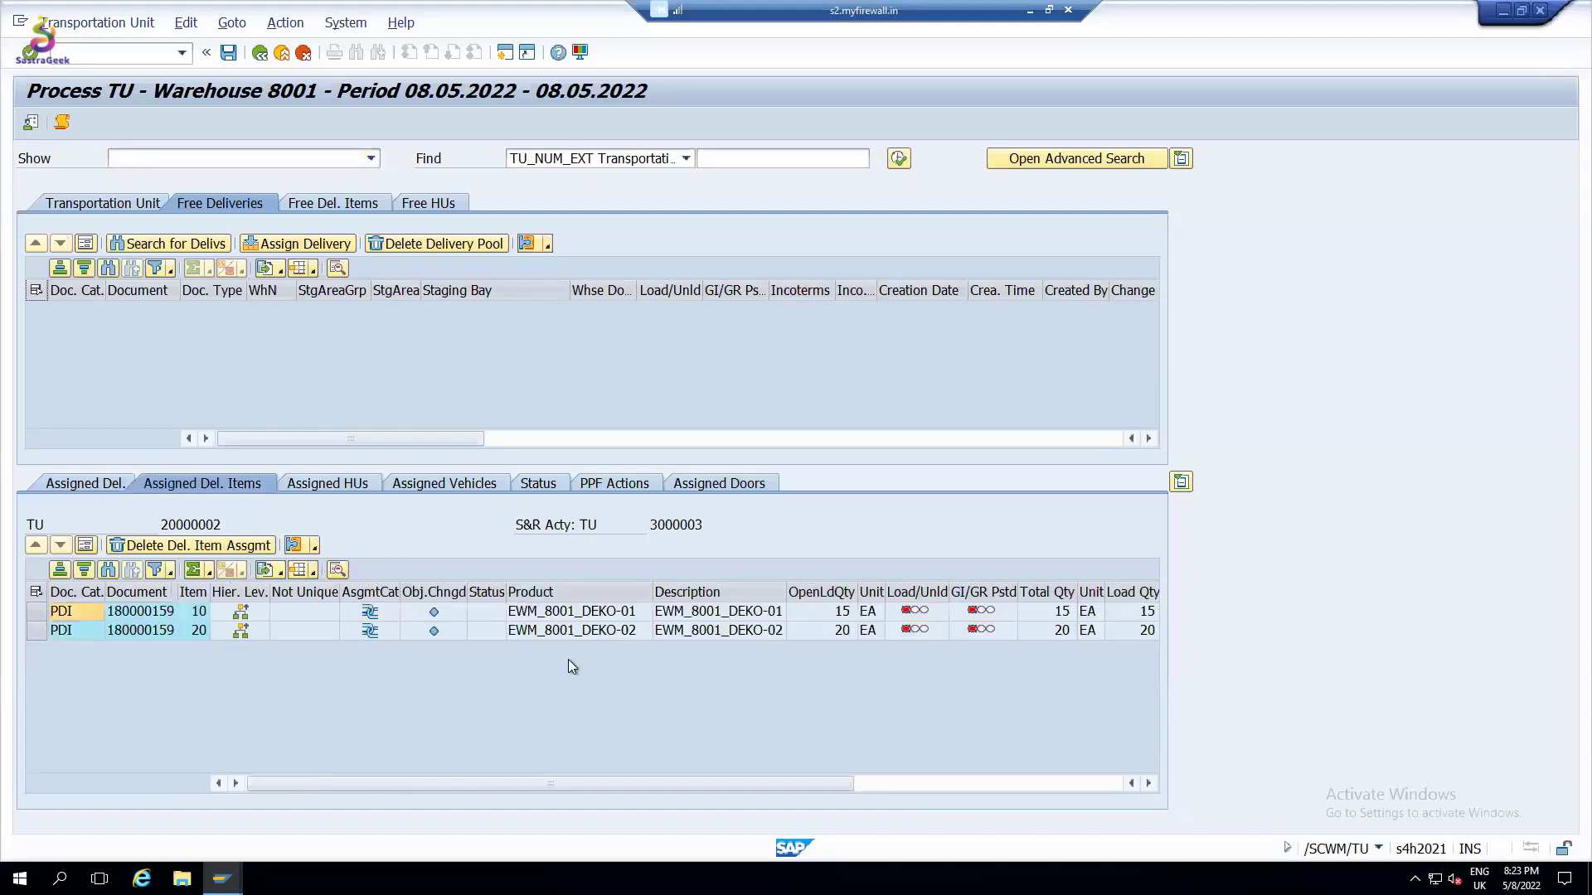
{"action": "left_click", "coordinate": [339, 490]}
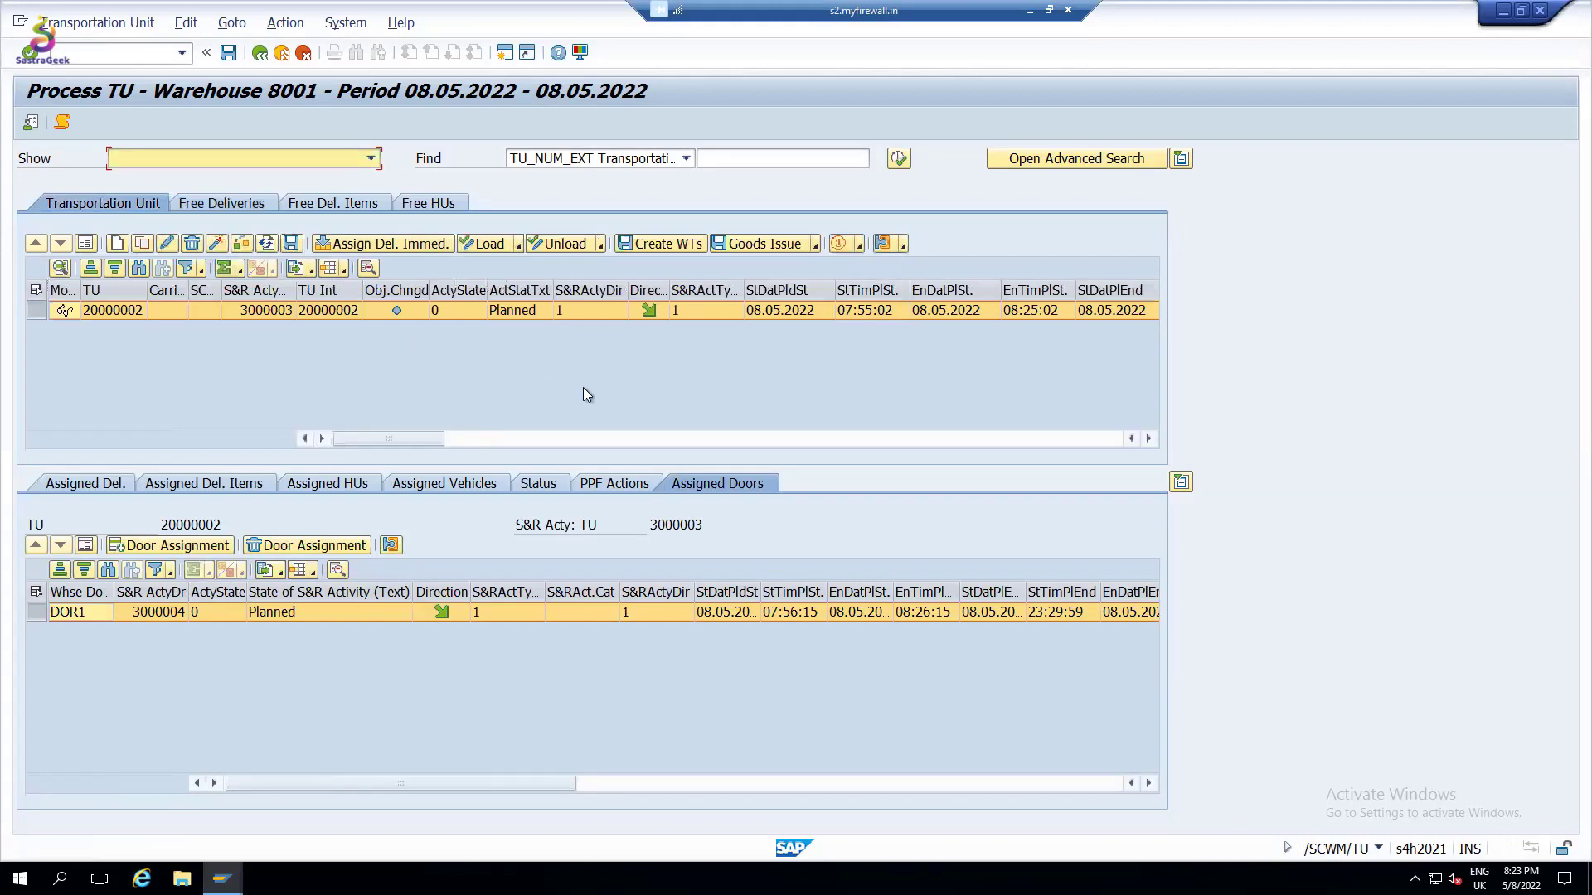
{"action": "left_click", "coordinate": [1029, 11]}
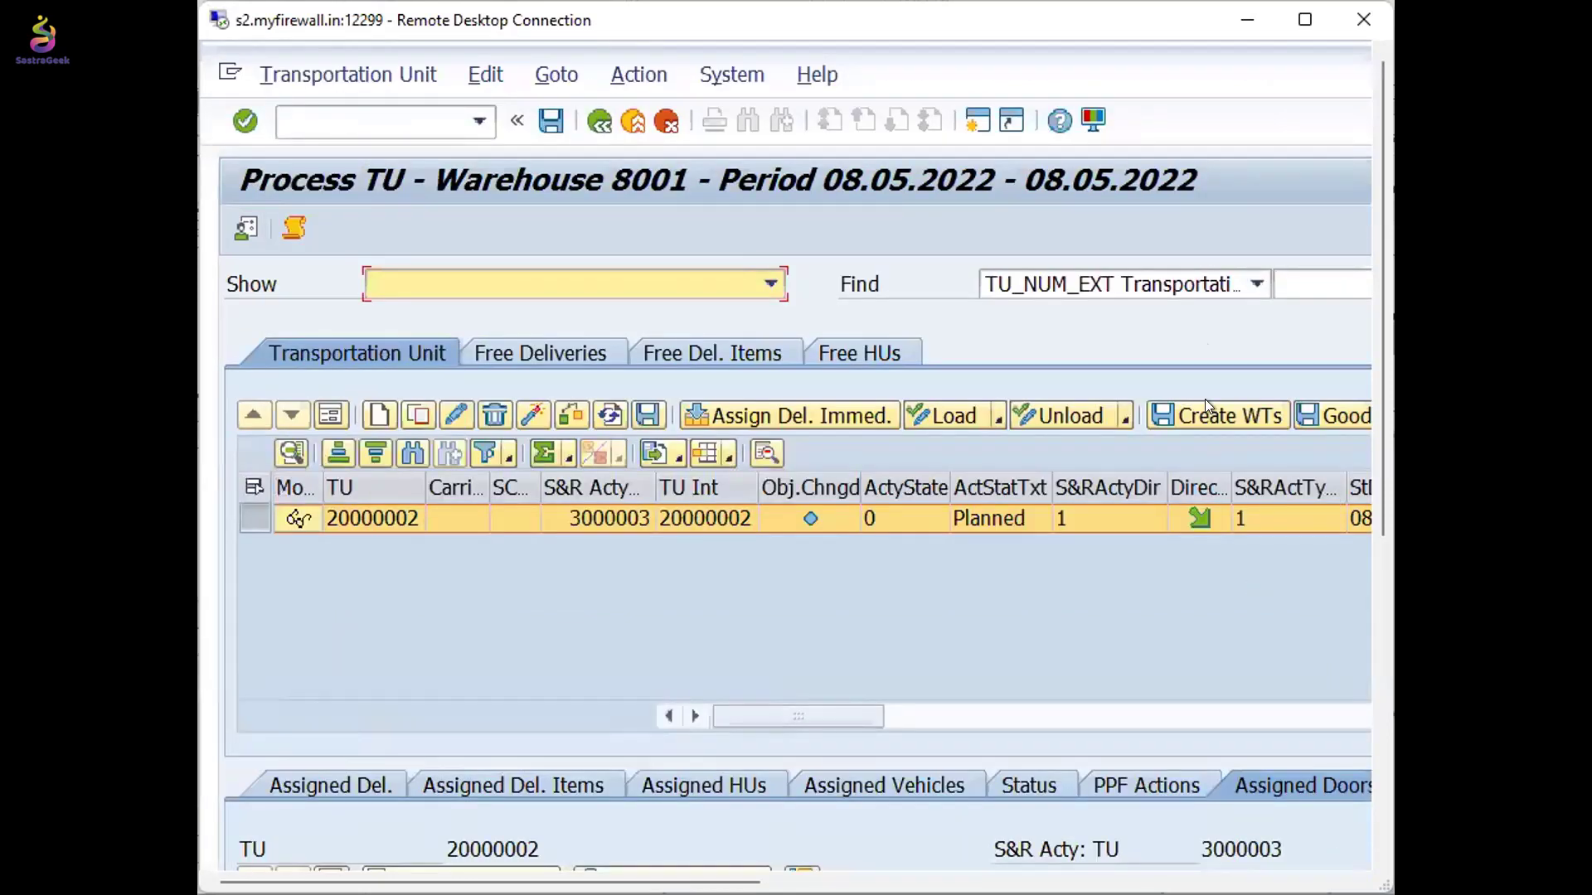
{"action": "double_click", "coordinate": [303, 18]}
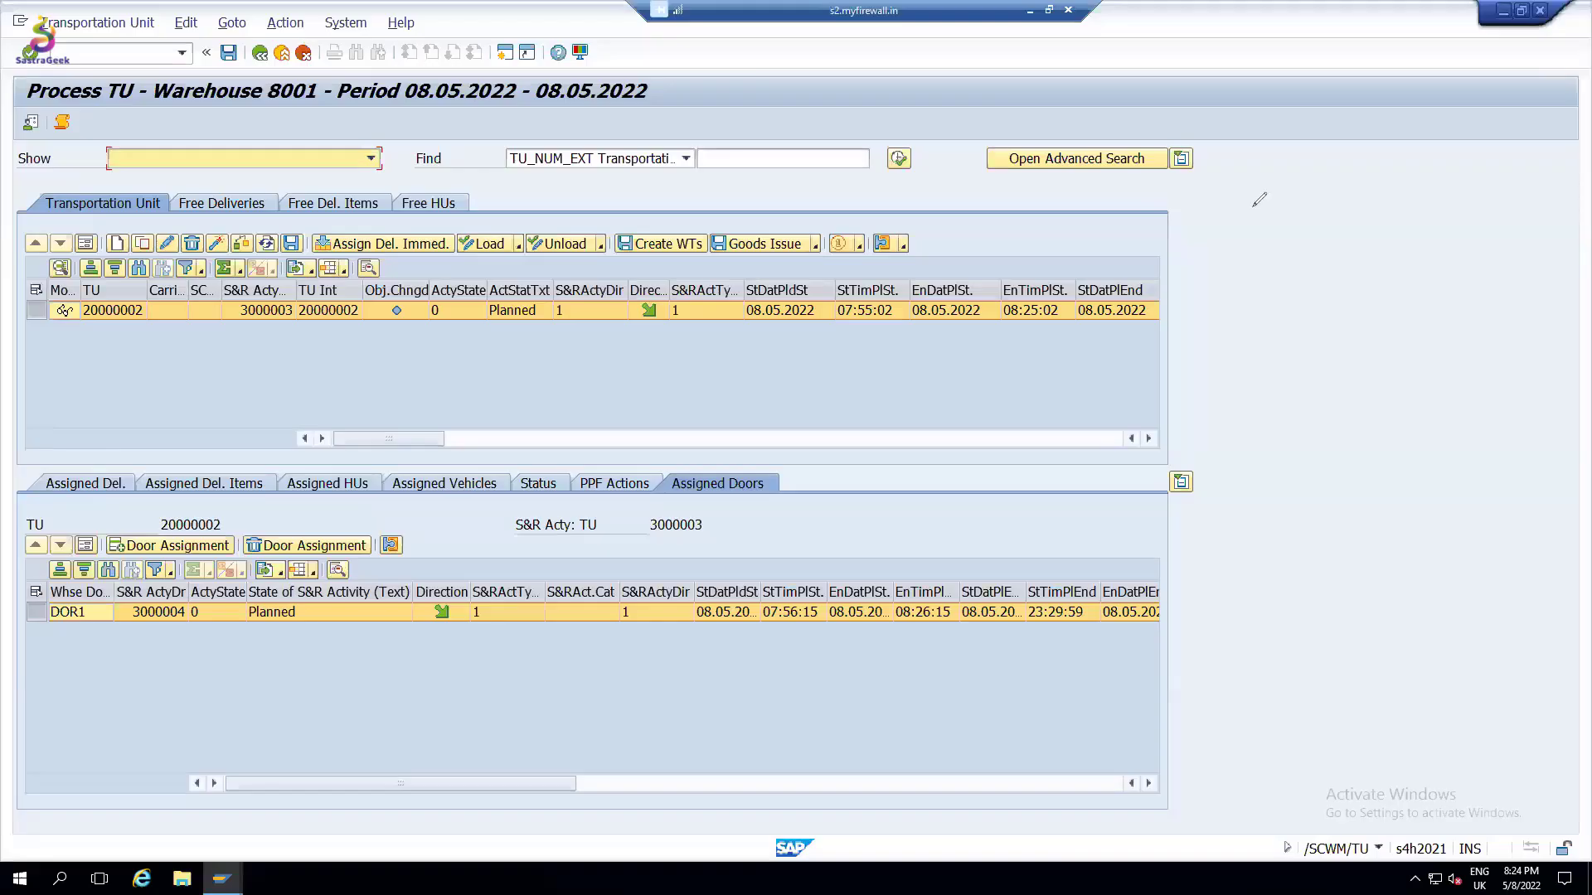
{"action": "mouse_move", "coordinate": [1225, 312]}
{"action": "left_mouse_down"}
{"action": "mouse_move", "coordinate": [1217, 668]}
{"action": "mouse_move", "coordinate": [1274, 311]}
{"action": "mouse_move", "coordinate": [1227, 418]}
{"action": "left_mouse_up"}
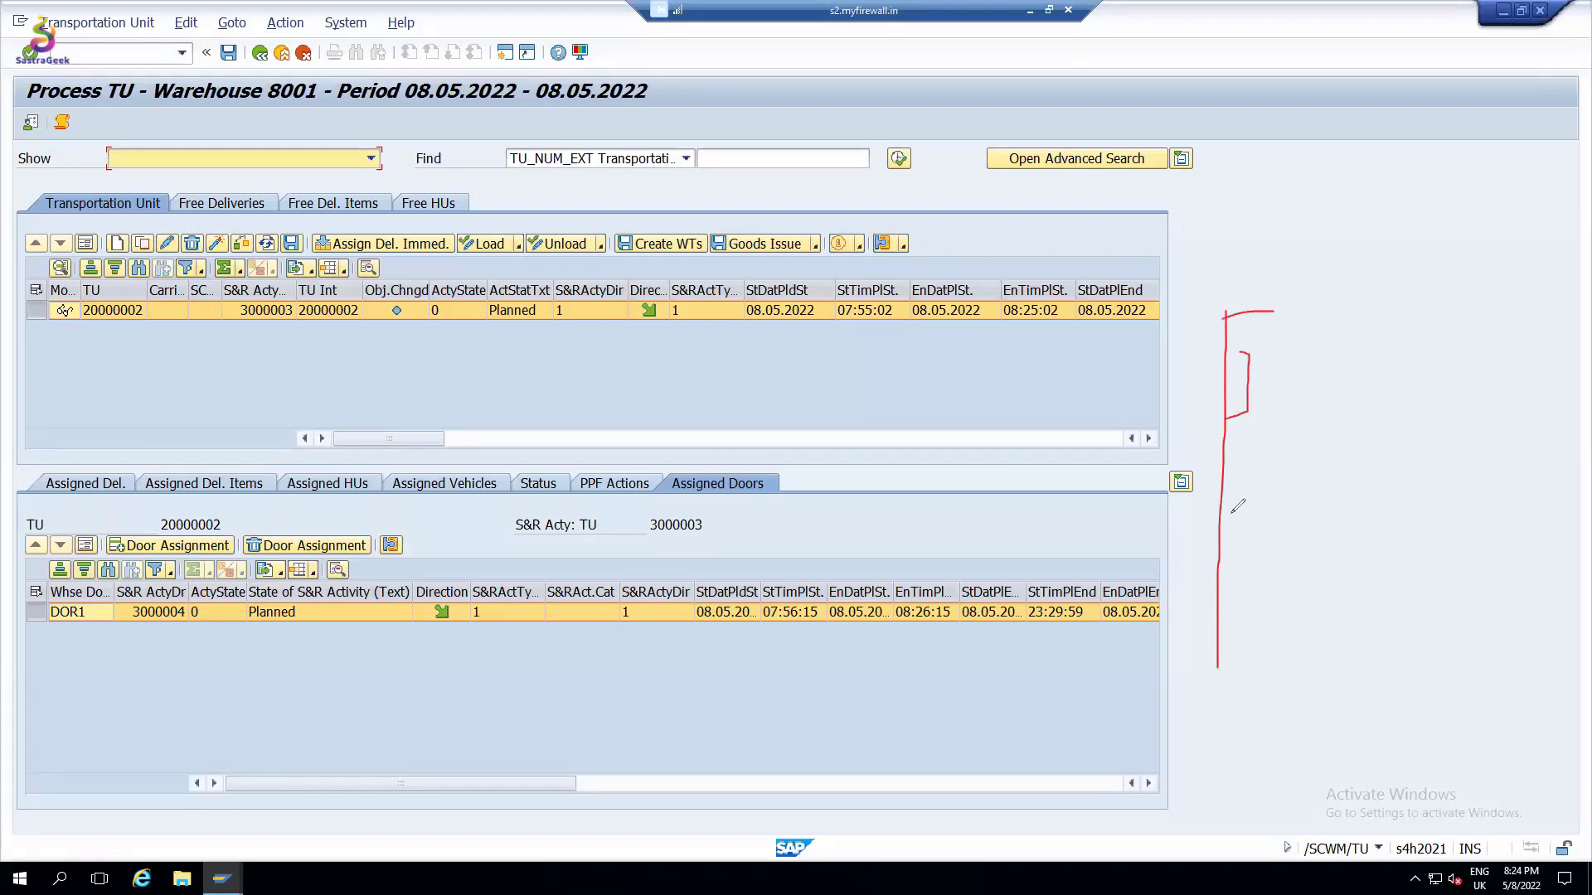
{"action": "left_click_drag", "start_coordinate": [1231, 498], "coordinate": [1226, 700]}
{"action": "left_click_drag", "start_coordinate": [1316, 346], "coordinate": [1325, 608]}
{"action": "left_click_drag", "start_coordinate": [1327, 695], "coordinate": [1325, 610]}
{"action": "mouse_move", "coordinate": [1317, 357]}
{"action": "left_mouse_down"}
{"action": "mouse_move", "coordinate": [1364, 342]}
{"action": "mouse_move", "coordinate": [1408, 649]}
{"action": "mouse_move", "coordinate": [1318, 672]}
{"action": "left_mouse_up"}
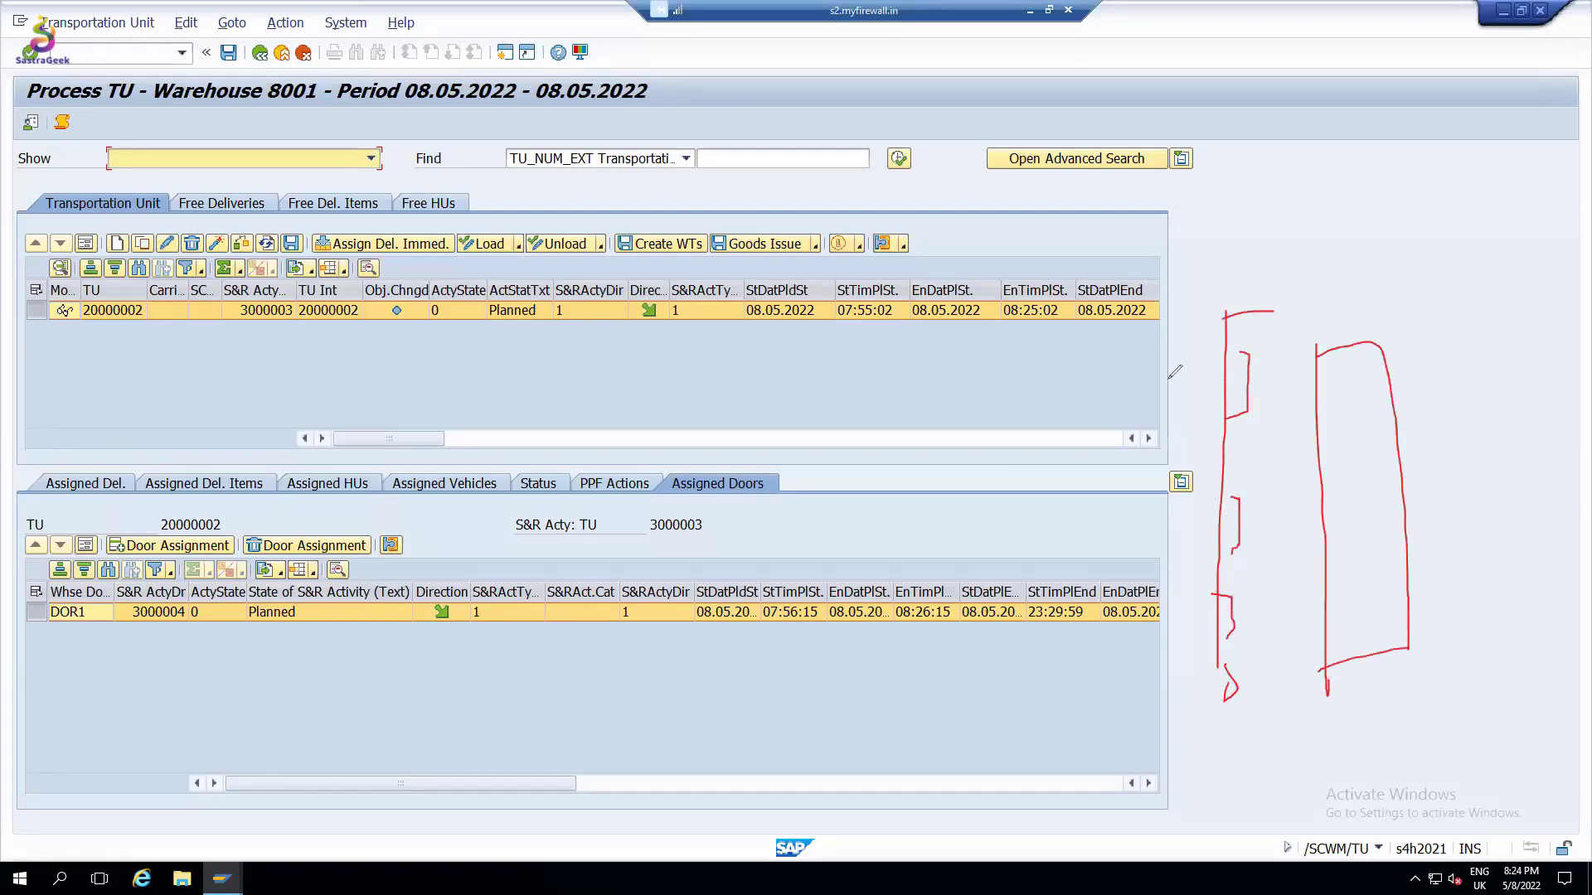
{"action": "left_click_drag", "start_coordinate": [1026, 349], "coordinate": [1177, 340]}
{"action": "mouse_move", "coordinate": [1177, 340]}
{"action": "left_mouse_down"}
{"action": "mouse_move", "coordinate": [1196, 431]}
{"action": "mouse_move", "coordinate": [1037, 446]}
{"action": "left_mouse_up"}
{"action": "mouse_move", "coordinate": [1038, 446]}
{"action": "left_mouse_down"}
{"action": "mouse_move", "coordinate": [1028, 348]}
{"action": "mouse_move", "coordinate": [1147, 376]}
{"action": "mouse_move", "coordinate": [1120, 411]}
{"action": "mouse_move", "coordinate": [1171, 415]}
{"action": "mouse_move", "coordinate": [1241, 390]}
{"action": "mouse_move", "coordinate": [1247, 361]}
{"action": "mouse_move", "coordinate": [1276, 347]}
{"action": "mouse_move", "coordinate": [1317, 354]}
{"action": "left_mouse_up"}
{"action": "mouse_move", "coordinate": [1330, 363]}
{"action": "left_mouse_down"}
{"action": "mouse_move", "coordinate": [1343, 408]}
{"action": "mouse_move", "coordinate": [1361, 402]}
{"action": "left_mouse_up"}
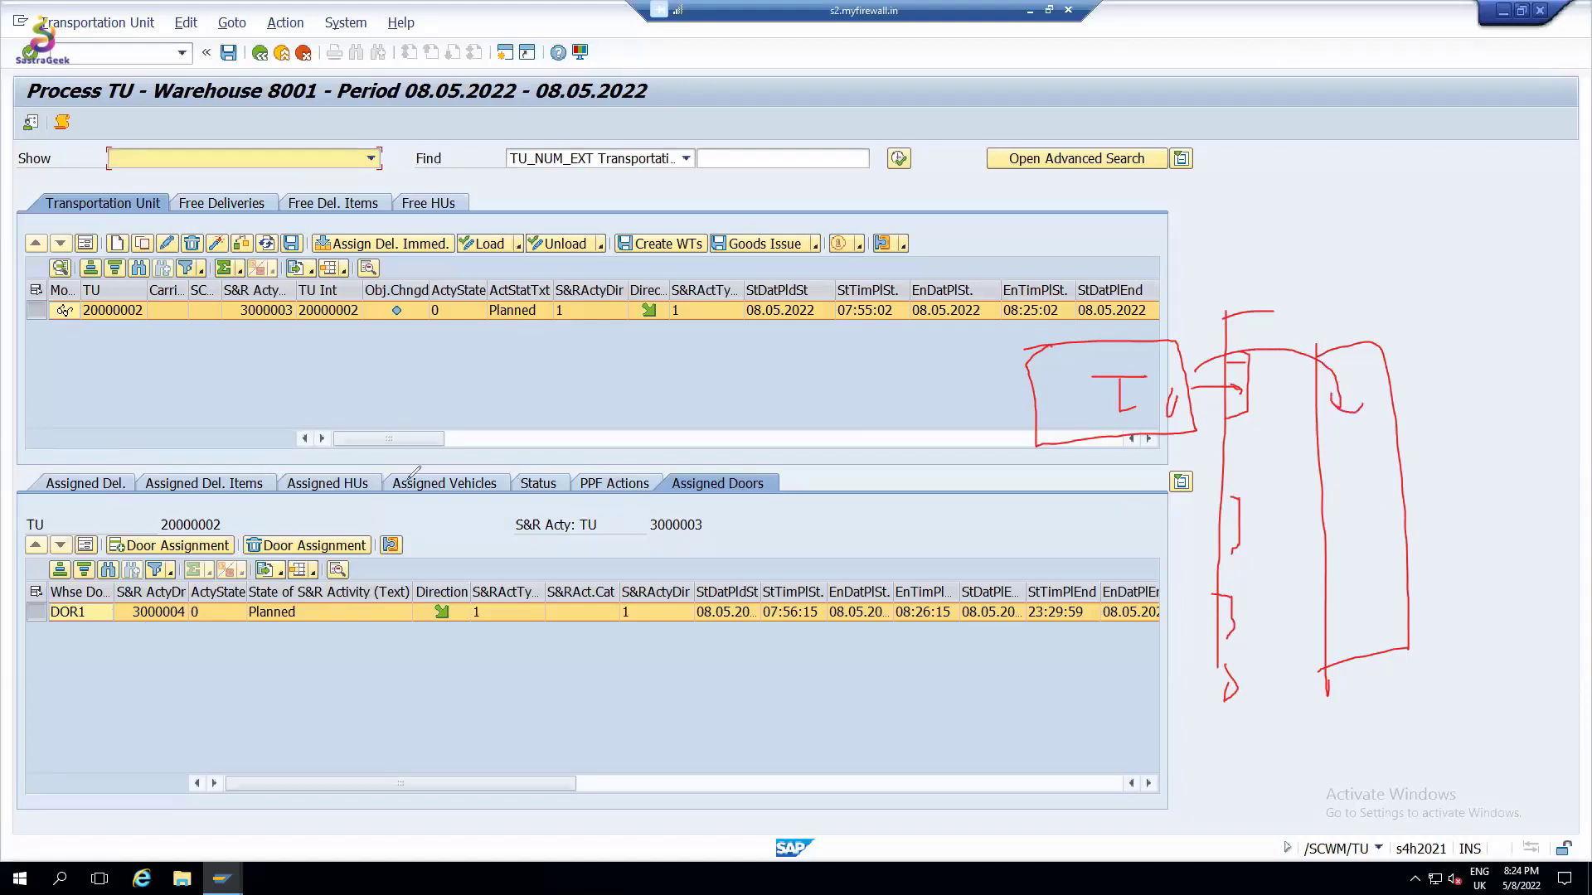
{"action": "left_click_drag", "start_coordinate": [346, 468], "coordinate": [356, 474]}
{"action": "mouse_move", "coordinate": [1062, 396]}
{"action": "left_mouse_down"}
{"action": "mouse_move", "coordinate": [1061, 434]}
{"action": "mouse_move", "coordinate": [1106, 388]}
{"action": "mouse_move", "coordinate": [1068, 435]}
{"action": "left_mouse_up"}
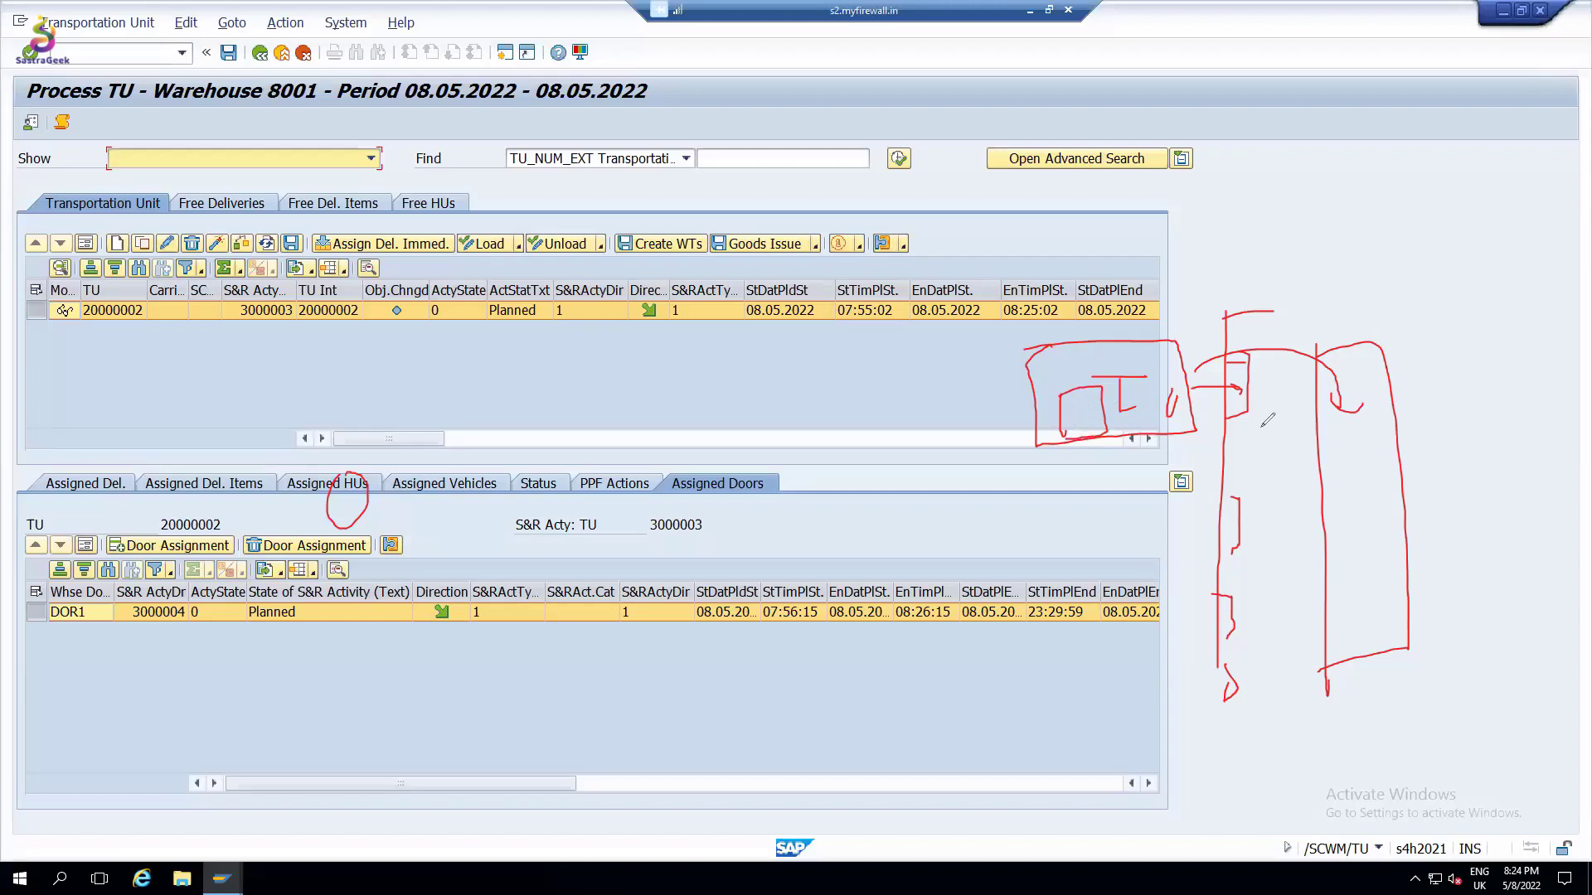
{"action": "mouse_move", "coordinate": [1168, 369]}
{"action": "left_mouse_down"}
{"action": "mouse_move", "coordinate": [1319, 360]}
{"action": "mouse_move", "coordinate": [1322, 406]}
{"action": "mouse_move", "coordinate": [1331, 396]}
{"action": "left_mouse_up"}
{"action": "mouse_move", "coordinate": [668, 199]}
{"action": "left_mouse_down"}
{"action": "mouse_move", "coordinate": [671, 295]}
{"action": "mouse_move", "coordinate": [642, 199]}
{"action": "left_mouse_up"}
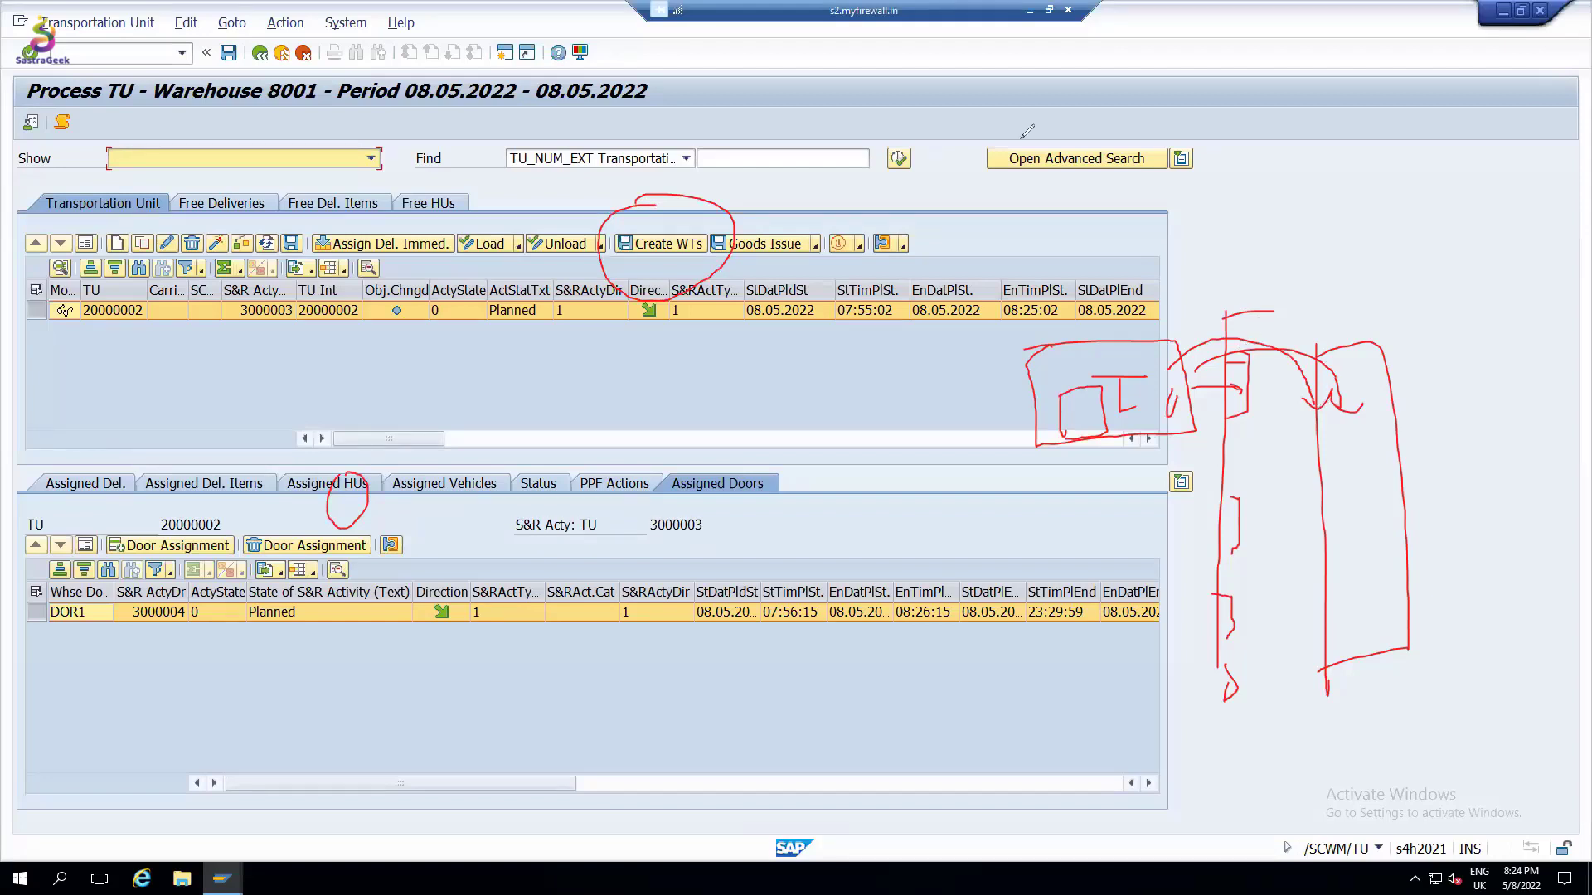
{"action": "key", "text": "Escape"}
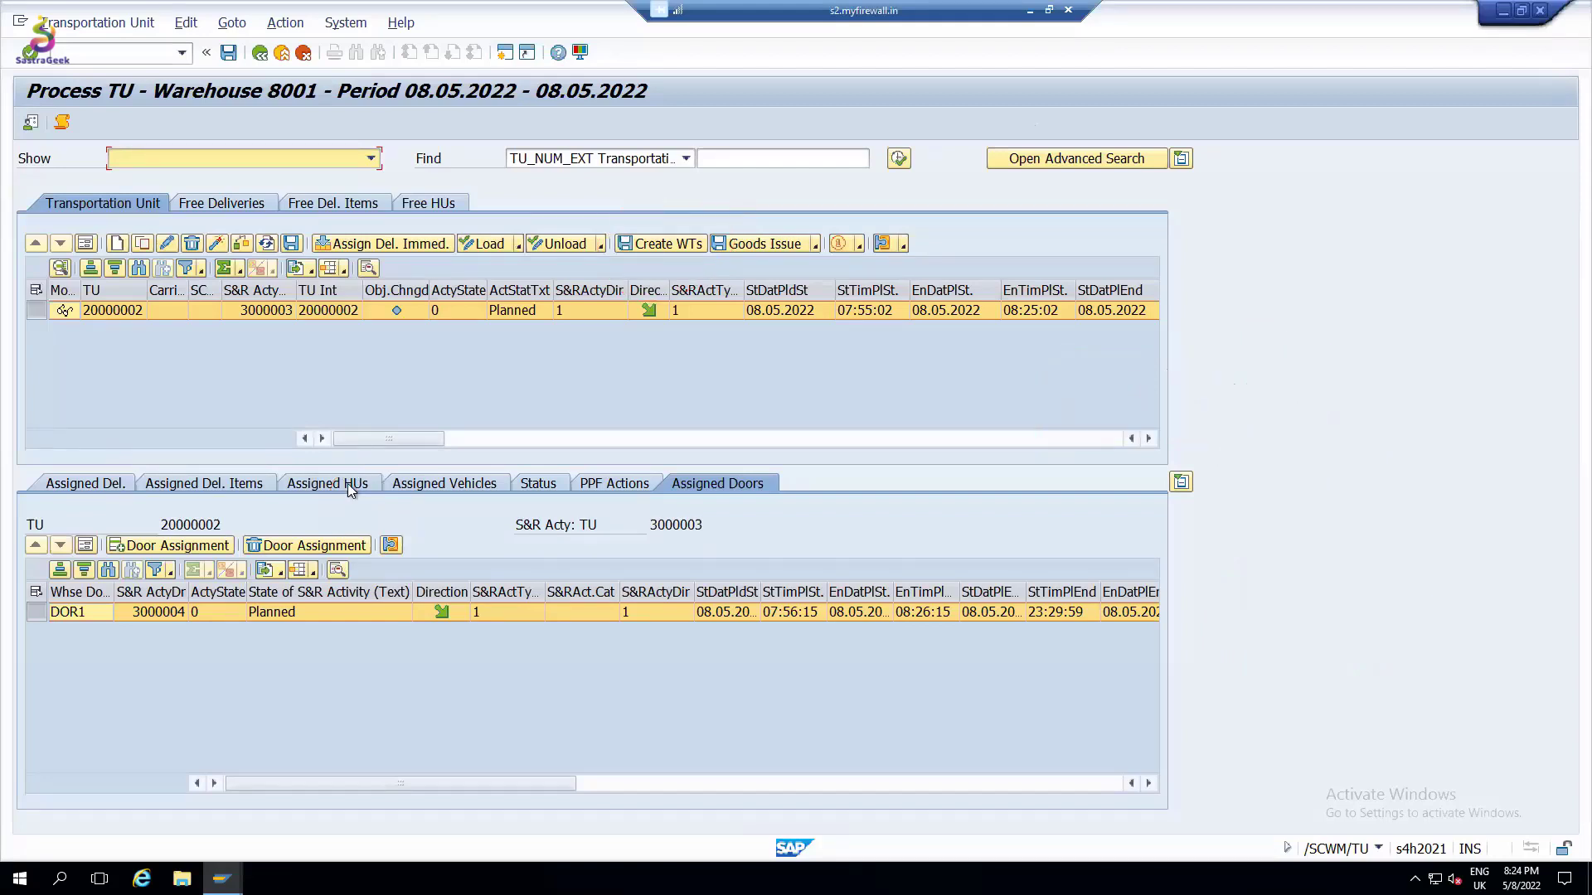
Review the TU's assigned handling units, then post the transportation unit's arrival at the checkpoint and save it
{"action": "left_click", "coordinate": [347, 484]}
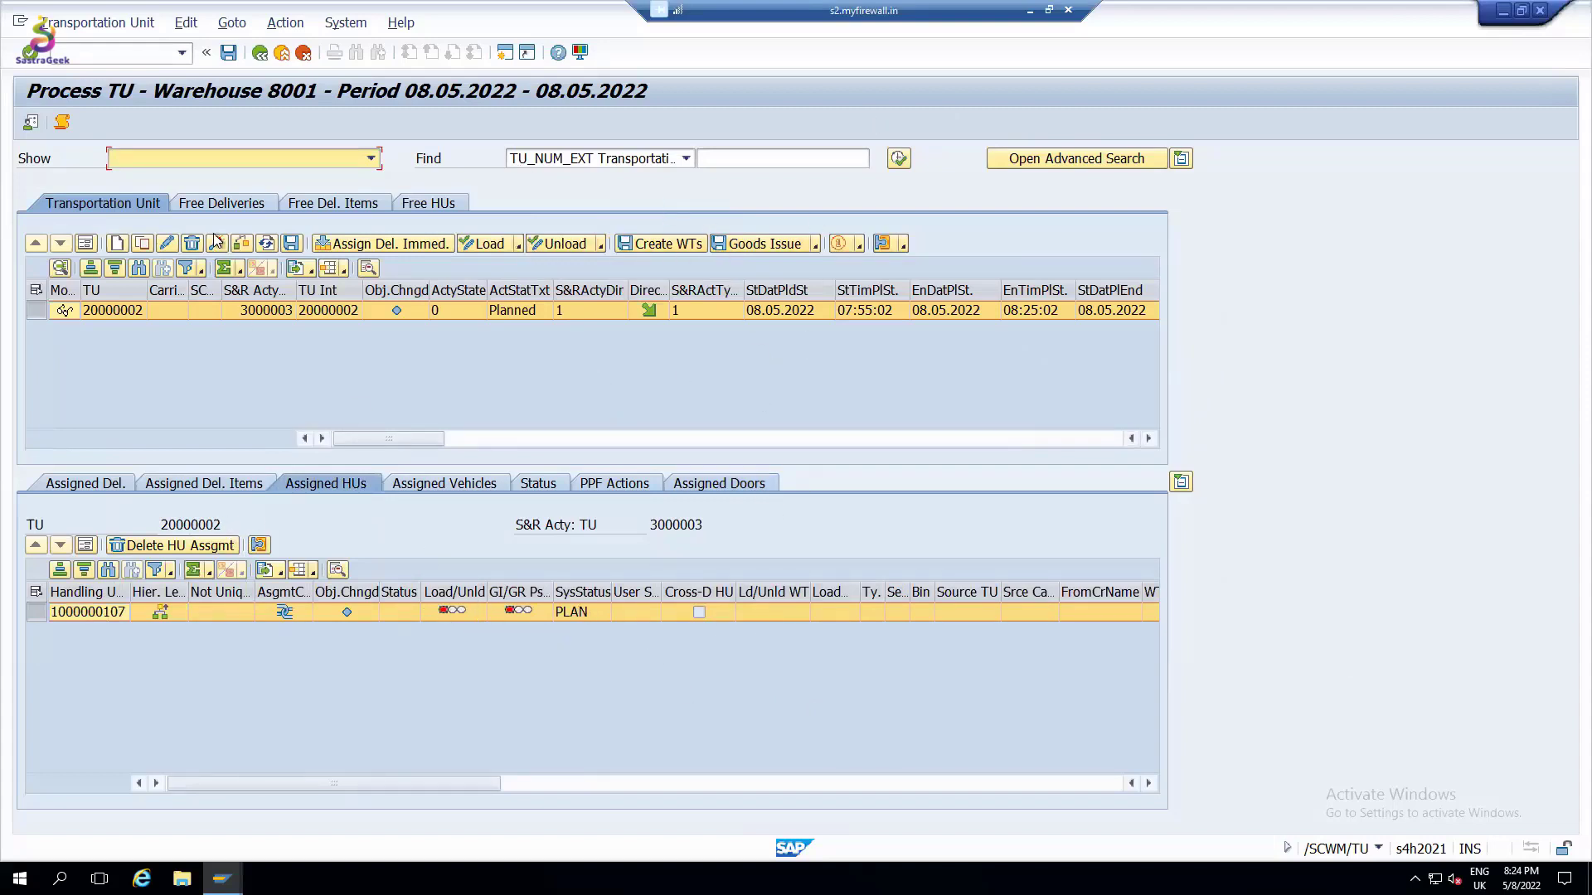
{"action": "left_click", "coordinate": [284, 22]}
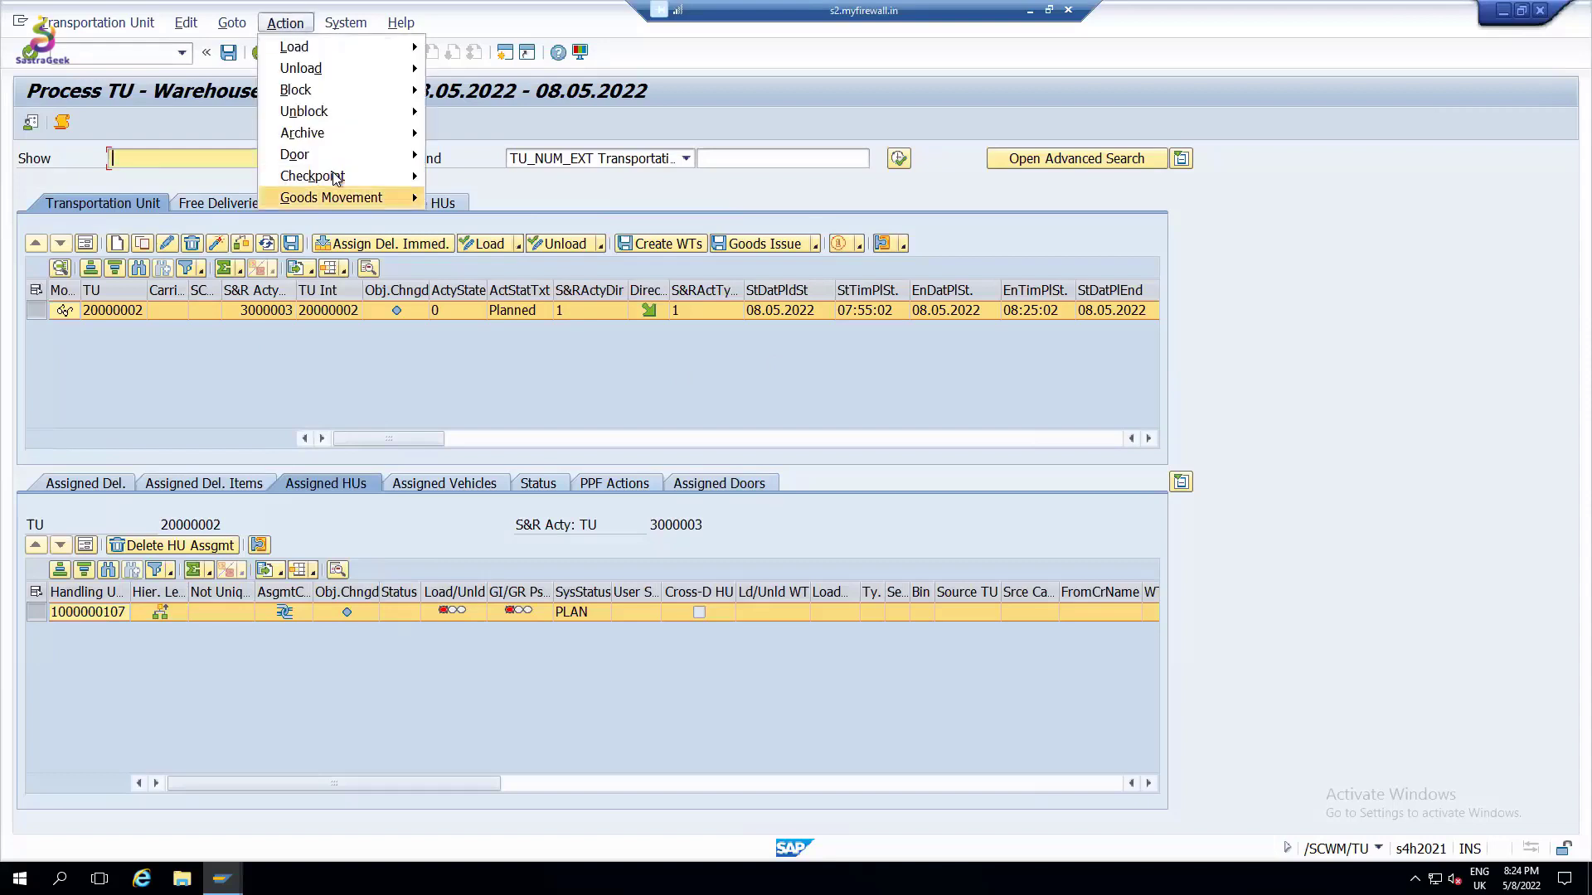
{"action": "mouse_move", "coordinate": [333, 175]}
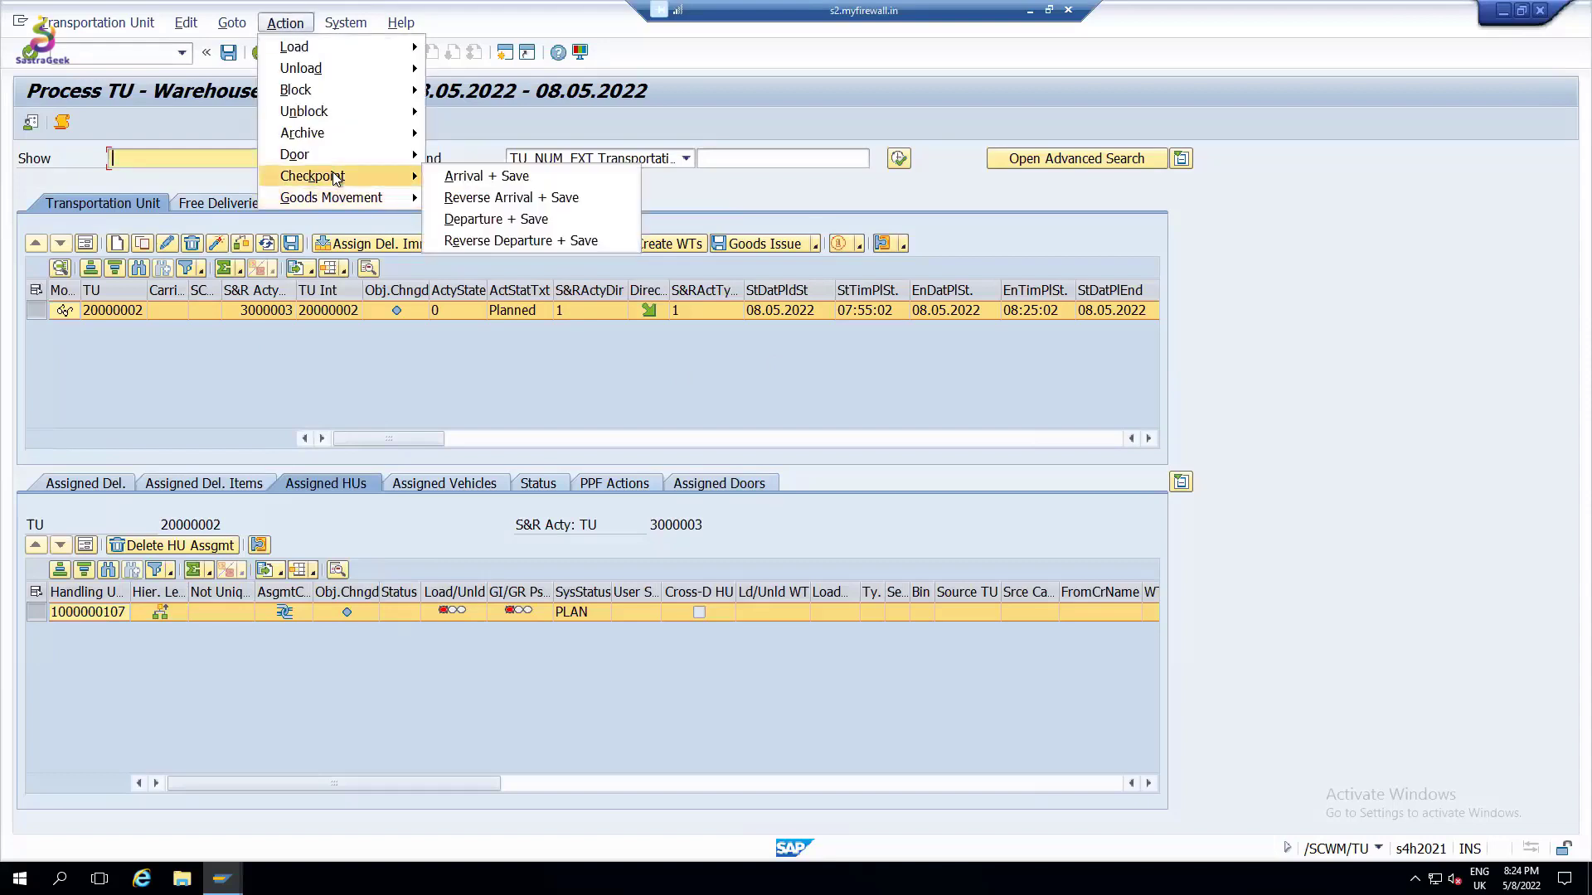
{"action": "left_click", "coordinate": [520, 178]}
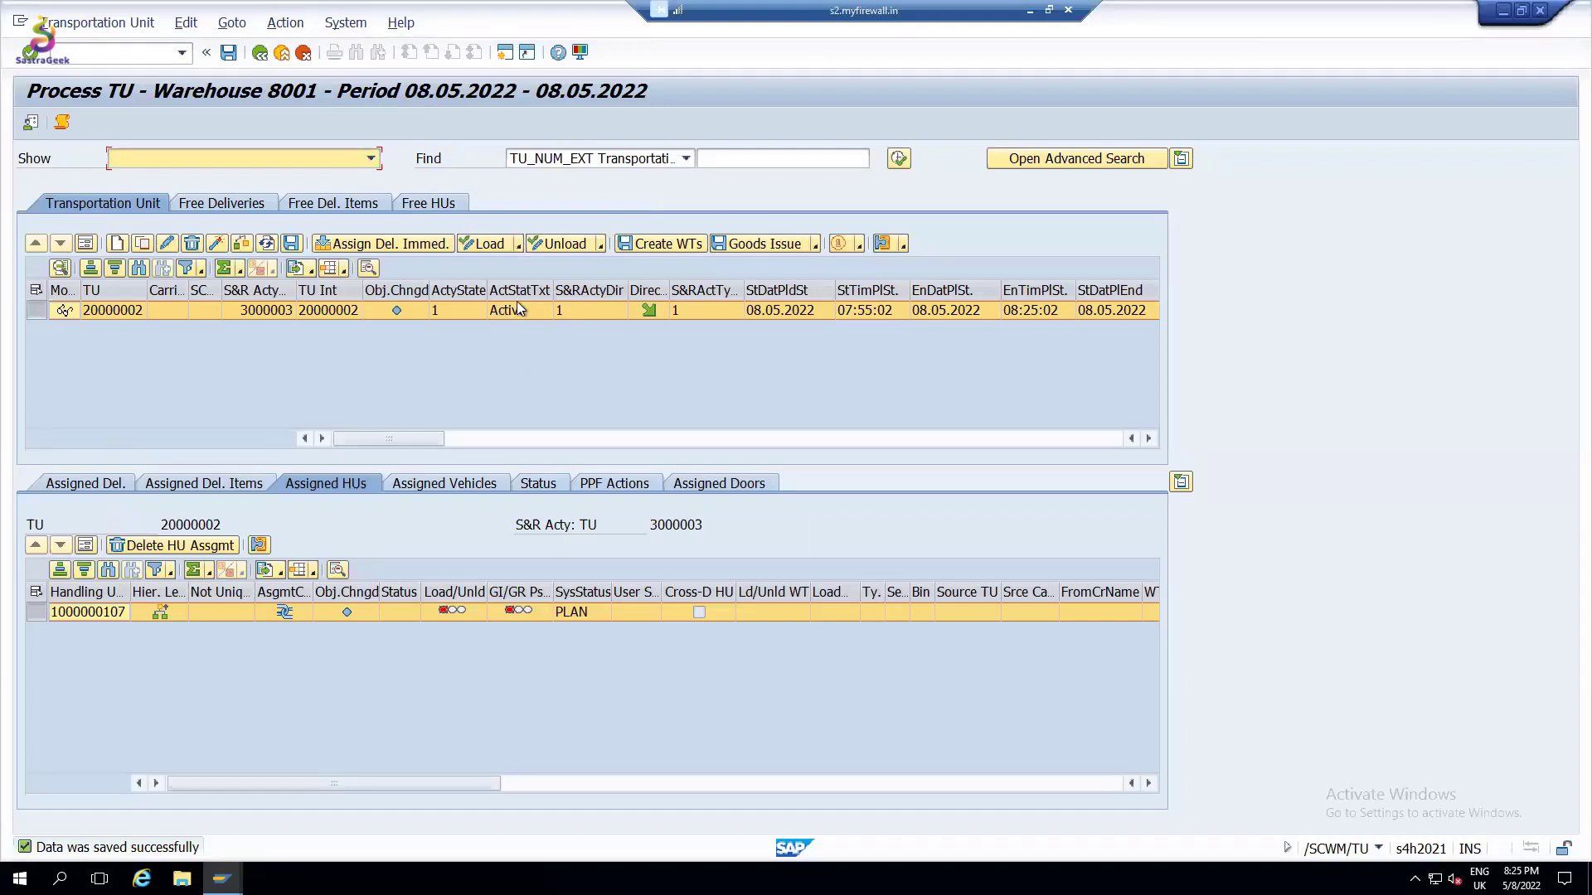
Record the transportation unit's arrival at assigned door DOR1 and save the data
{"action": "left_click", "coordinate": [696, 485]}
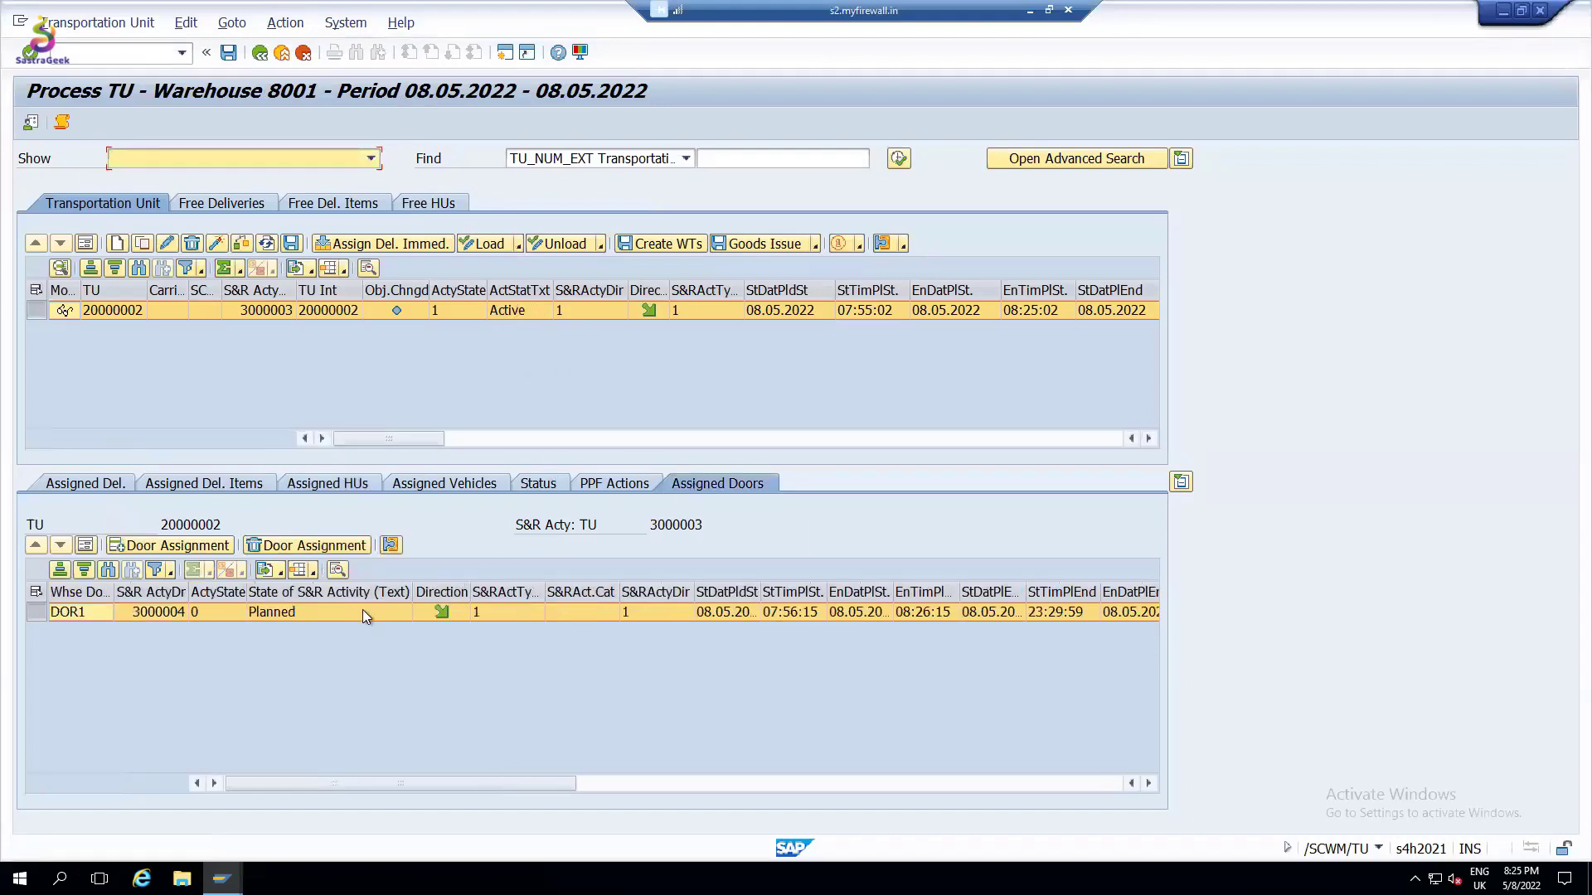
{"action": "left_click", "coordinate": [290, 612]}
{"action": "left_click", "coordinate": [285, 22]}
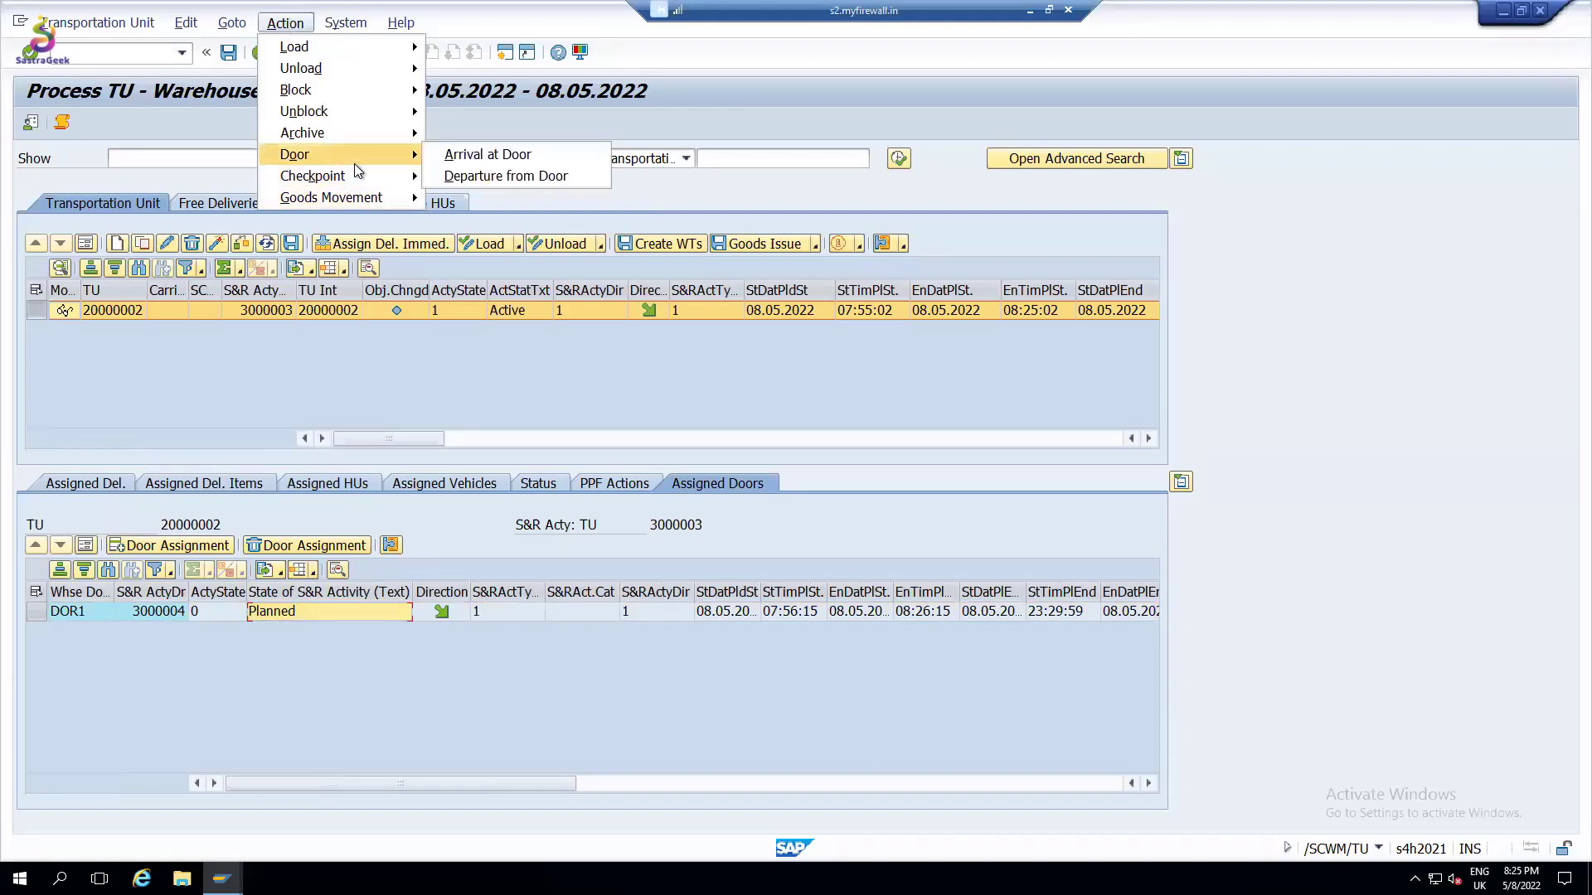
{"action": "left_click", "coordinate": [500, 157]}
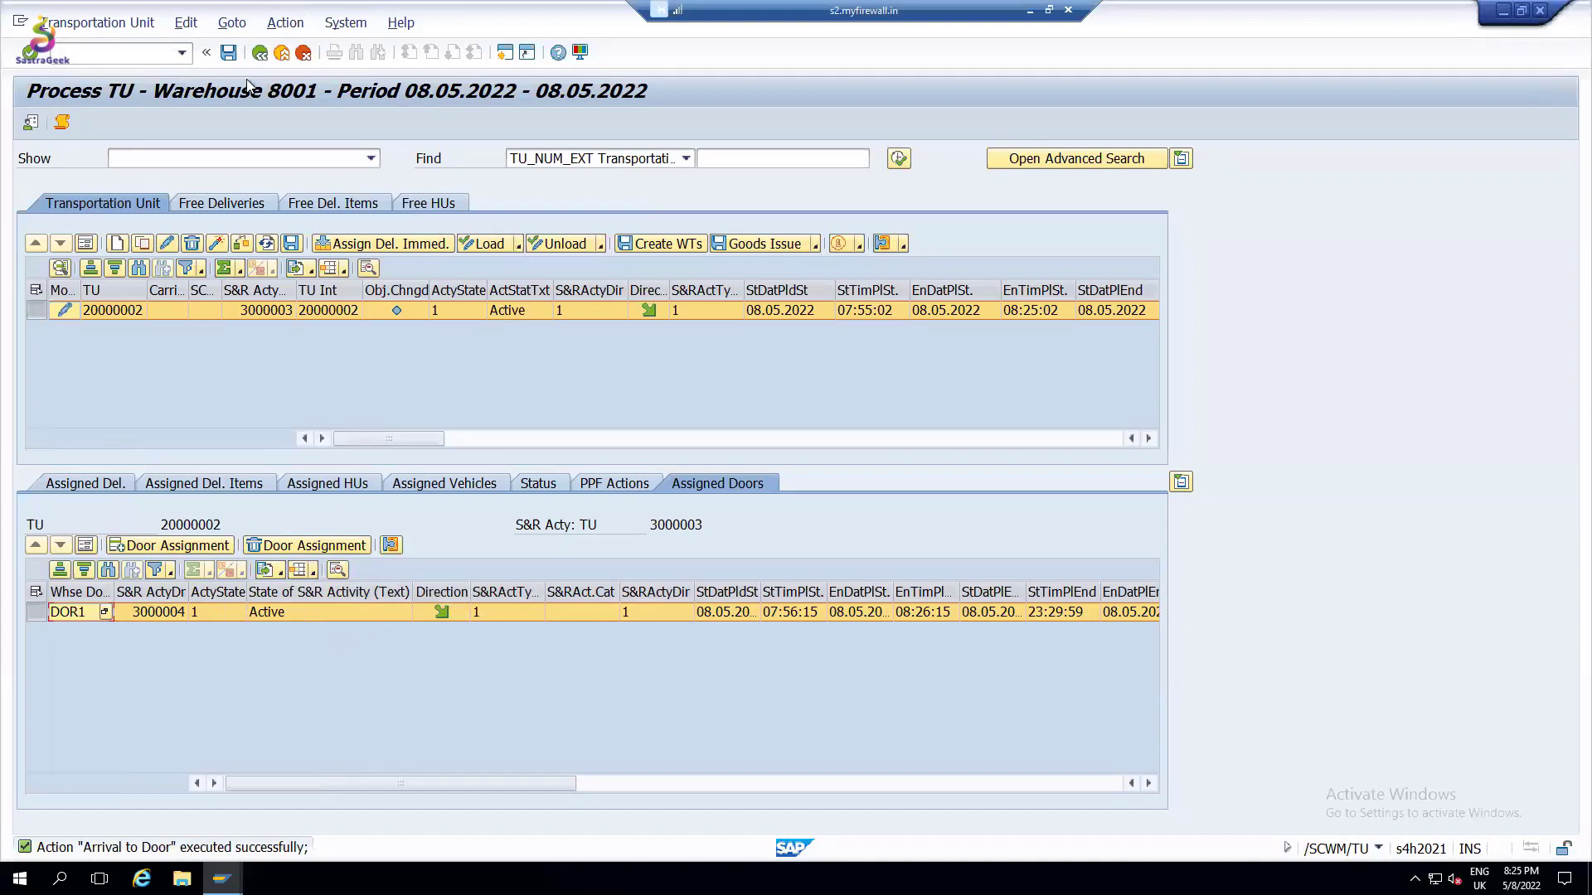
{"action": "left_click", "coordinate": [228, 52]}
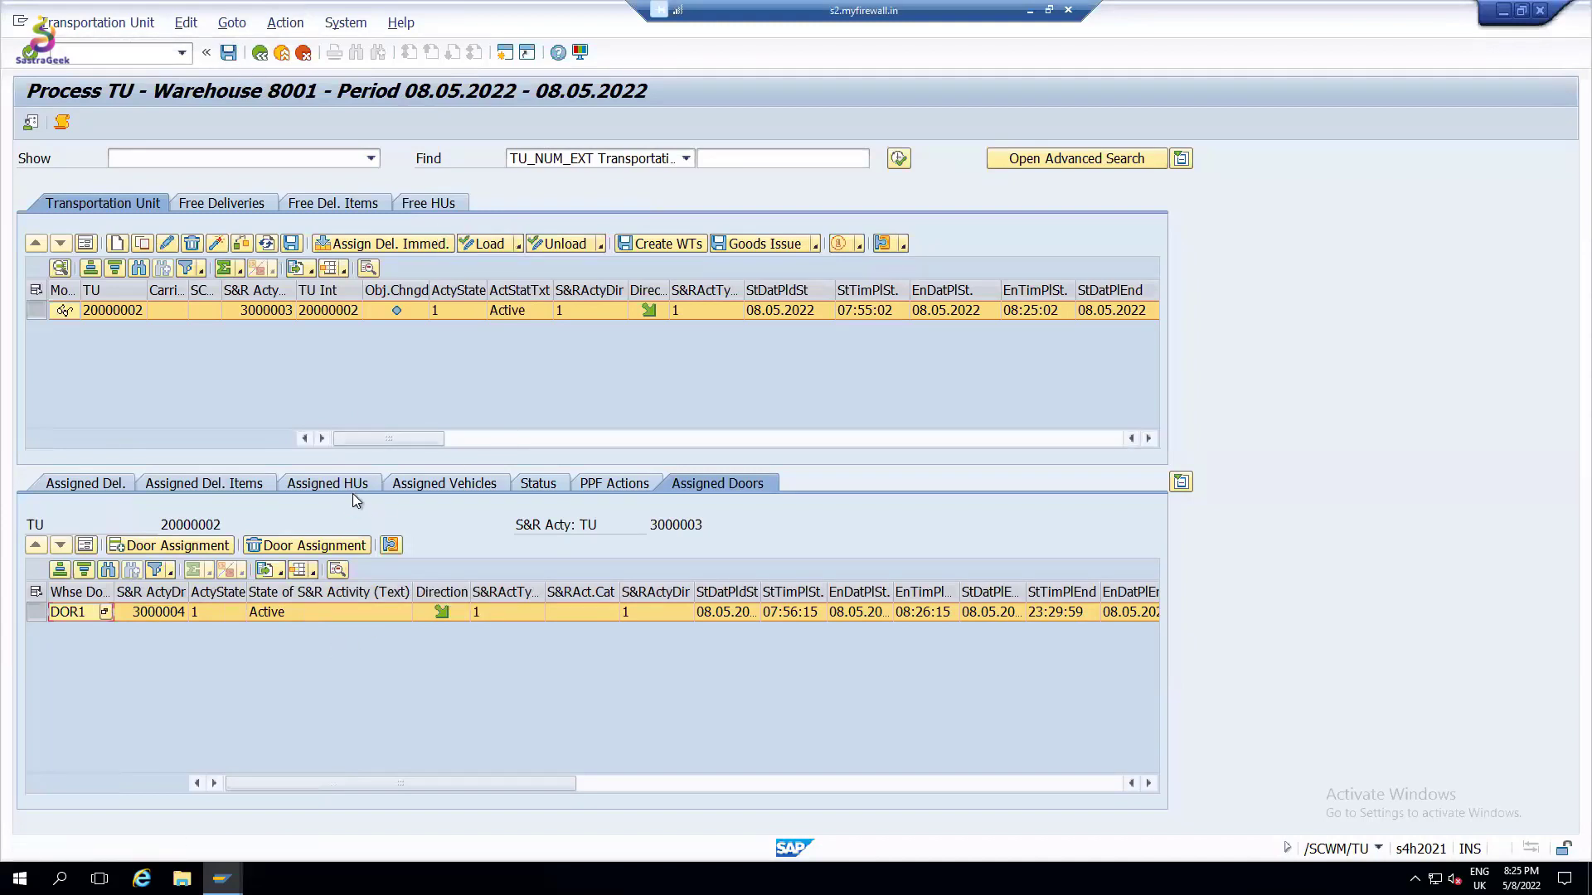
Create the unloading warehouse tasks for the transportation unit's assigned handling unit and check its load/unload task status
{"action": "left_click", "coordinate": [327, 483]}
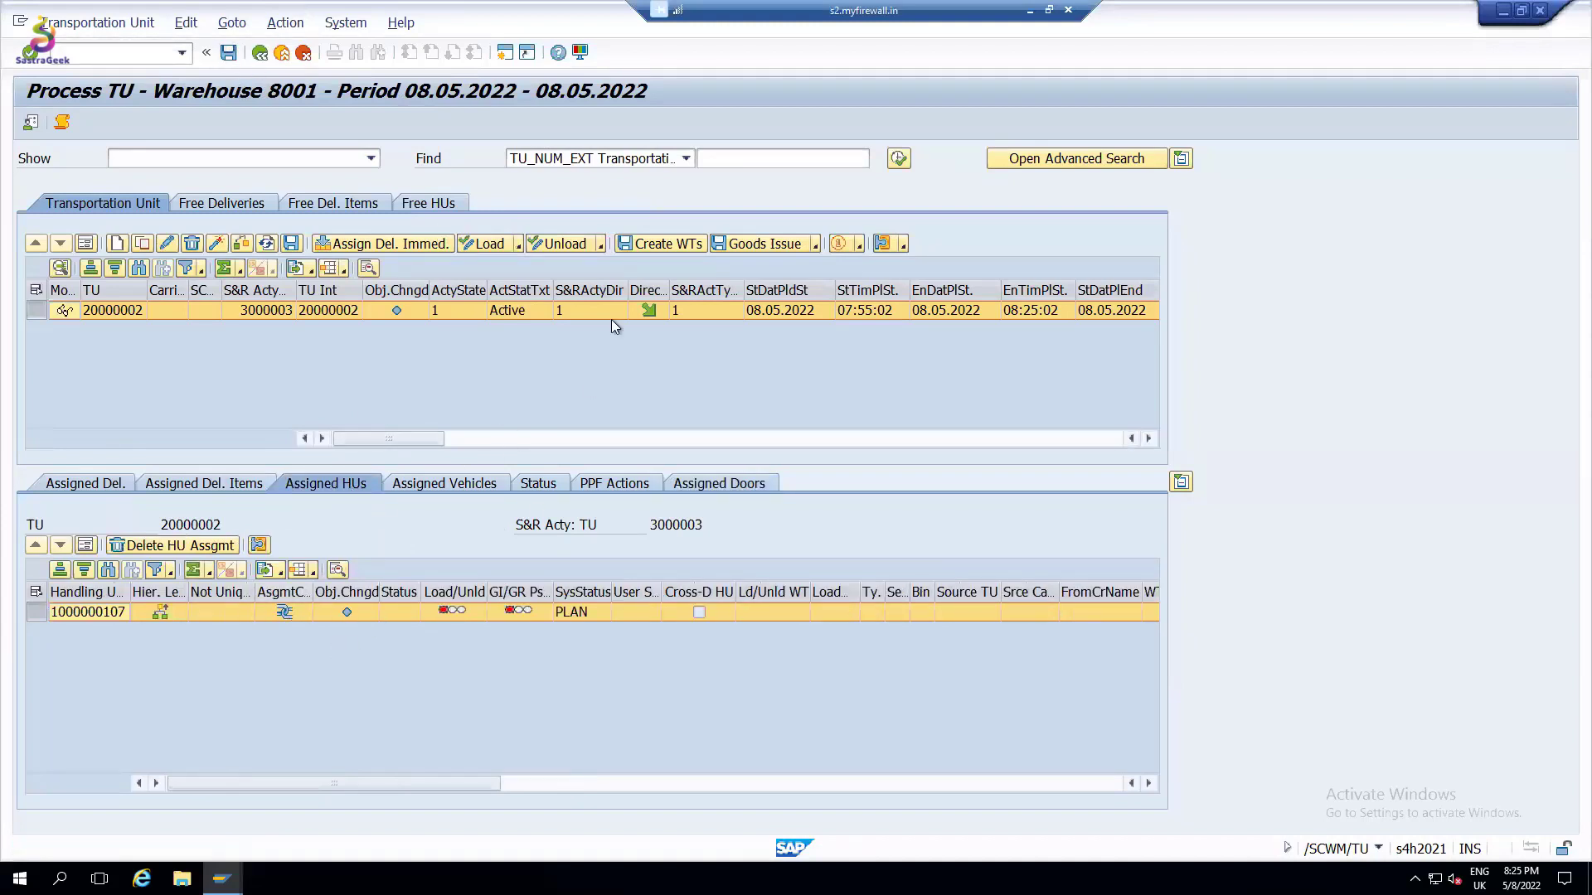
{"action": "left_click", "coordinate": [675, 246]}
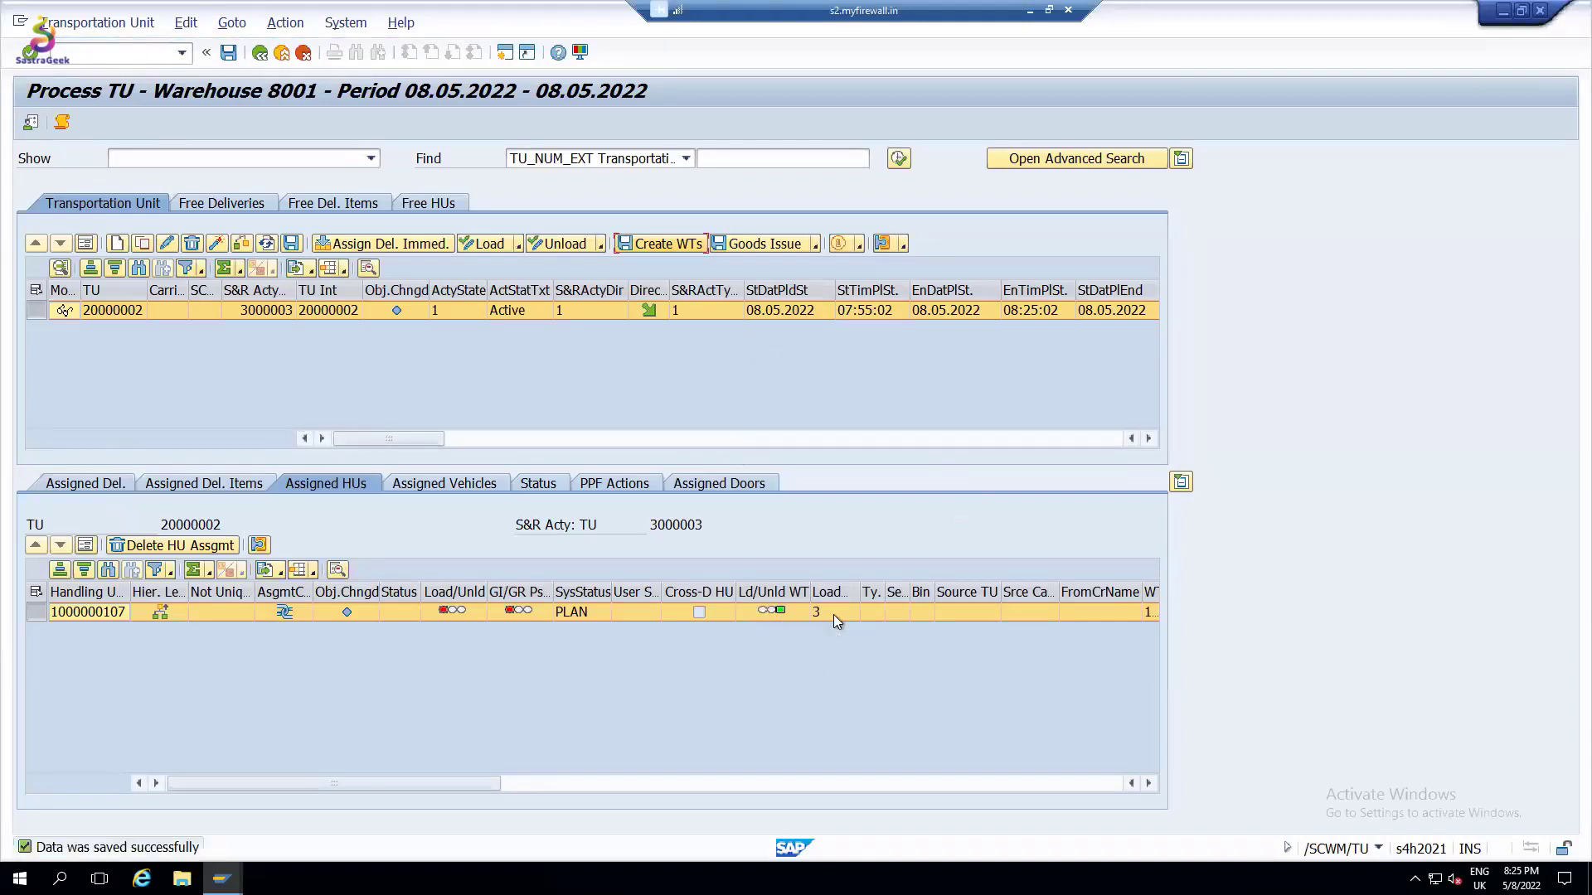
{"action": "mouse_move", "coordinate": [773, 606]}
Examine the assigned handling unit's warehouse task number, destination storage type and destination bin, widening those columns to read them fully
{"action": "left_click", "coordinate": [1149, 782]}
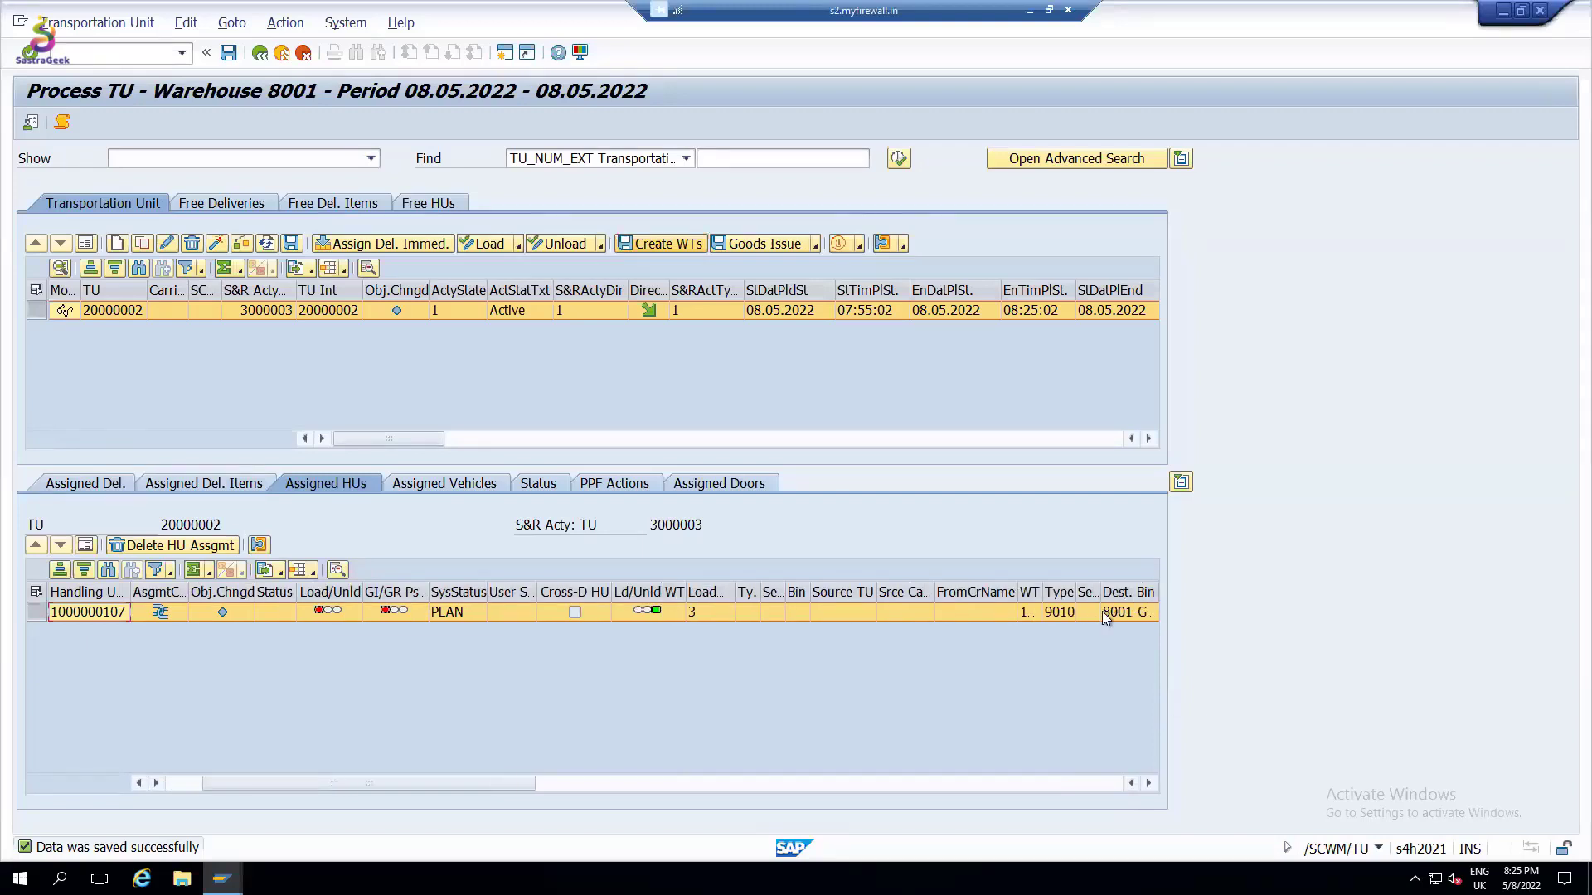
{"action": "double_click", "coordinate": [1045, 590]}
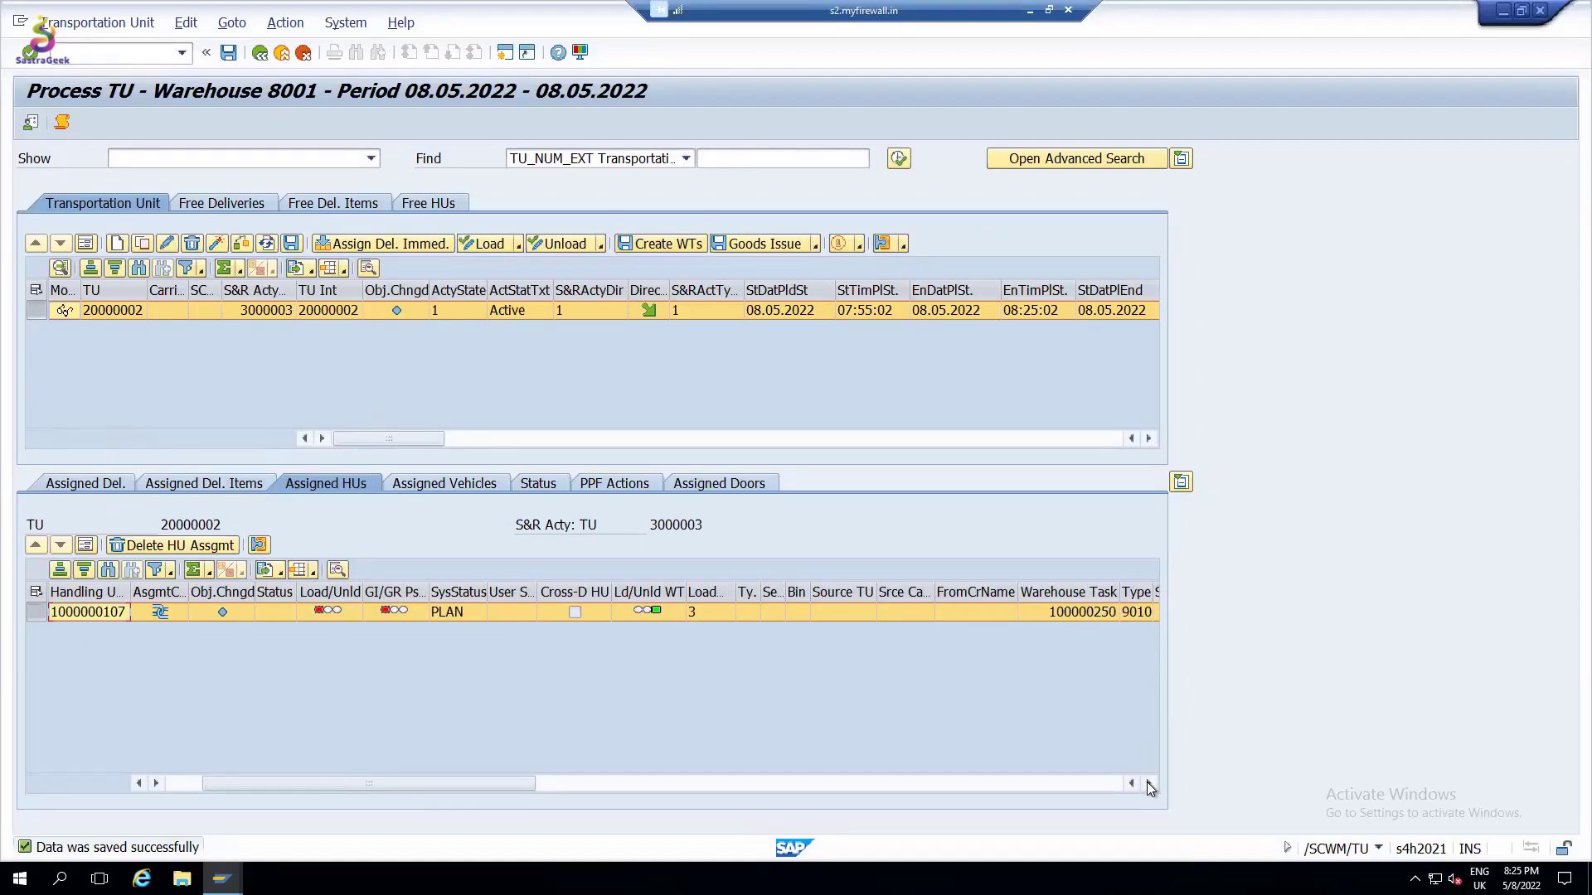
{"action": "left_click", "coordinate": [1149, 782]}
{"action": "left_click", "coordinate": [1149, 783]}
{"action": "left_click", "coordinate": [1149, 782]}
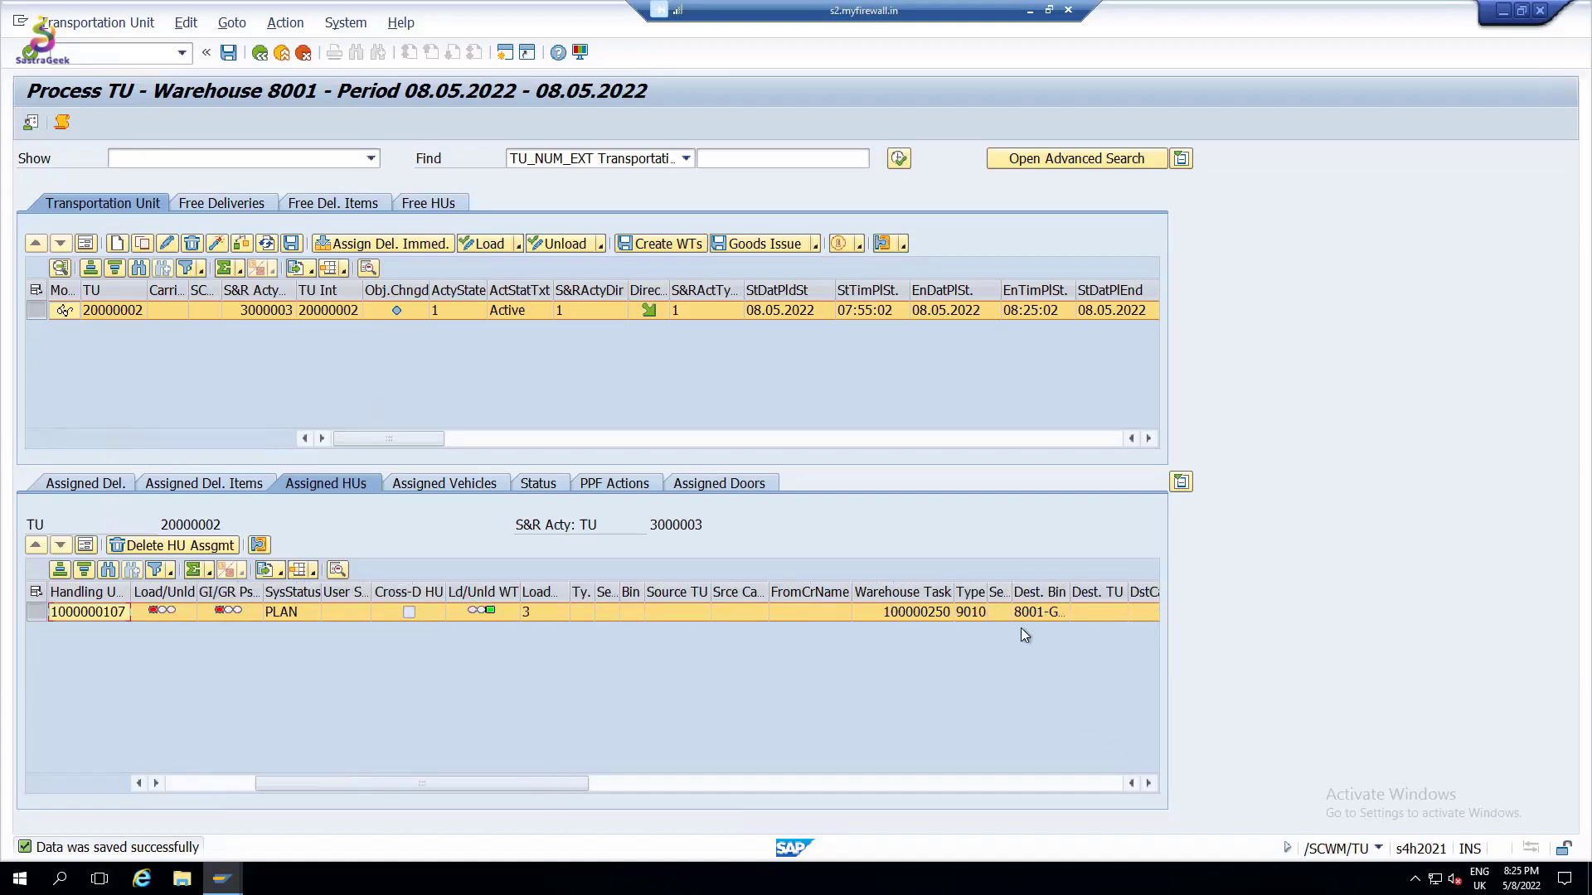
{"action": "double_click", "coordinate": [990, 588]}
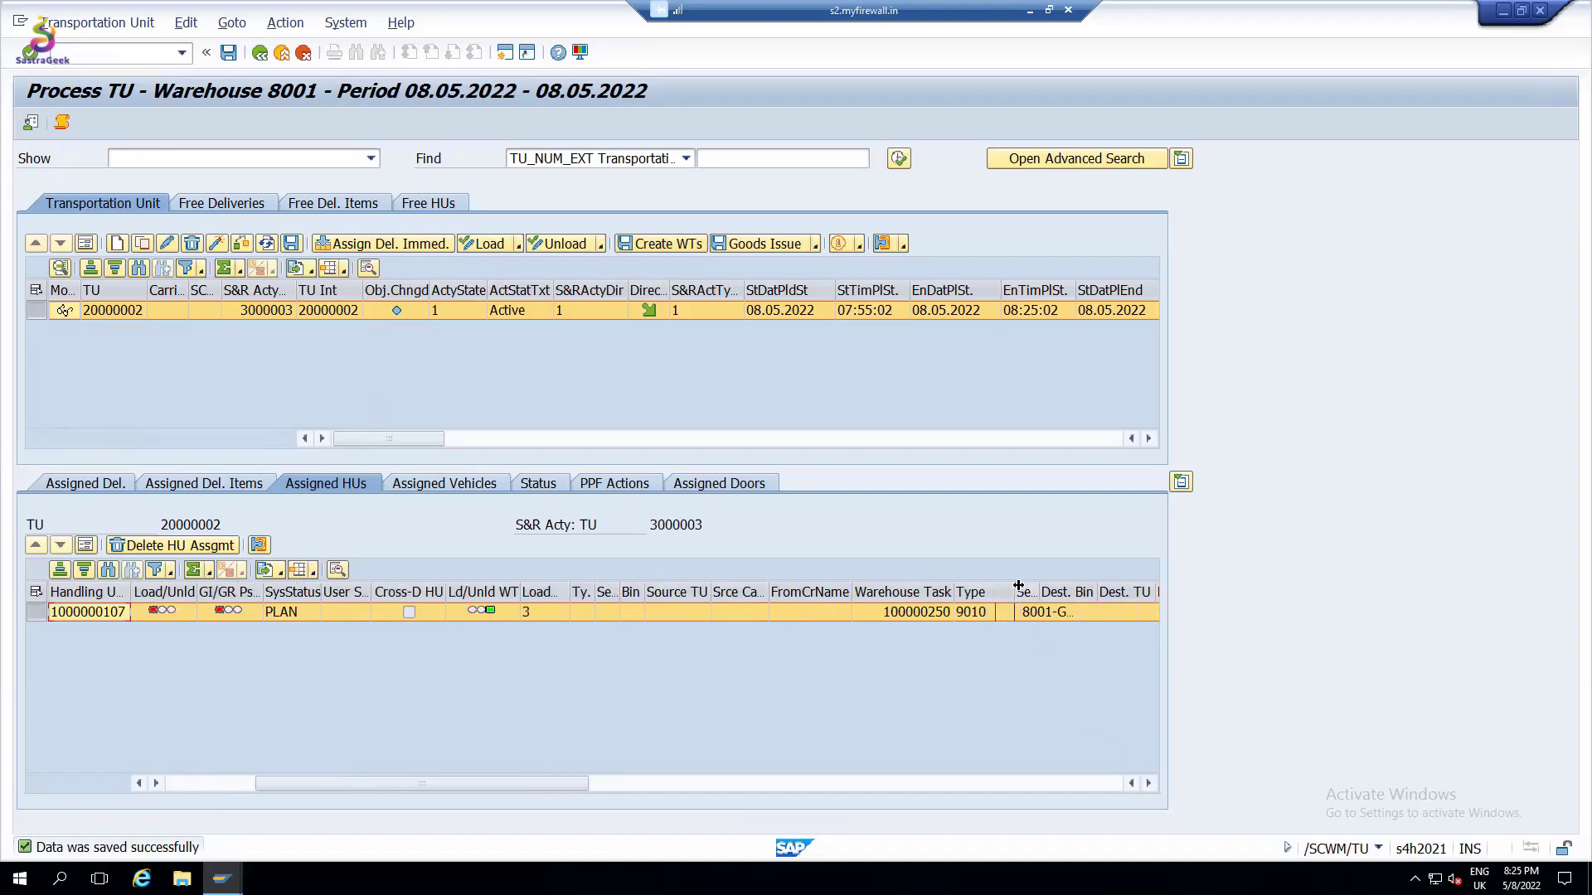
{"action": "double_click", "coordinate": [1101, 588]}
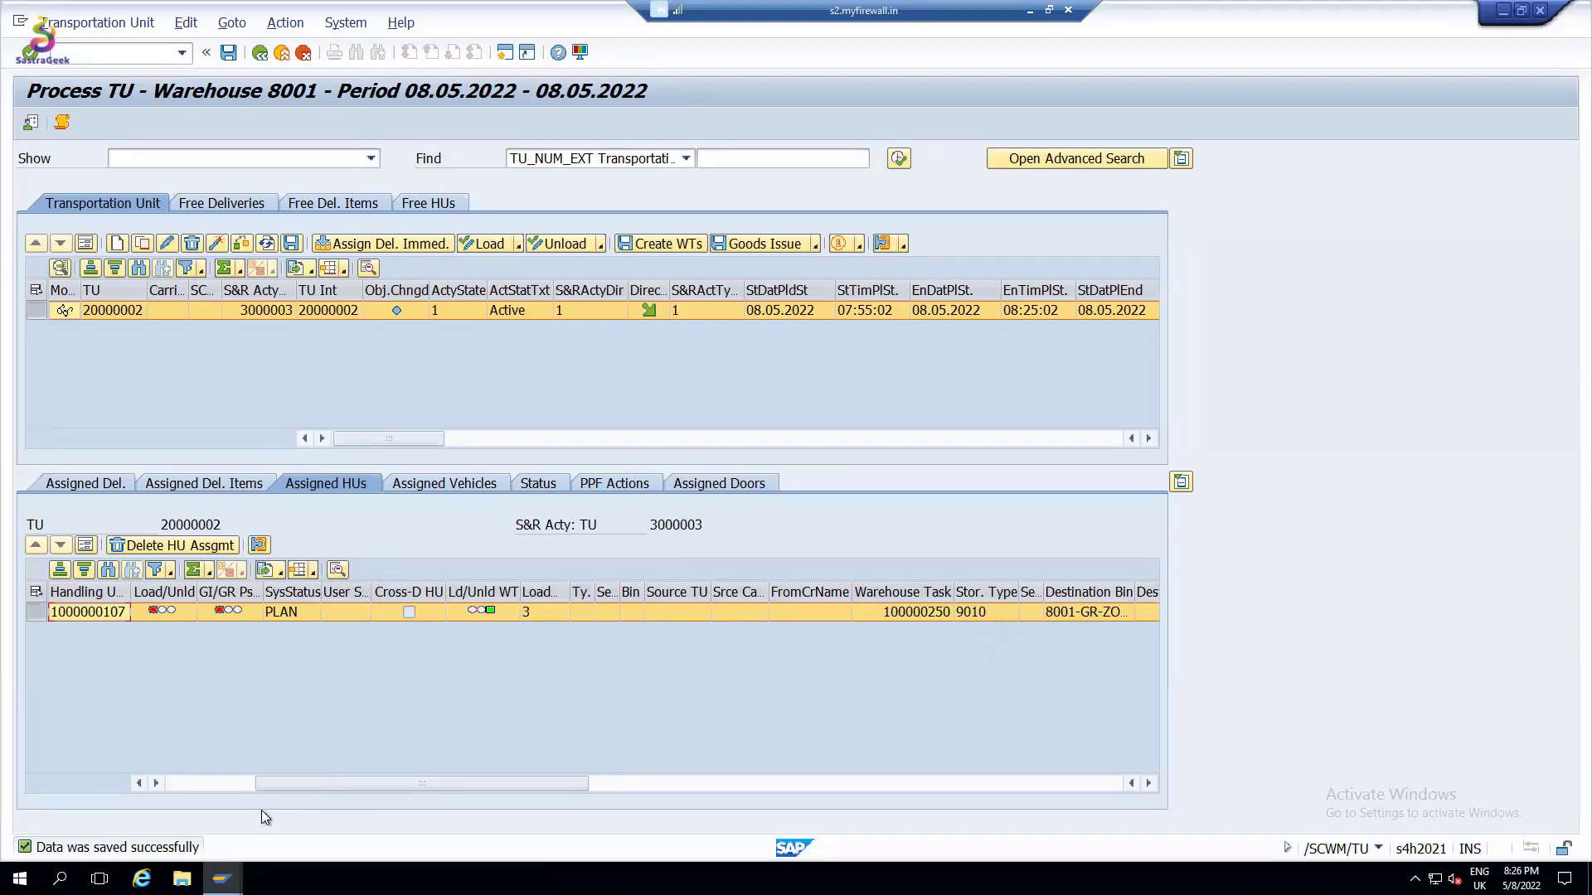
{"action": "left_click", "coordinate": [193, 780]}
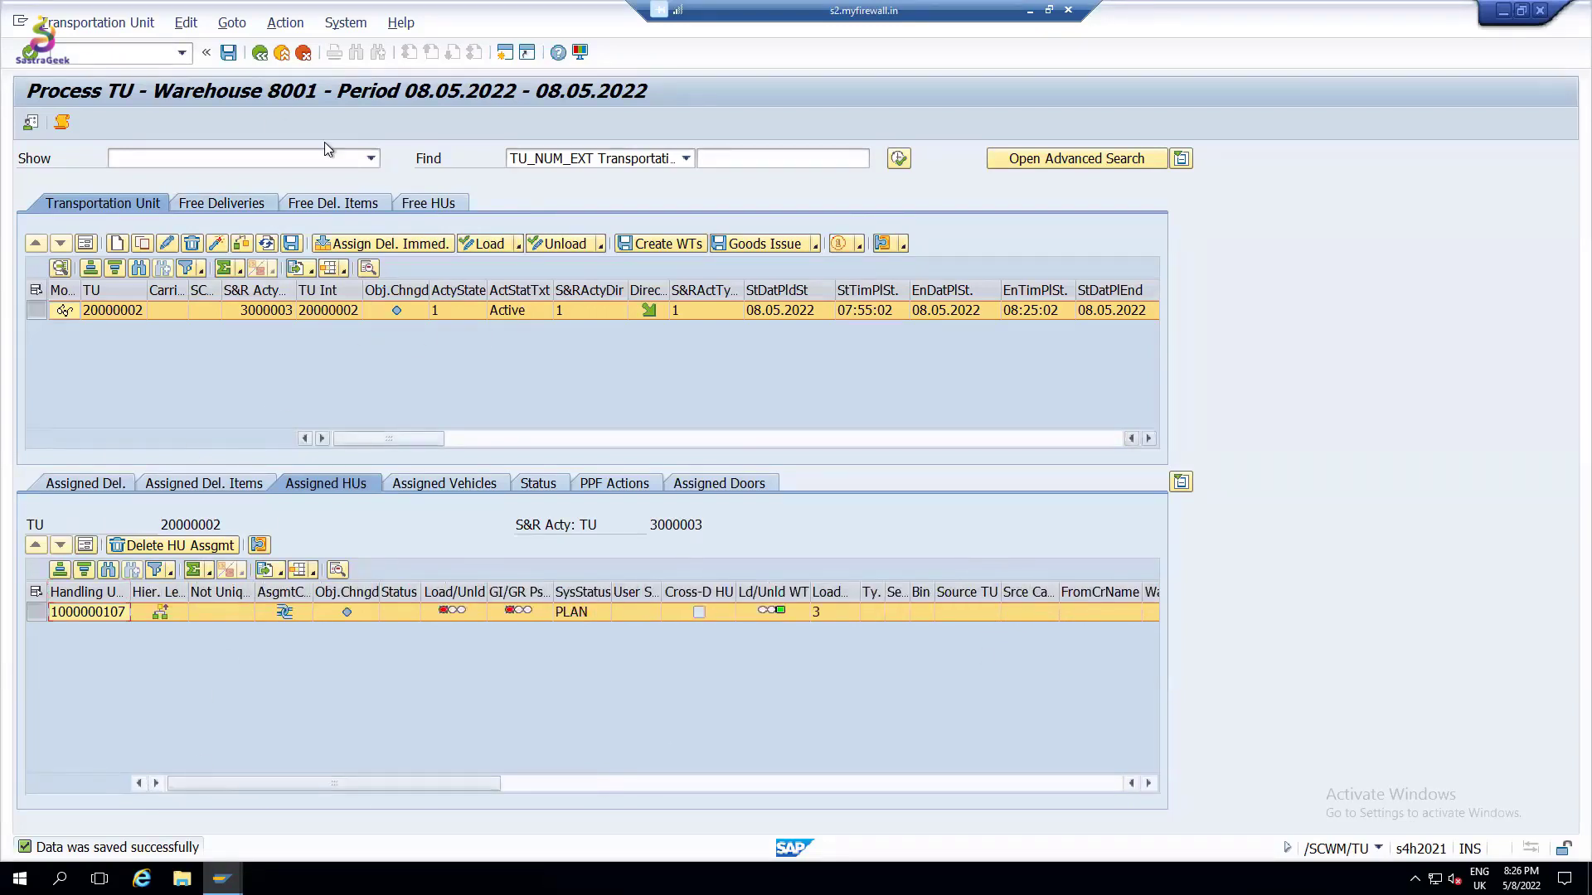